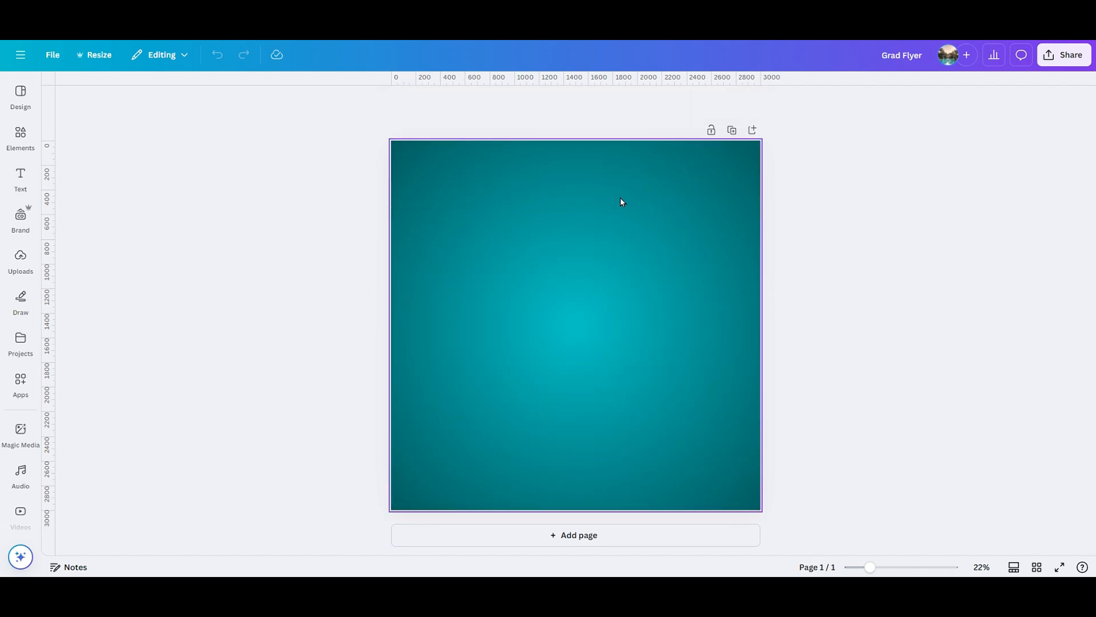
# Add the graduate photo from Uploads, enlarge it at the page's bottom-left and trim its top.
pyautogui.click(621, 199)
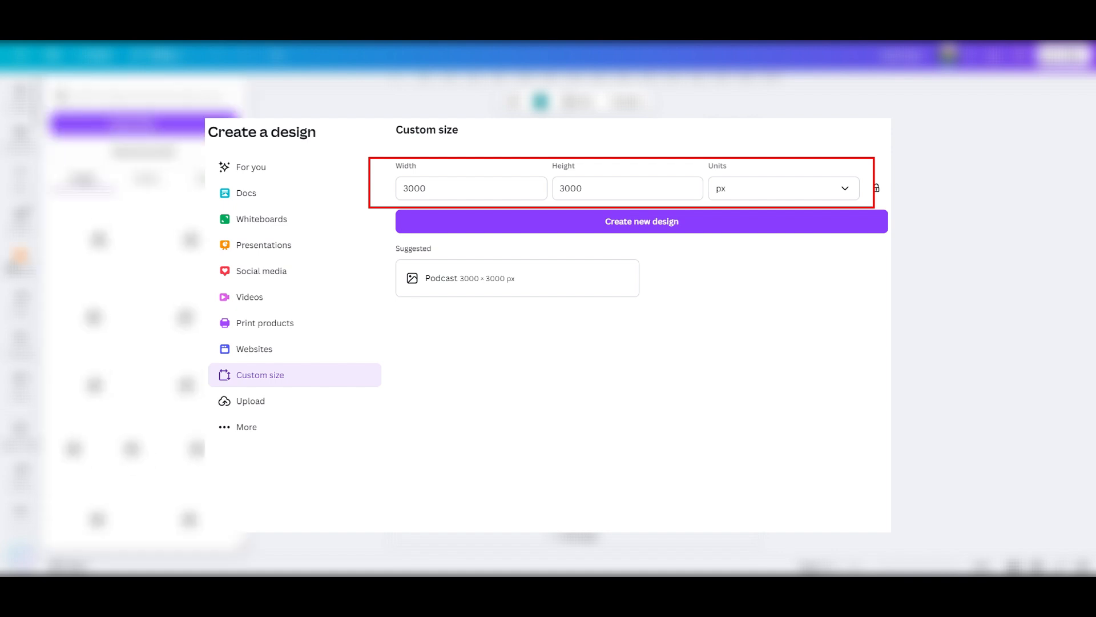
pyautogui.click(20, 262)
pyautogui.click(78, 239)
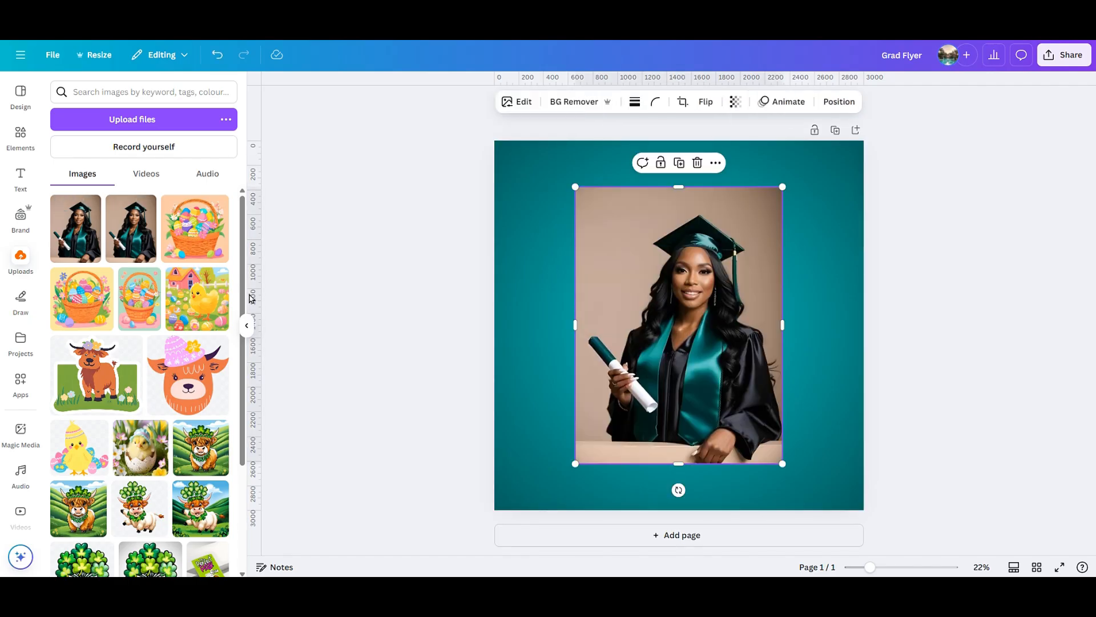
pyautogui.click(252, 328)
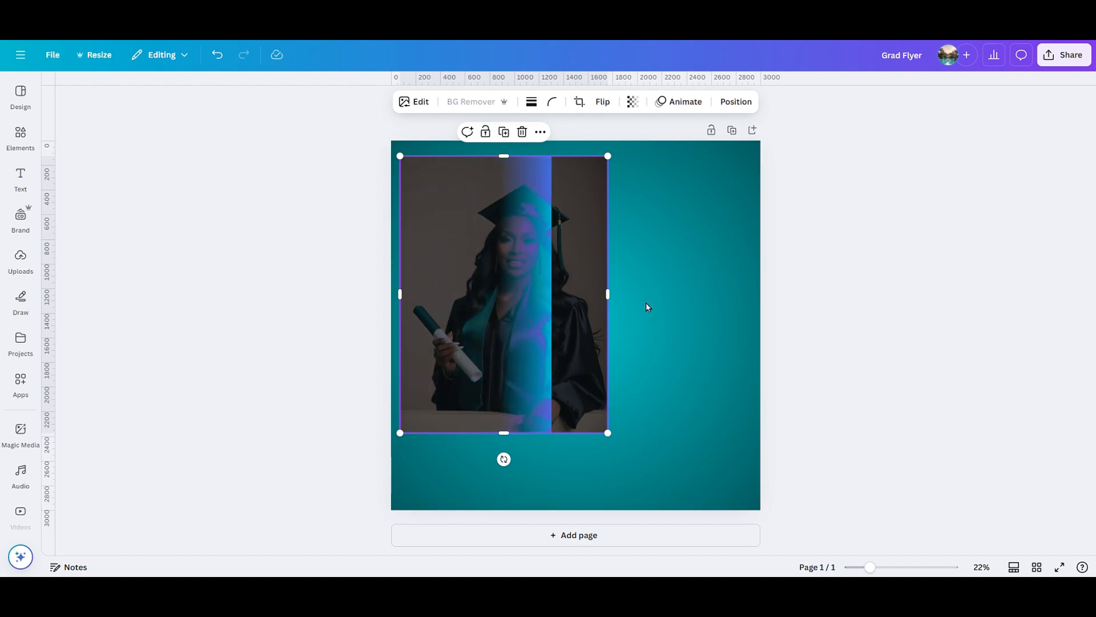
pyautogui.moveTo(580, 330); pyautogui.dragTo(571, 433)
pyautogui.moveTo(599, 258); pyautogui.dragTo(662, 169)
pyautogui.moveTo(570, 173); pyautogui.dragTo(571, 200)
# Flip the graduate photo horizontally so she faces right.
pyautogui.click(707, 264)
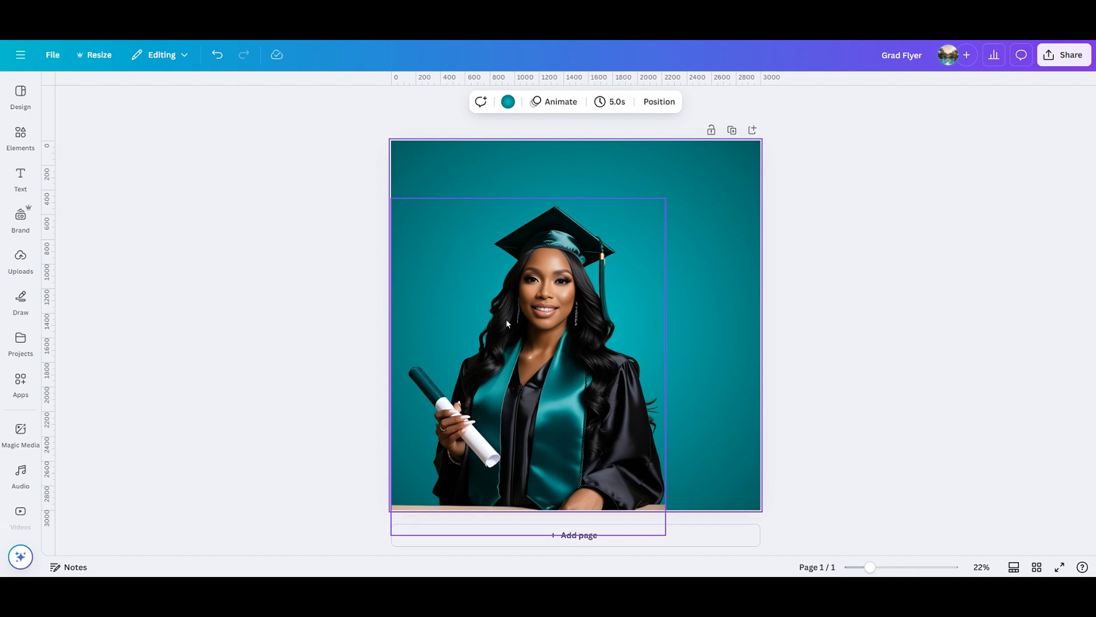
pyautogui.click(561, 292)
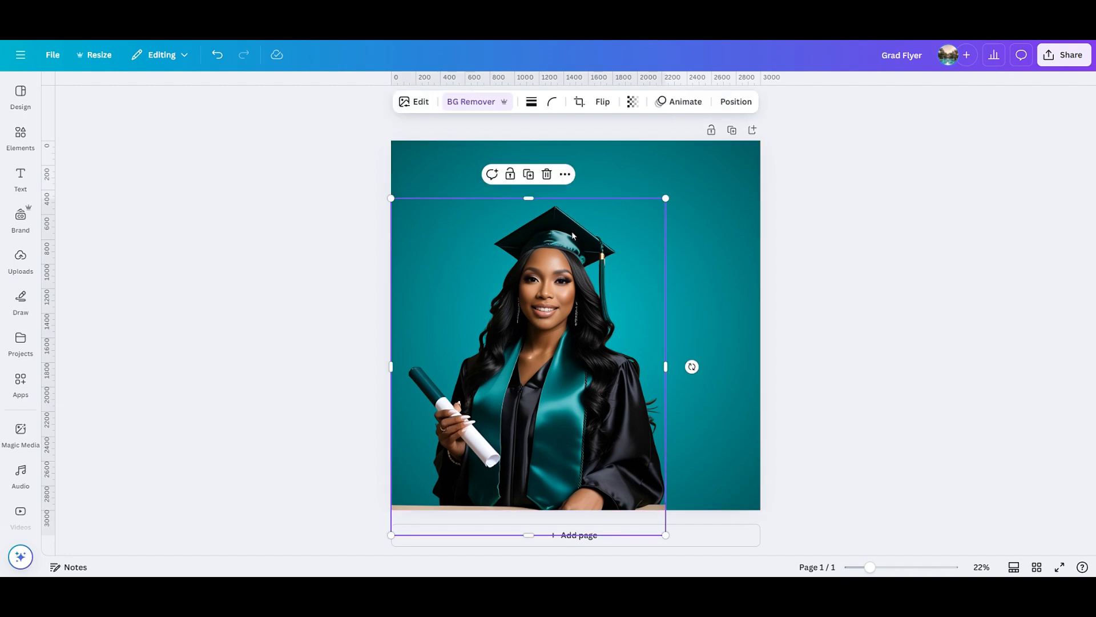
pyautogui.click(601, 102)
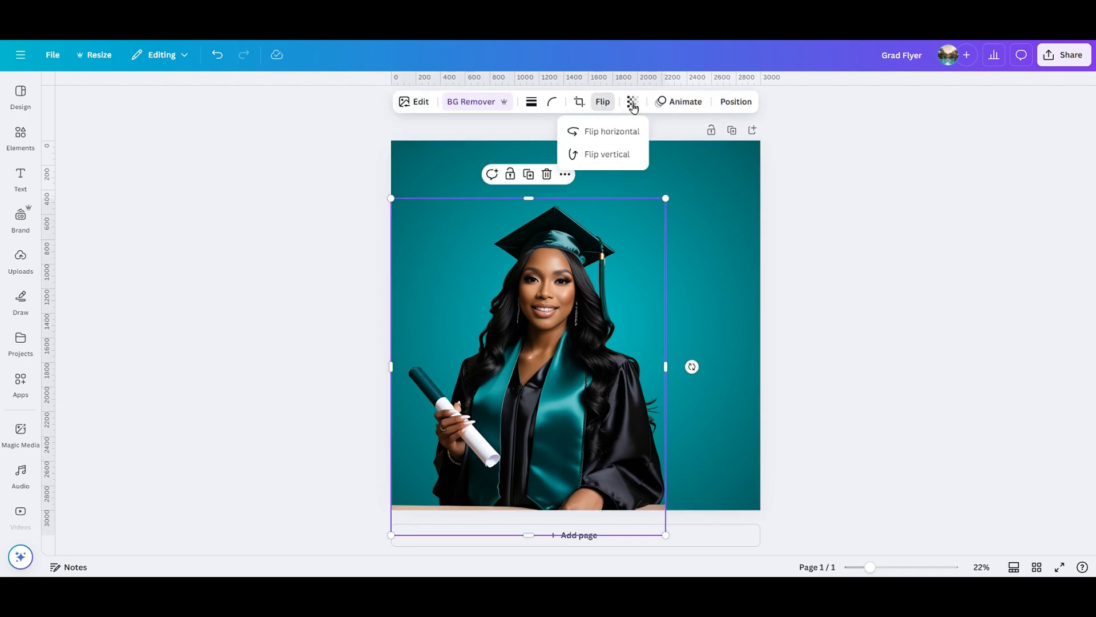
pyautogui.click(635, 131)
# Shift the photo past the left edge, enlarge it slightly, and zoom in a little.
pyautogui.moveTo(572, 292); pyautogui.dragTo(548, 292)
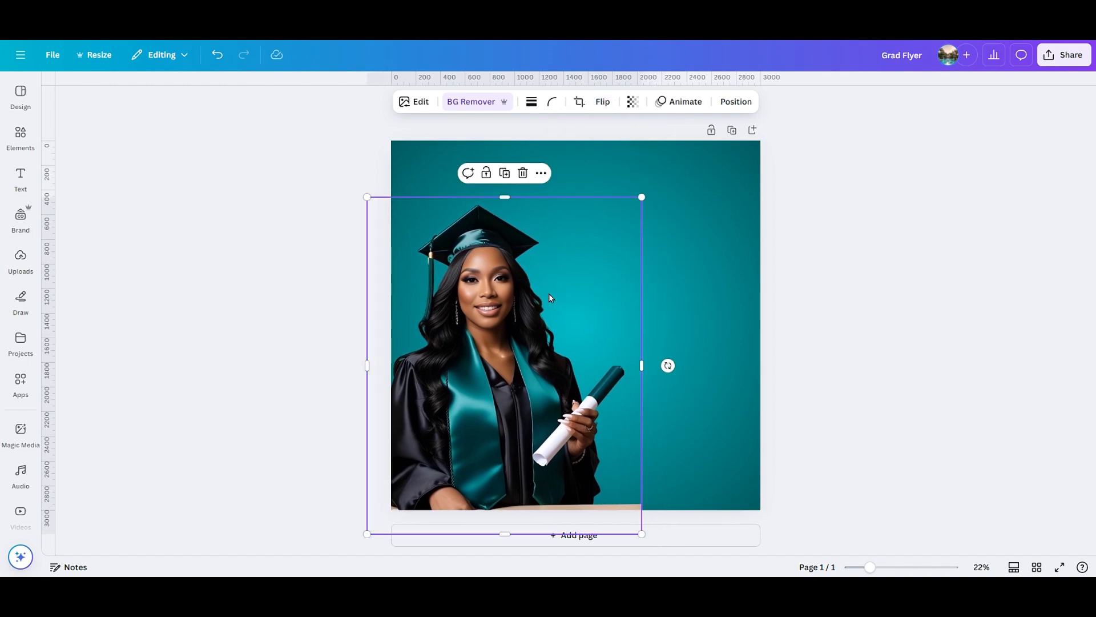
pyautogui.click(736, 393)
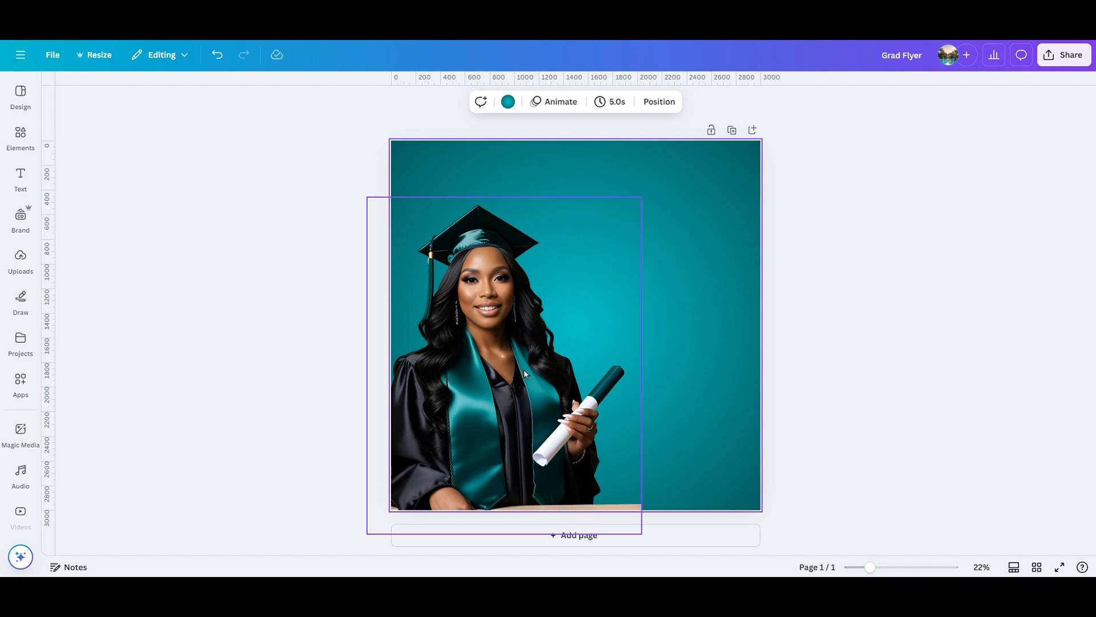
pyautogui.moveTo(556, 358); pyautogui.dragTo(561, 376)
pyautogui.moveTo(646, 222); pyautogui.dragTo(654, 206)
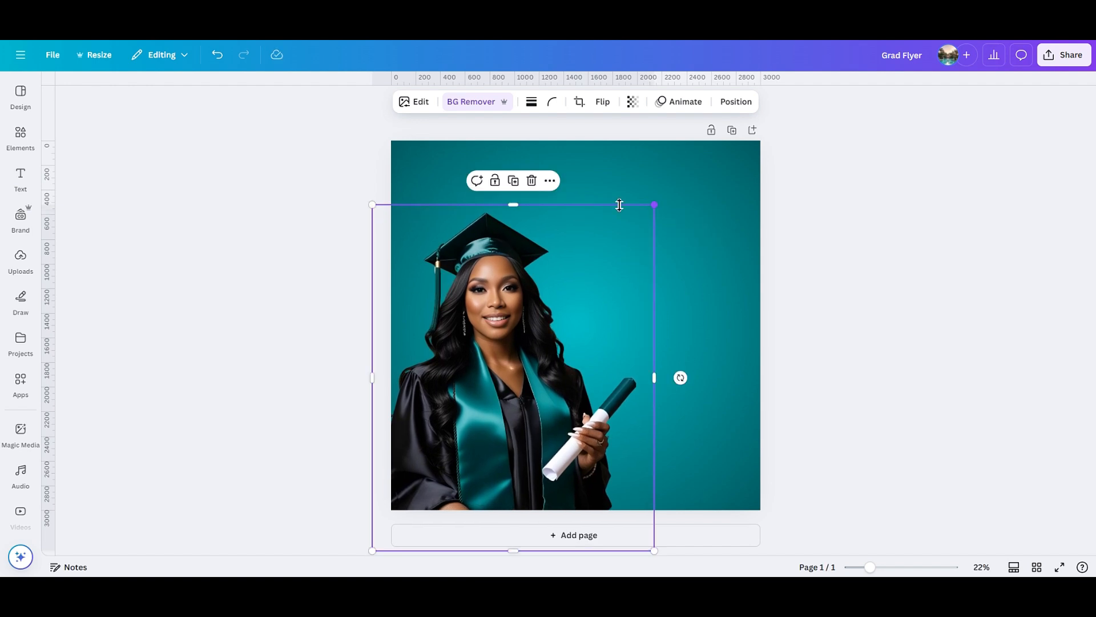
pyautogui.click(810, 363)
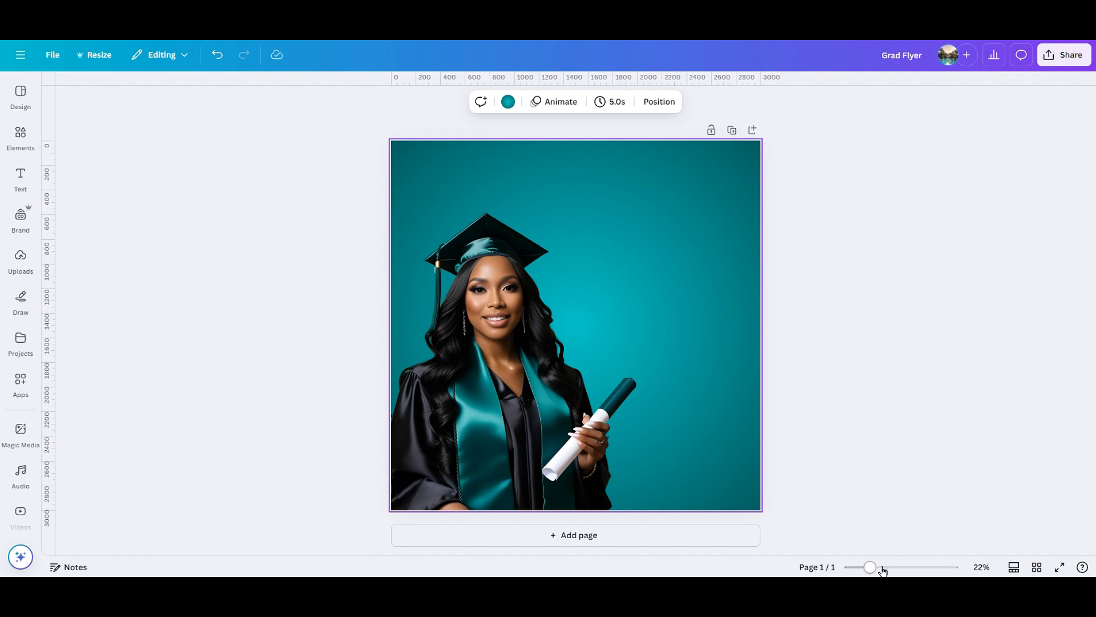
pyautogui.moveTo(869, 568); pyautogui.dragTo(874, 567)
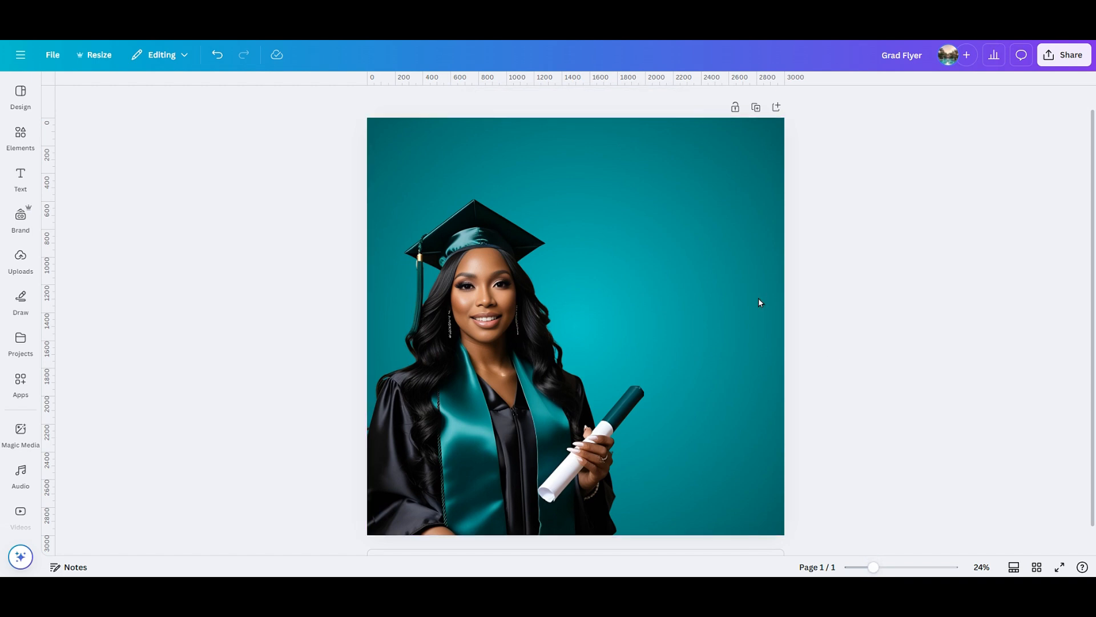
# Open the photo's Adjust settings and set Vibrance to 20 and Blacks to 5.
pyautogui.click(562, 350)
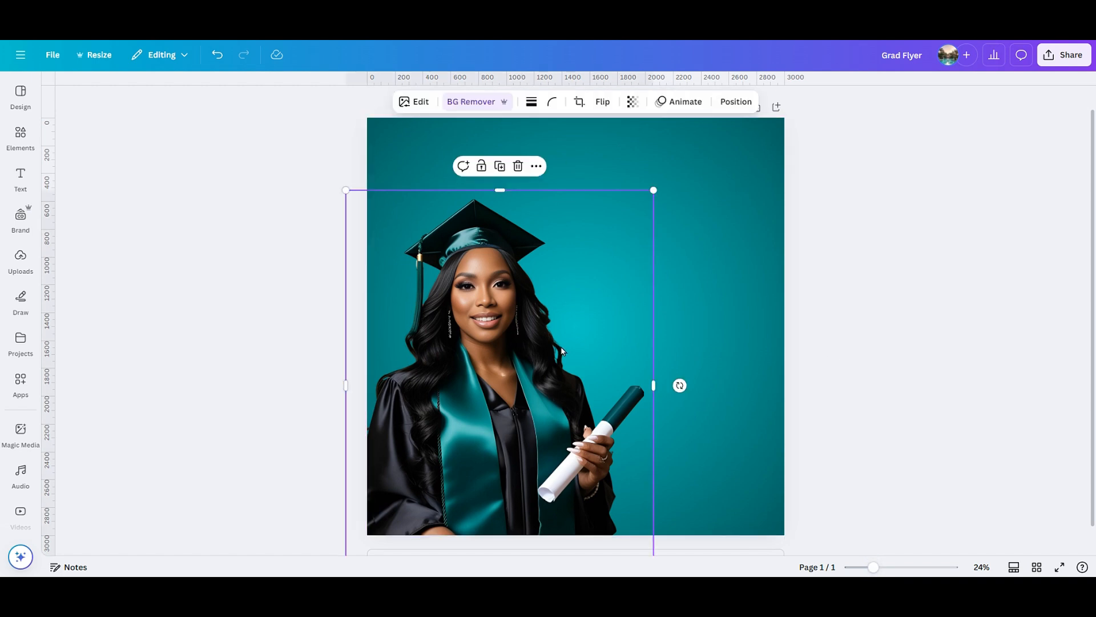
pyautogui.click(419, 104)
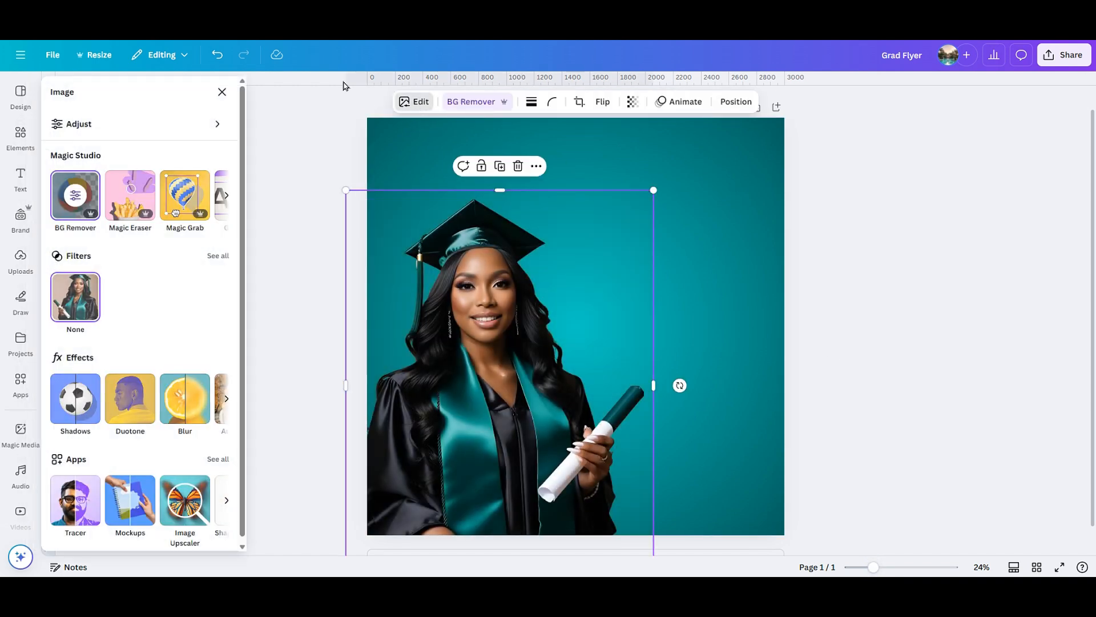
pyautogui.click(126, 123)
pyautogui.scroll(-9, 142, 346)
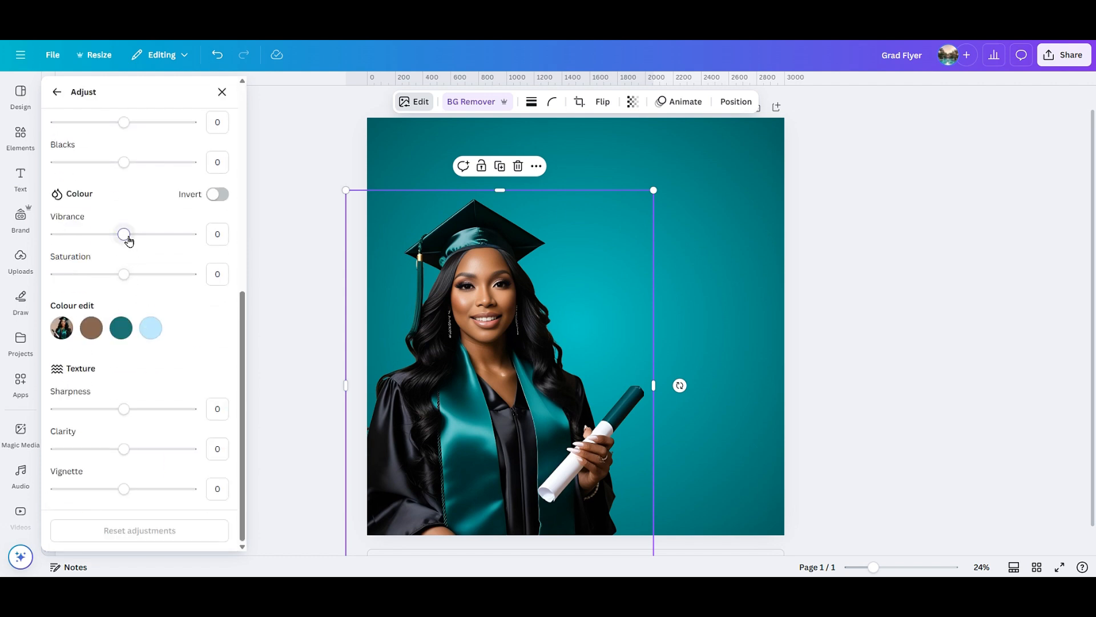
pyautogui.moveTo(129, 240); pyautogui.dragTo(130, 275)
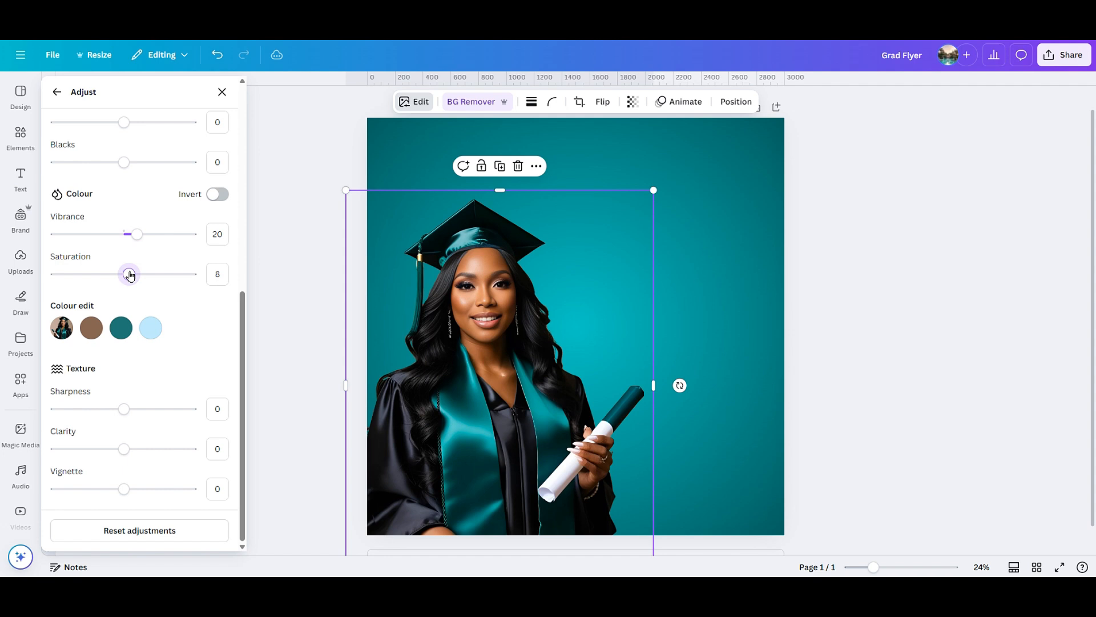
pyautogui.scroll(3, 129, 275)
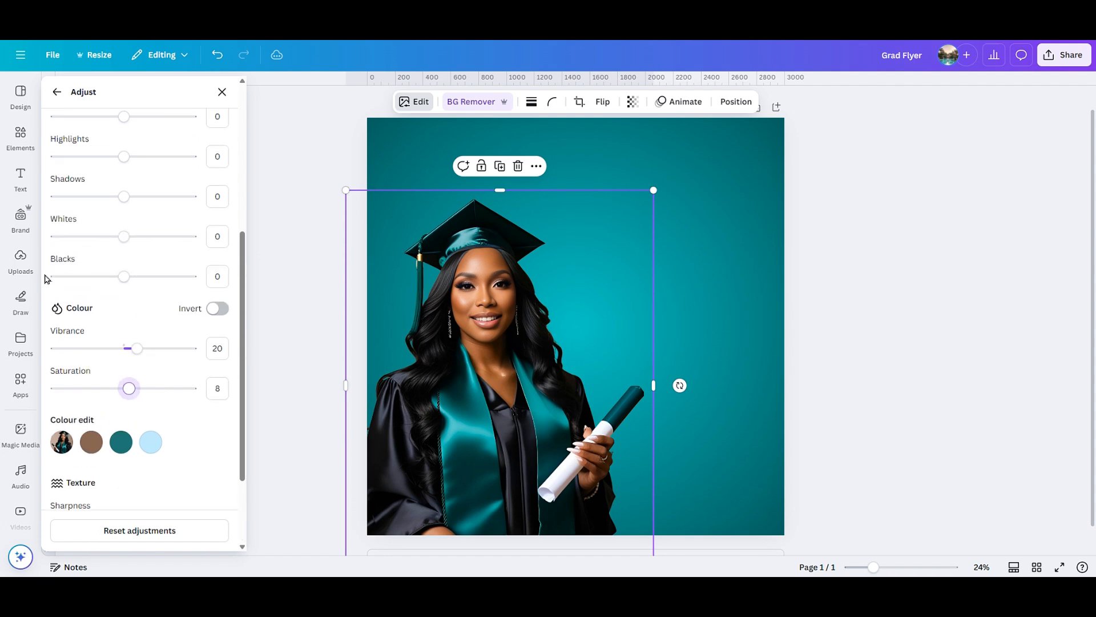
pyautogui.moveTo(124, 277); pyautogui.dragTo(127, 277)
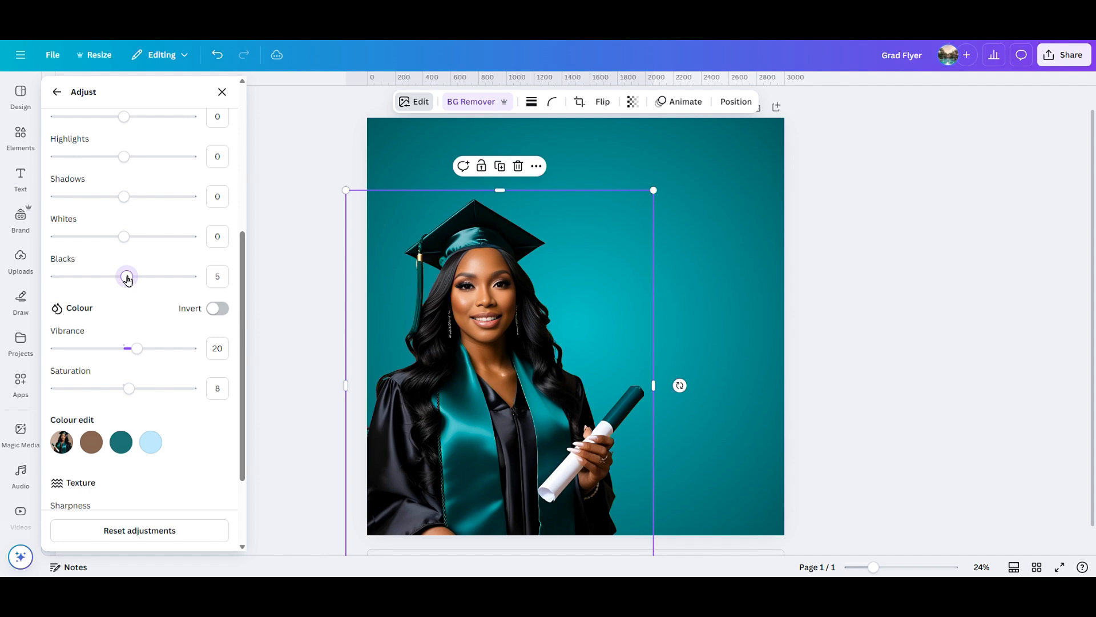
# Tweak Highlights, set Contrast 4, Sharpness 4 and Saturation 29, then close the panel.
pyautogui.scroll(2, 128, 278)
pyautogui.moveTo(124, 214); pyautogui.dragTo(128, 216)
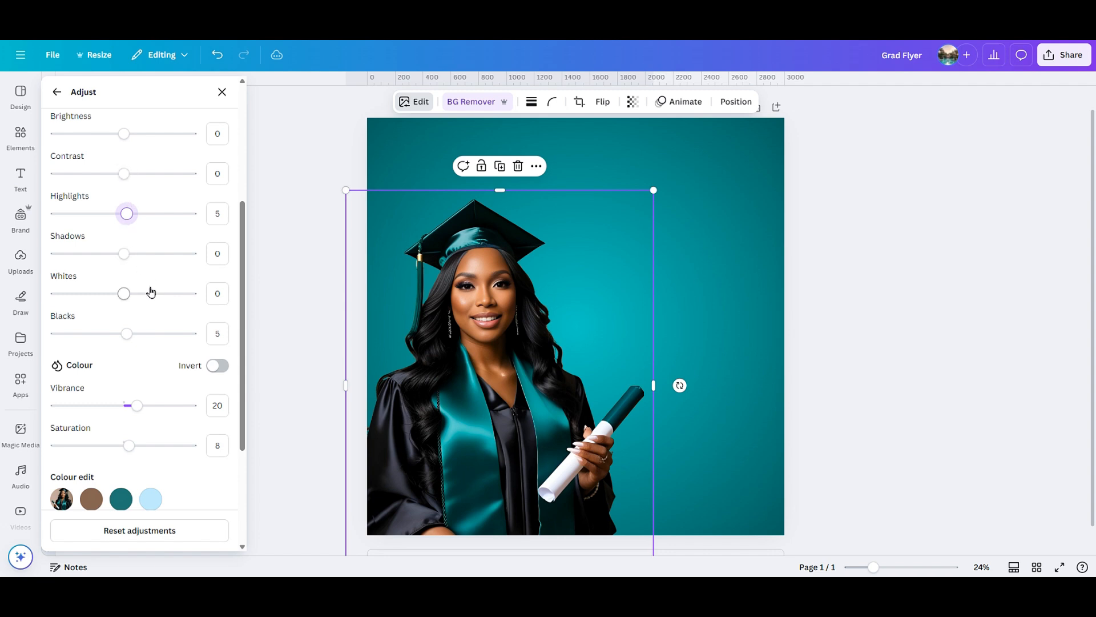
pyautogui.moveTo(125, 174); pyautogui.dragTo(128, 179)
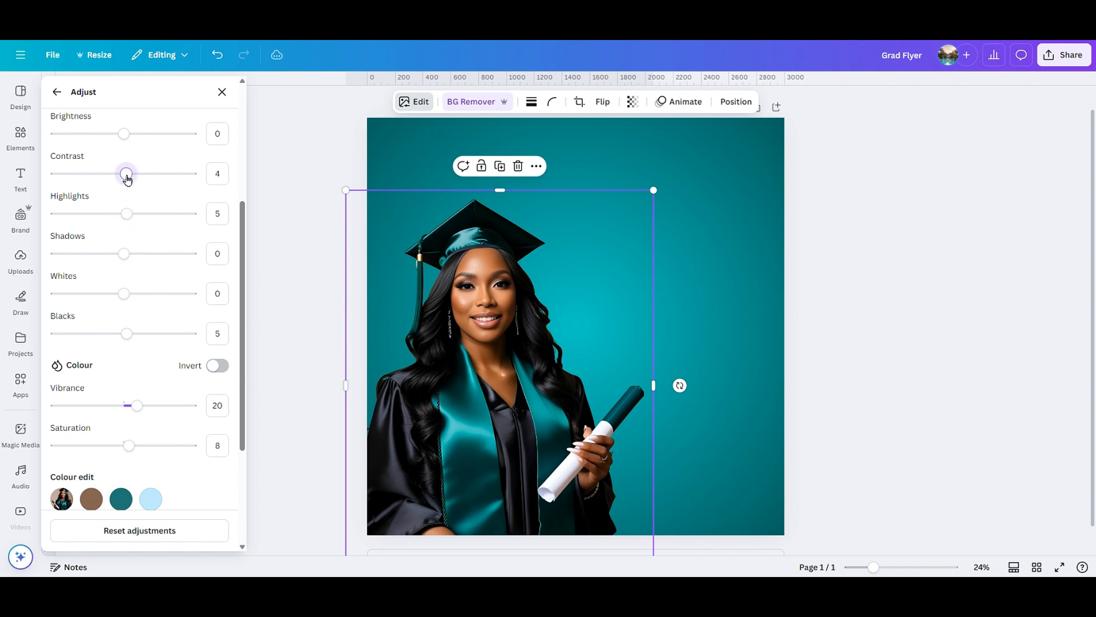
pyautogui.scroll(-3, 123, 331)
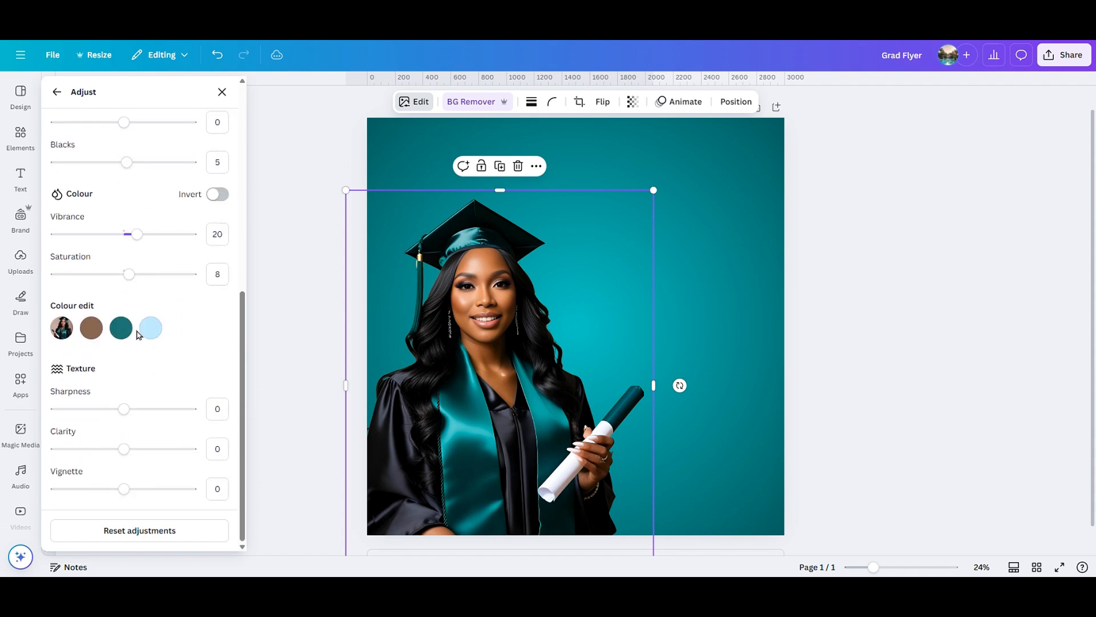
pyautogui.moveTo(124, 413); pyautogui.dragTo(123, 412)
pyautogui.moveTo(127, 278)
pyautogui.mouseDown()
pyautogui.moveTo(213, 278)
pyautogui.moveTo(133, 276)
pyautogui.mouseUp()
pyautogui.click(302, 274)
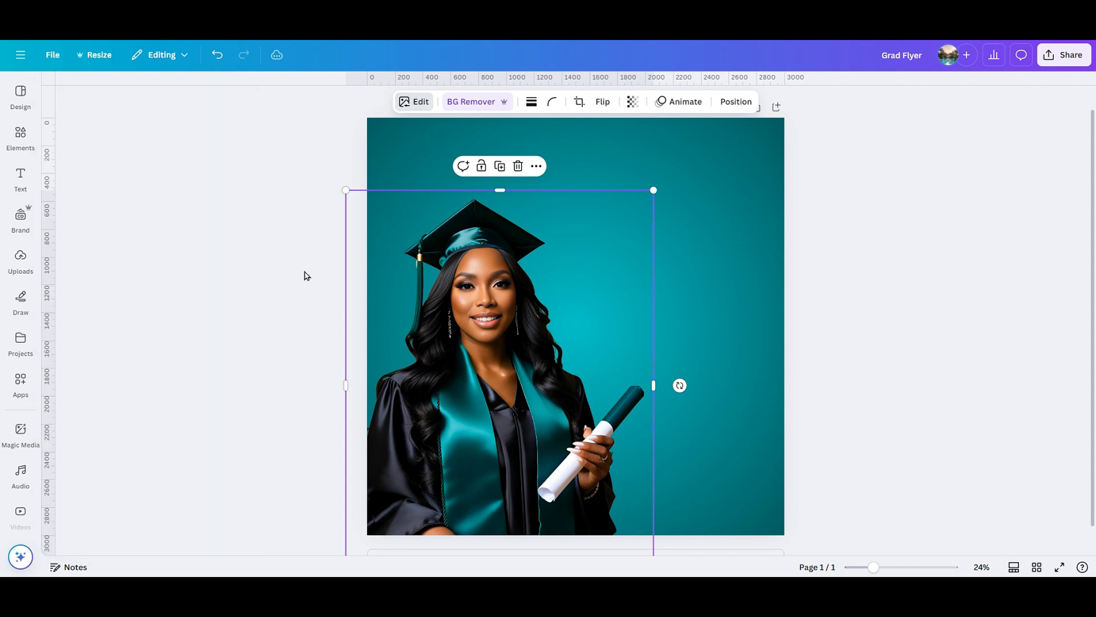
pyautogui.click(691, 290)
pyautogui.click(913, 437)
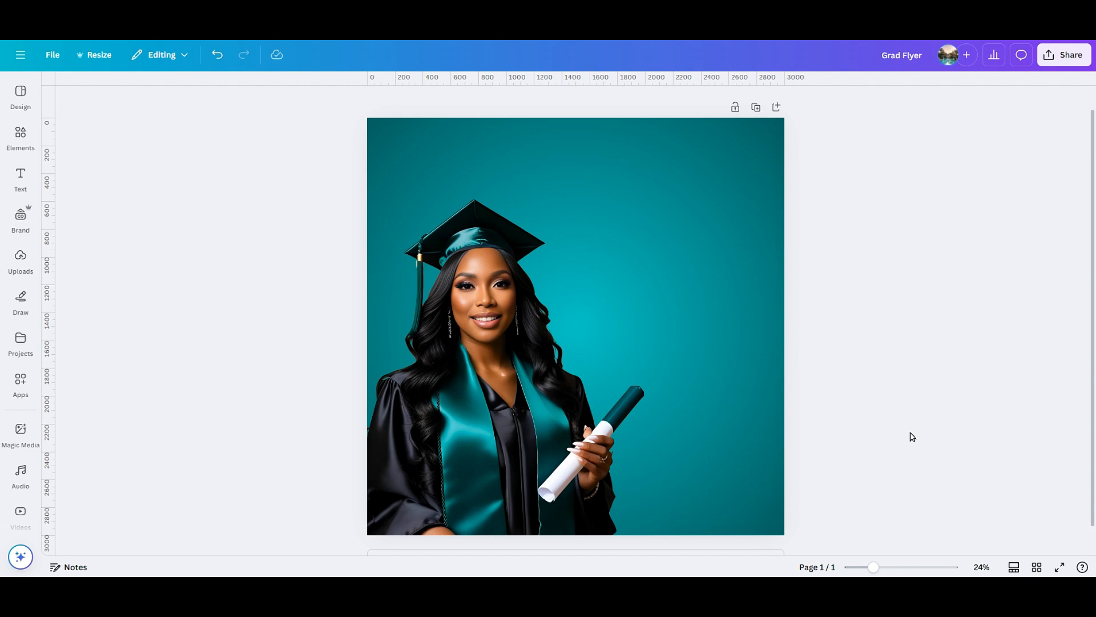
# Add a new text box and enlarge it near the top of the page.
pyautogui.press('t')
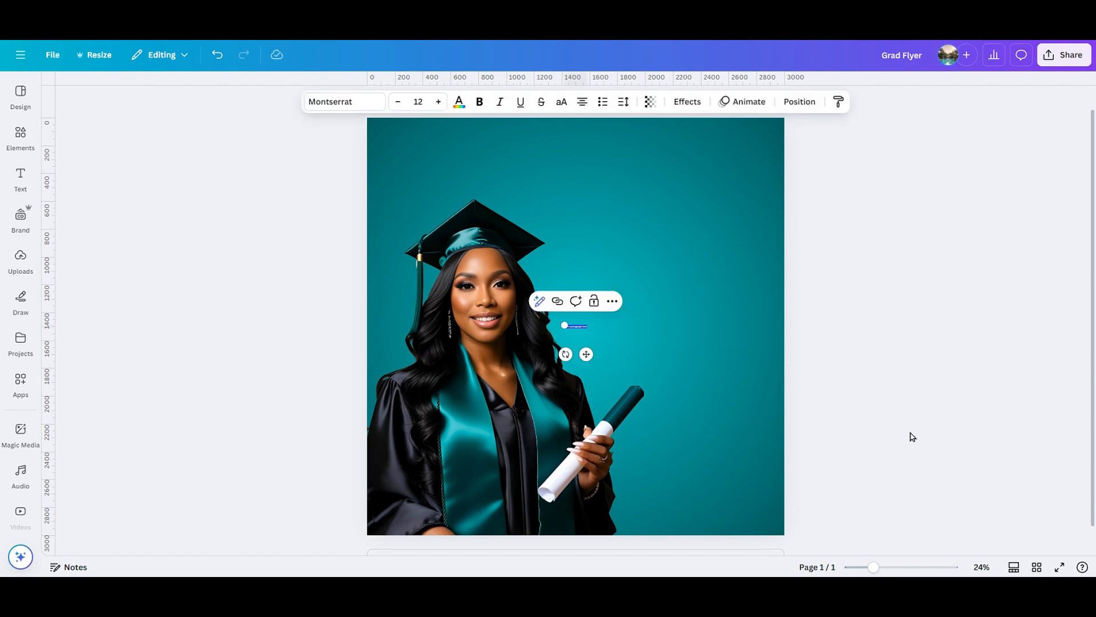
pyautogui.press('BackSpace')
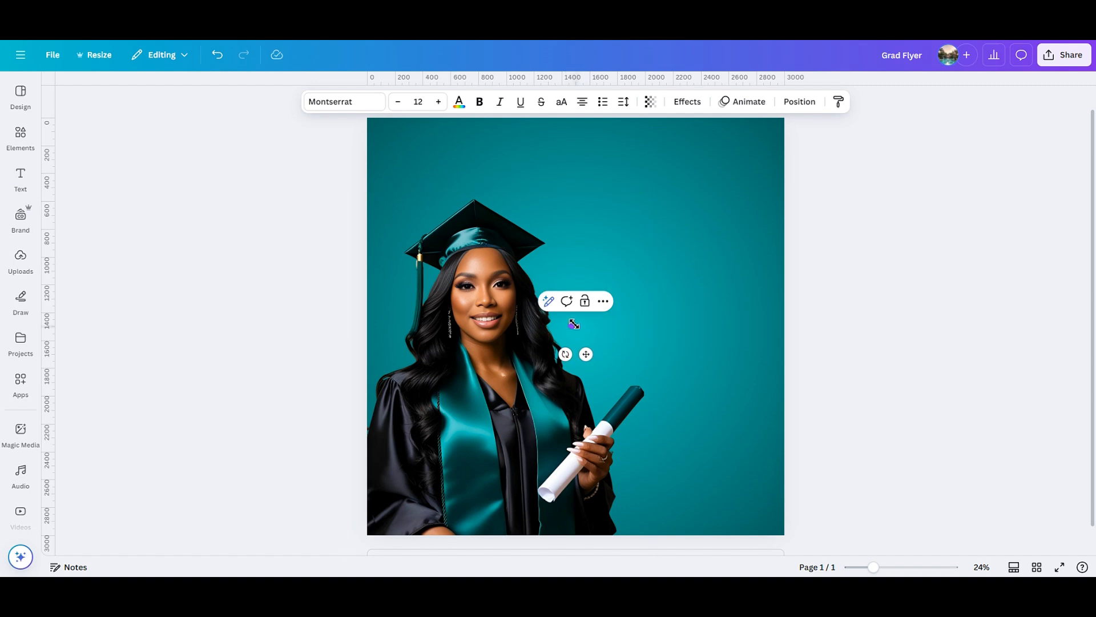
pyautogui.moveTo(574, 324); pyautogui.dragTo(492, 169)
pyautogui.click(648, 202)
pyautogui.click(672, 207)
# Colour the class of text pale pinkish white #E6DADA.
pyautogui.click(438, 163)
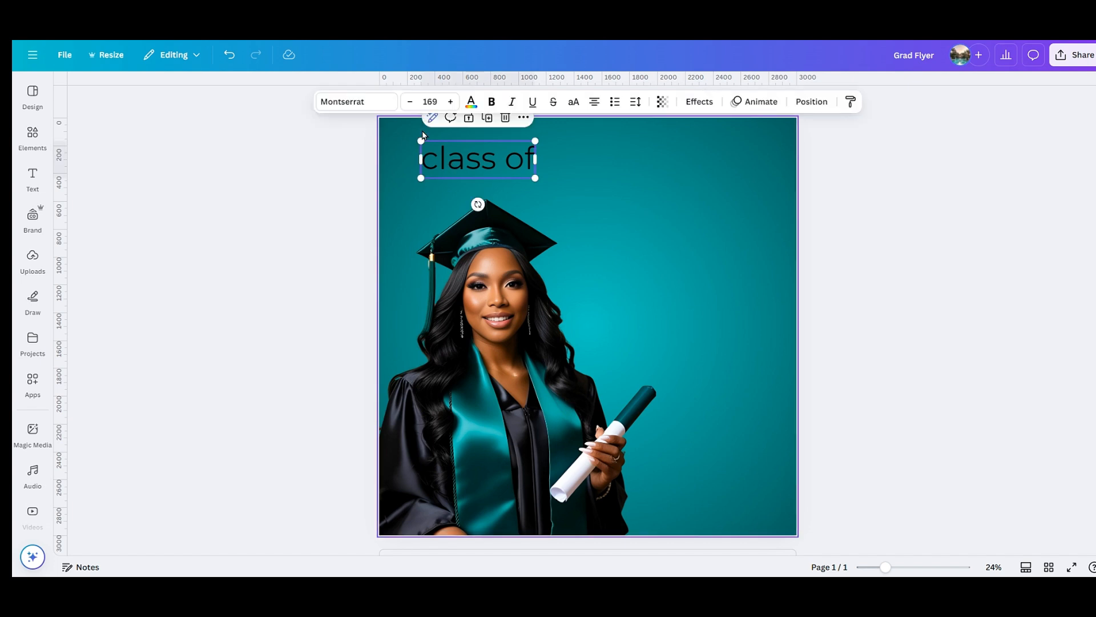
pyautogui.click(471, 102)
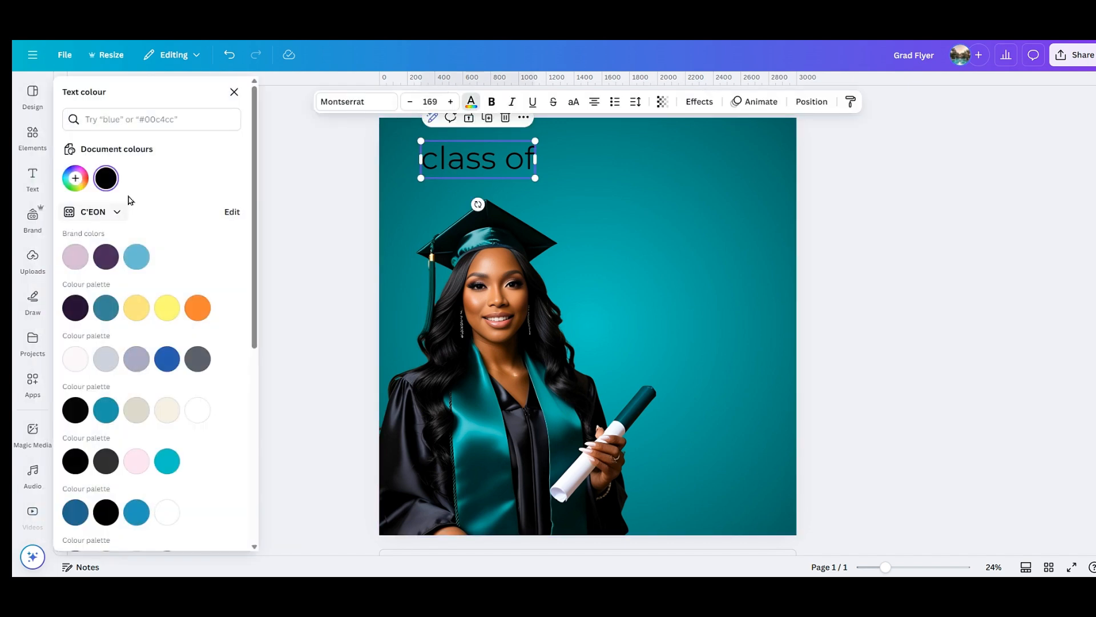
pyautogui.click(76, 182)
pyautogui.click(80, 211)
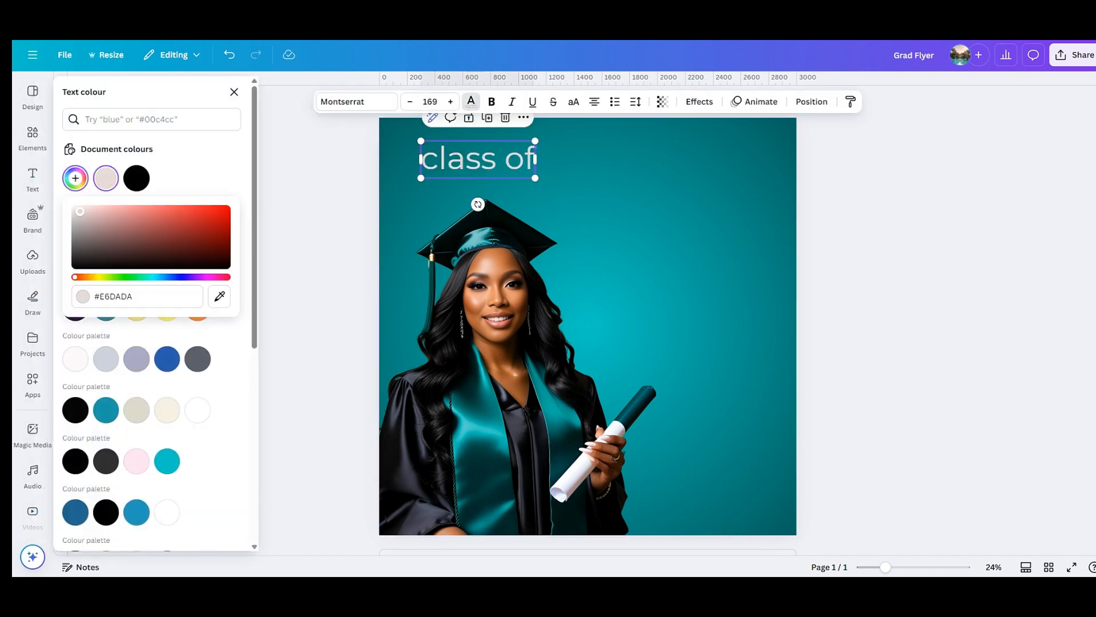
pyautogui.click(635, 190)
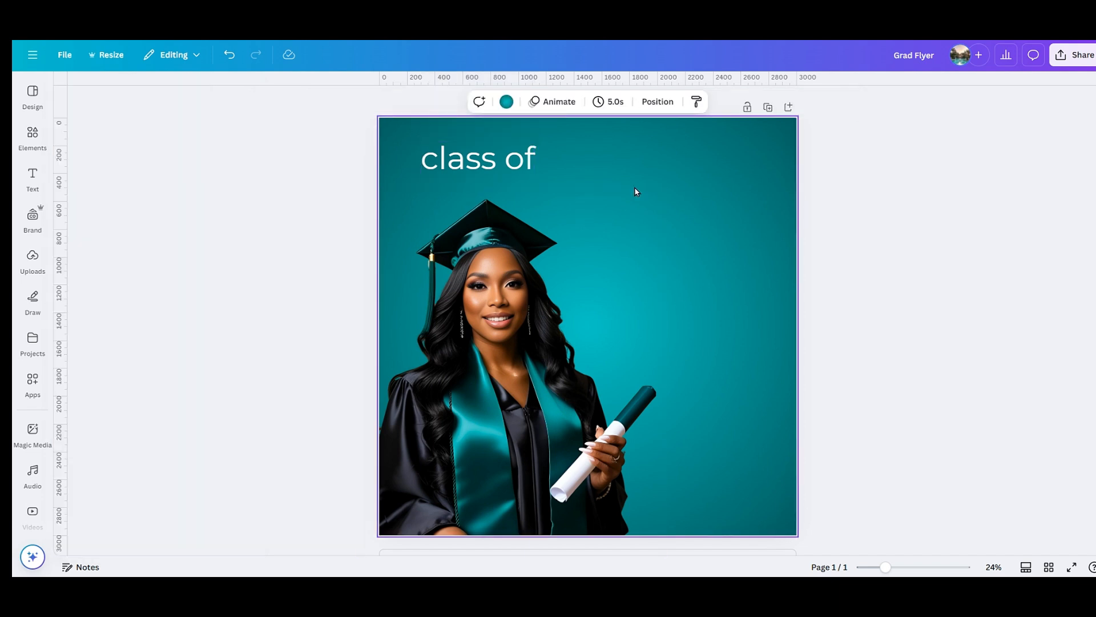
# Set the class of text font to Cormorant Garamond Bold.
pyautogui.click(480, 160)
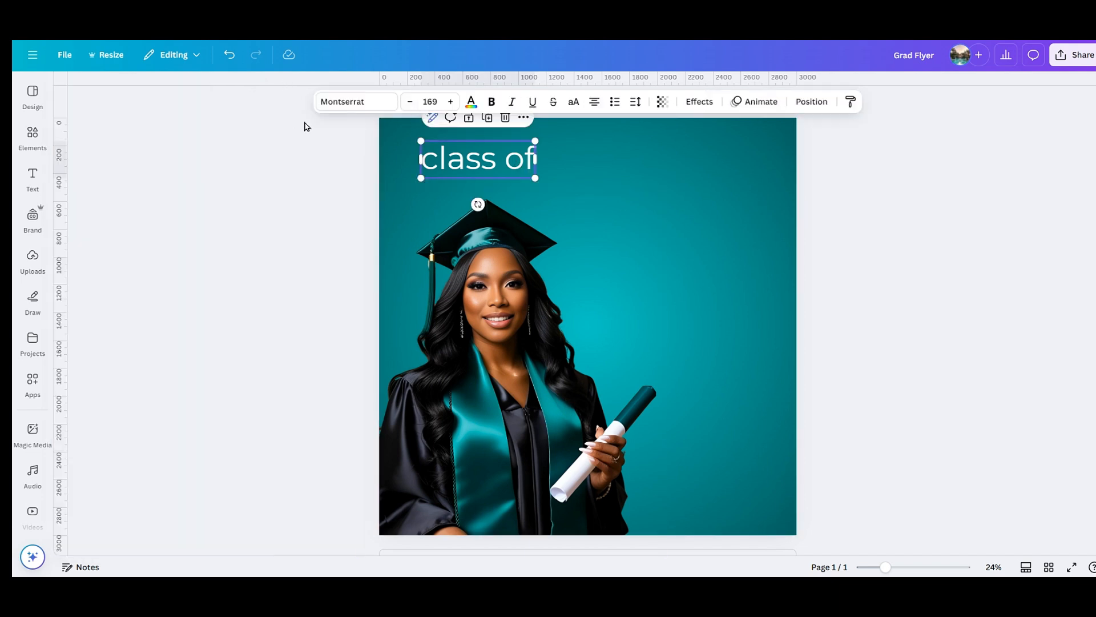
pyautogui.click(344, 106)
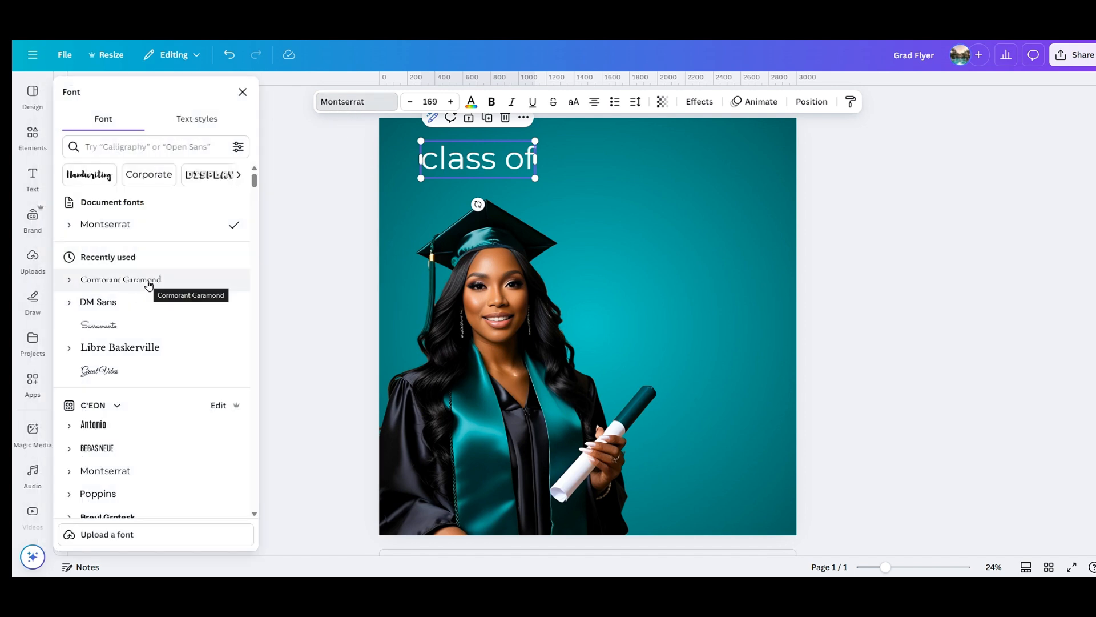
pyautogui.click(148, 284)
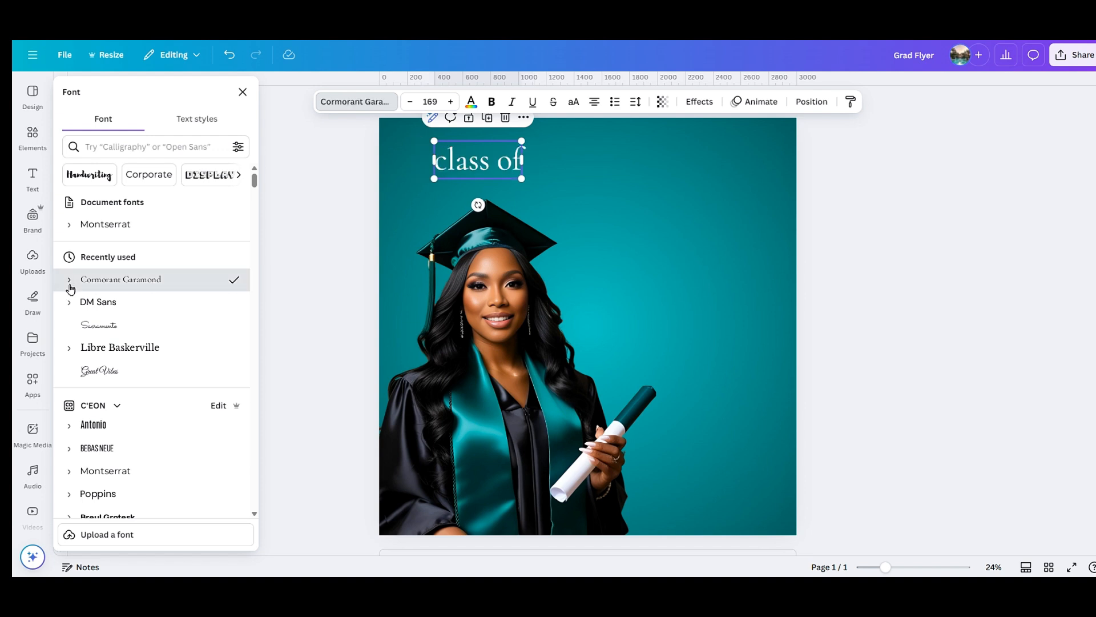
pyautogui.click(69, 280)
pyautogui.click(132, 393)
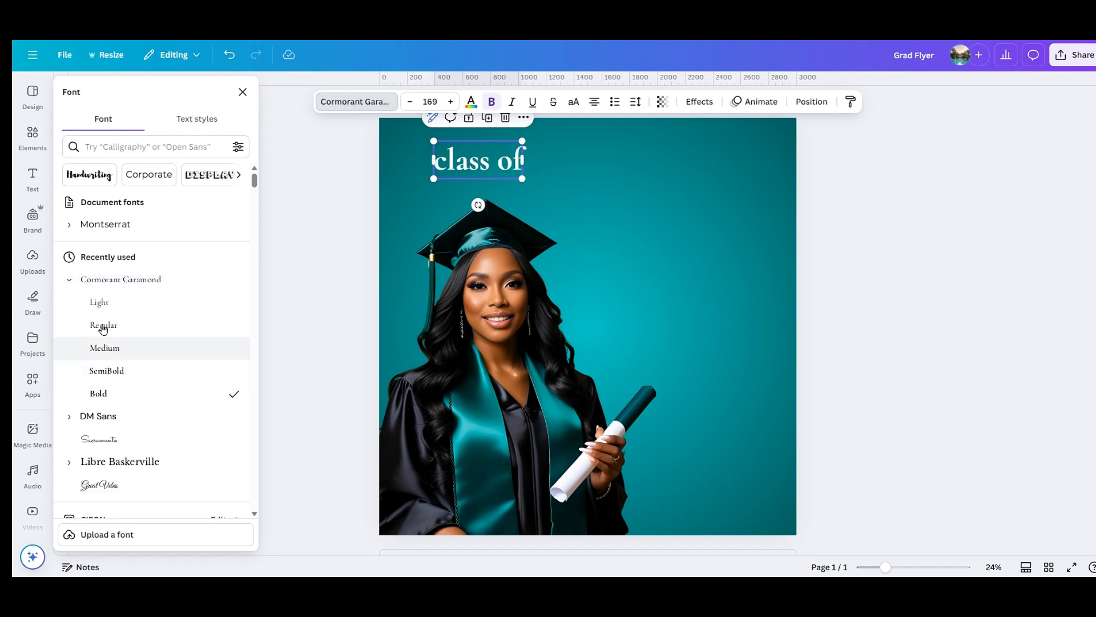
pyautogui.press('Escape')
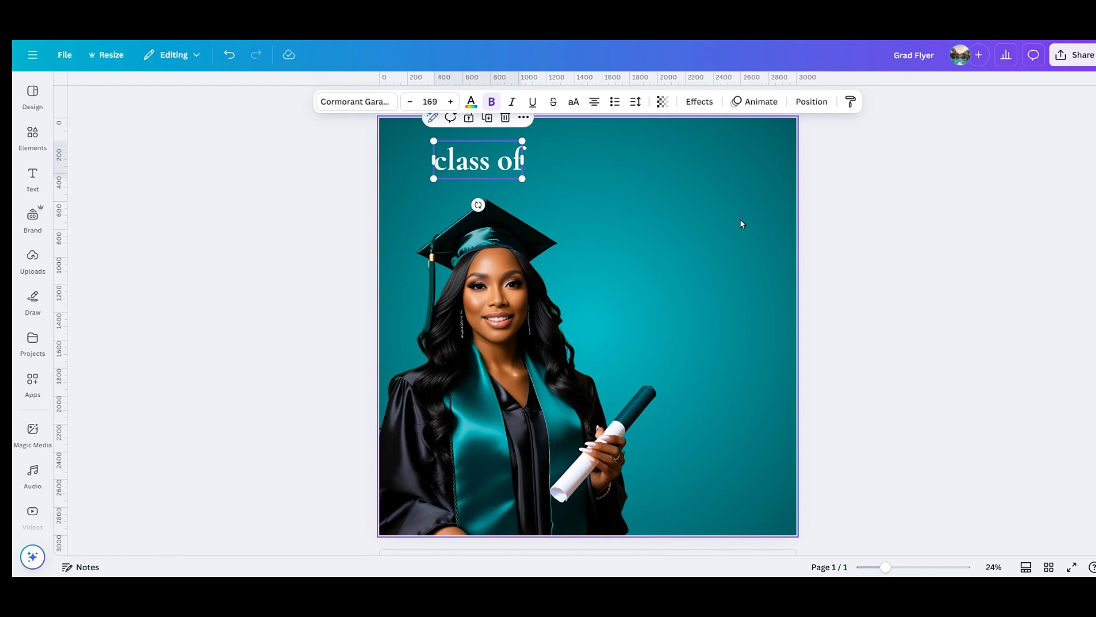
pyautogui.click(740, 218)
# Make the text uppercase and tighten its letter spacing to -88.
pyautogui.click(479, 160)
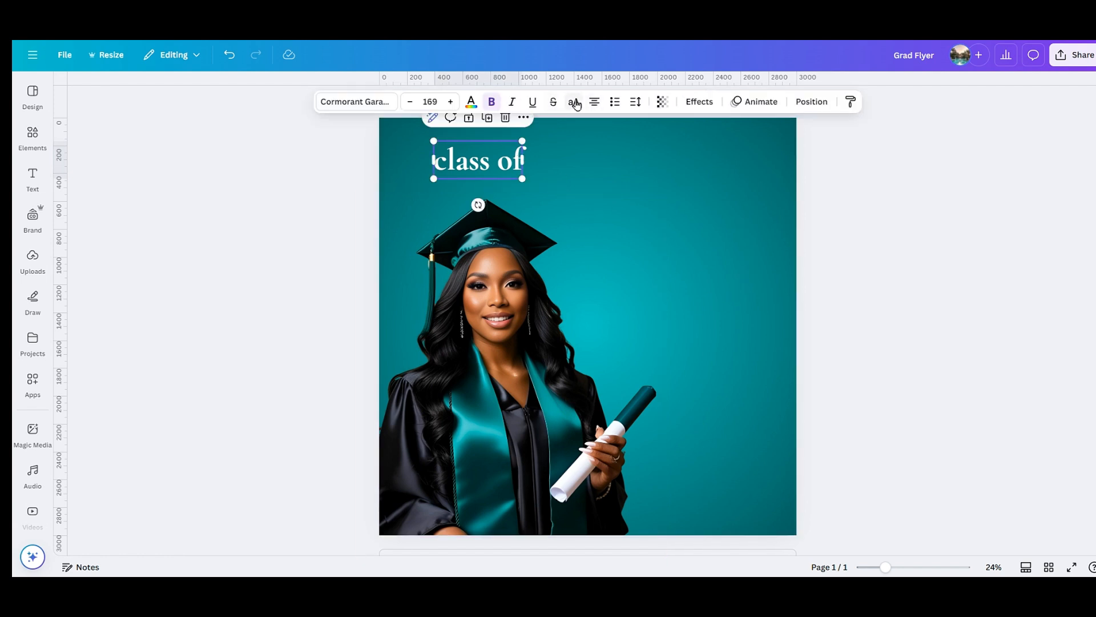
pyautogui.click(574, 102)
pyautogui.click(635, 101)
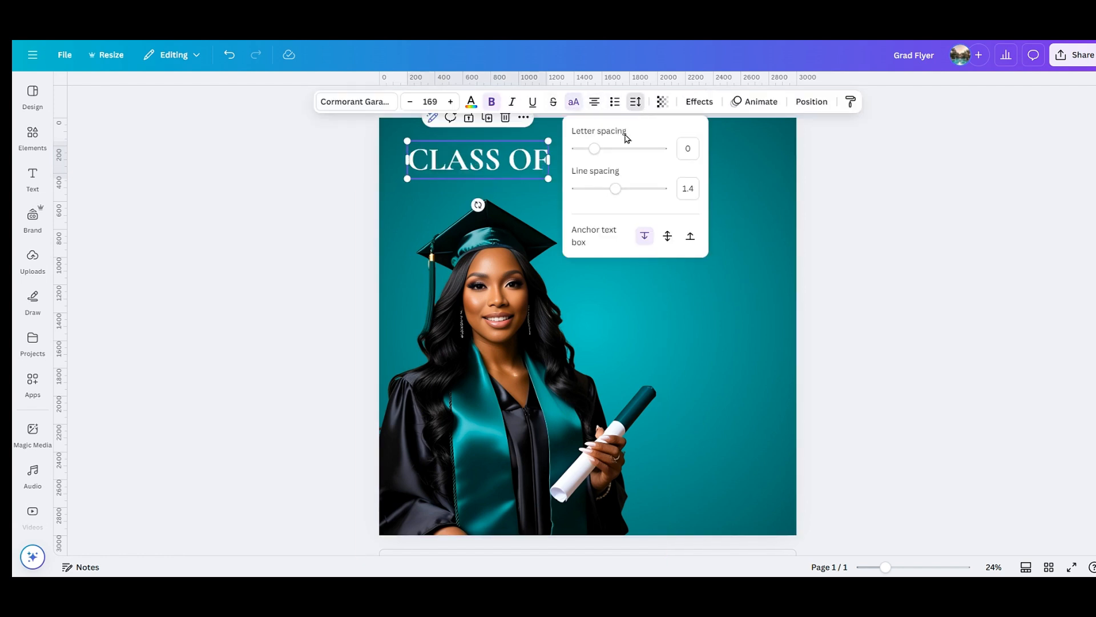
pyautogui.moveTo(594, 150); pyautogui.dragTo(586, 150)
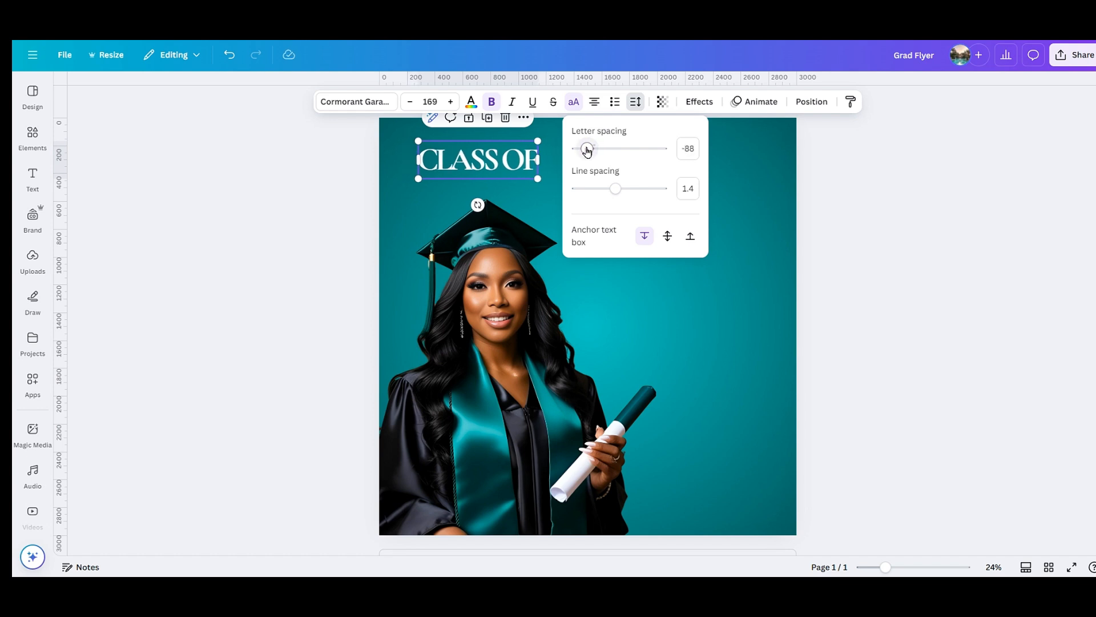
pyautogui.click(829, 178)
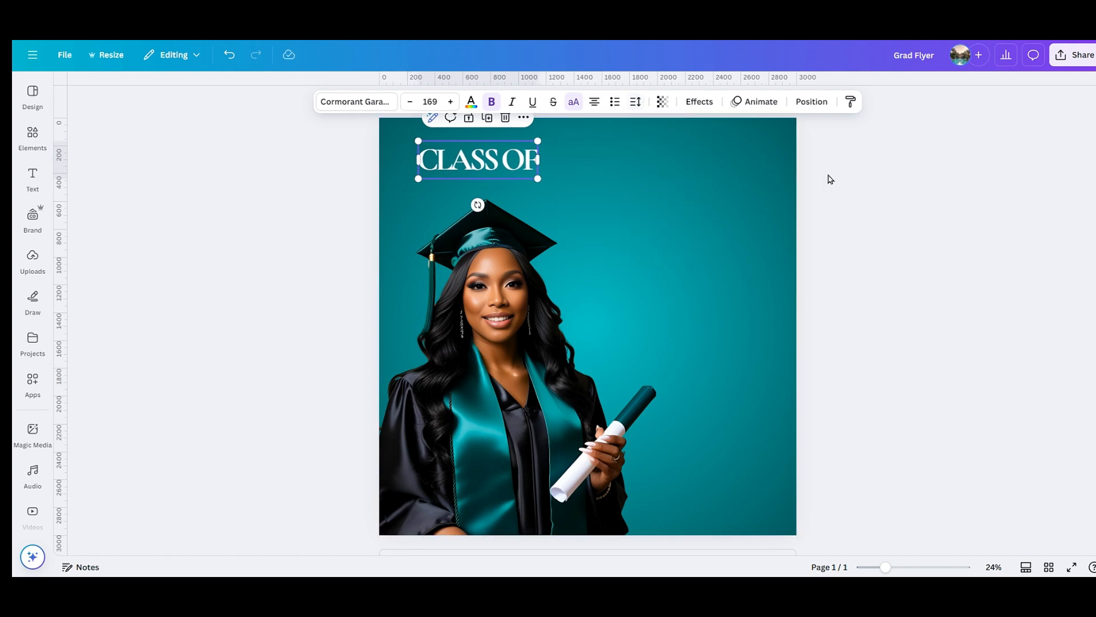
# Duplicate CLASS OF, change the copy to 2025 and enlarge it beneath.
pyautogui.click(488, 118)
pyautogui.doubleClick(628, 183)
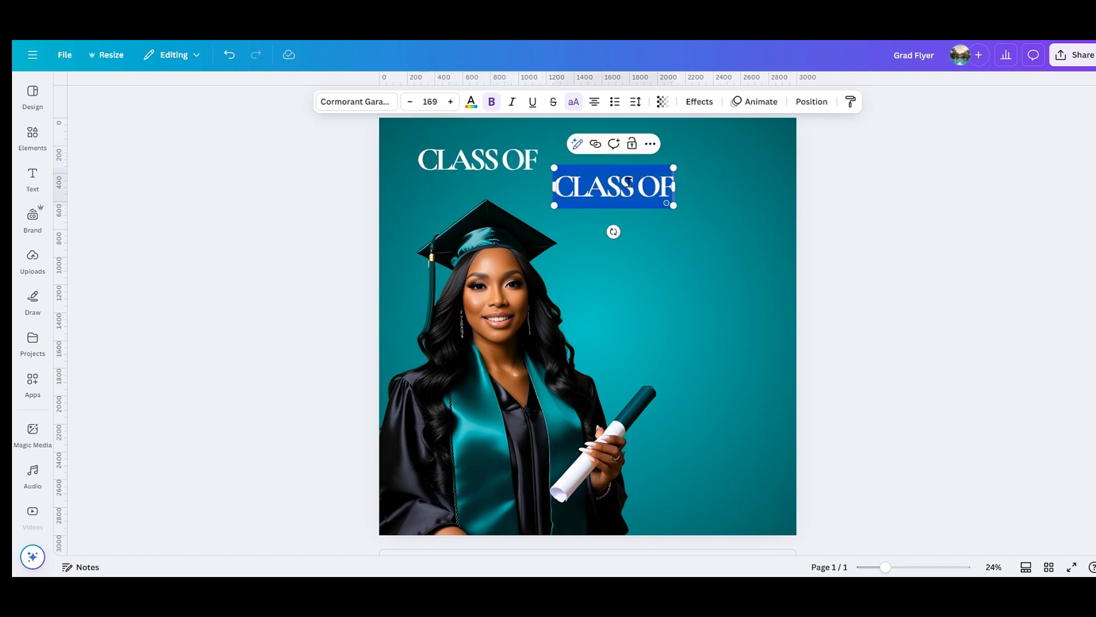
pyautogui.write('2025')
pyautogui.click(651, 200)
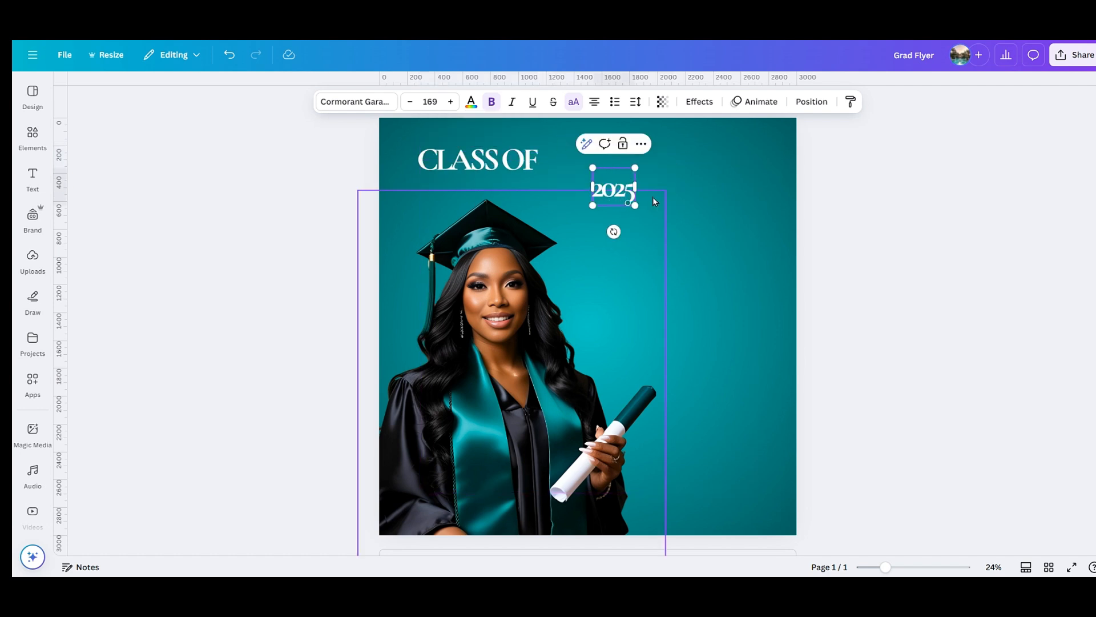
pyautogui.click(623, 186)
pyautogui.moveTo(635, 204); pyautogui.dragTo(524, 215)
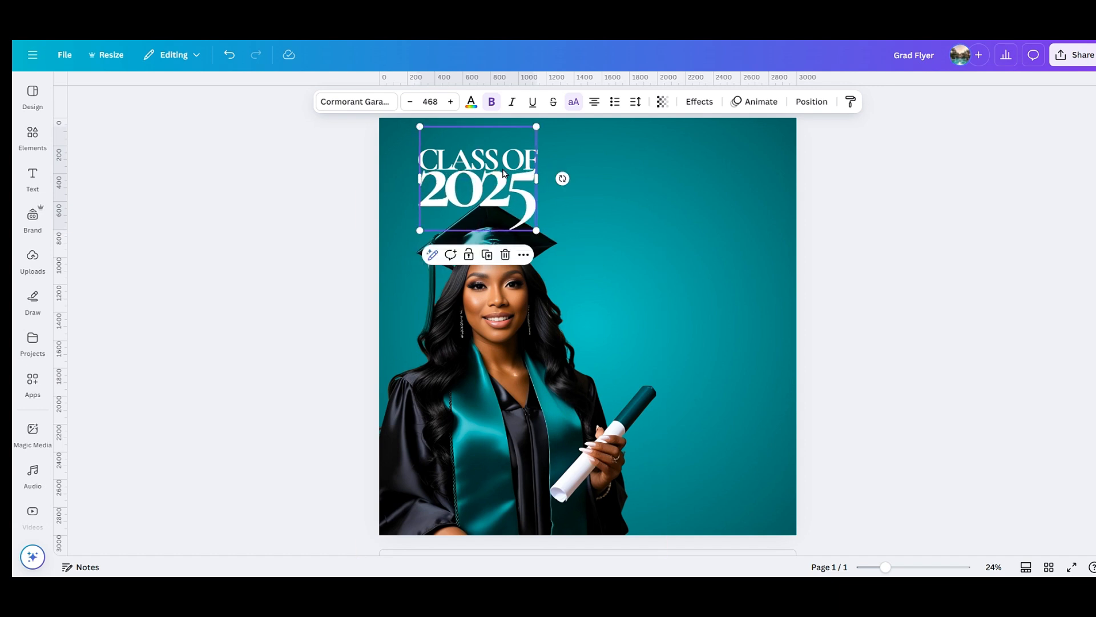
# Select CLASS OF and 2025 together and shrink the combined heading.
pyautogui.click(604, 166)
pyautogui.click(520, 155)
pyautogui.click(520, 155)
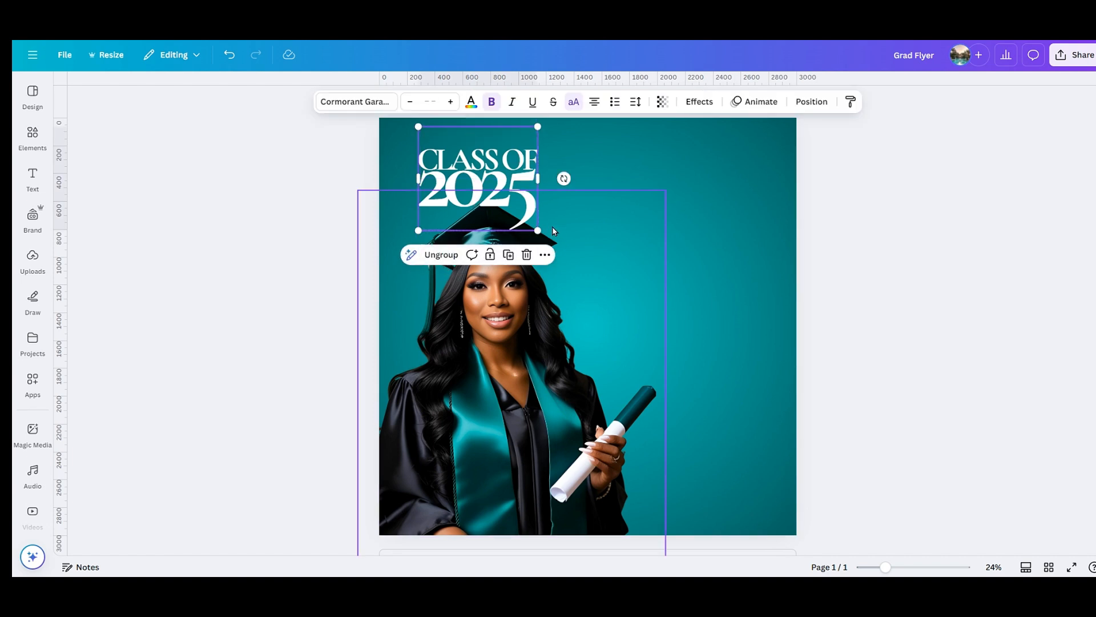
pyautogui.moveTo(536, 232); pyautogui.dragTo(513, 206)
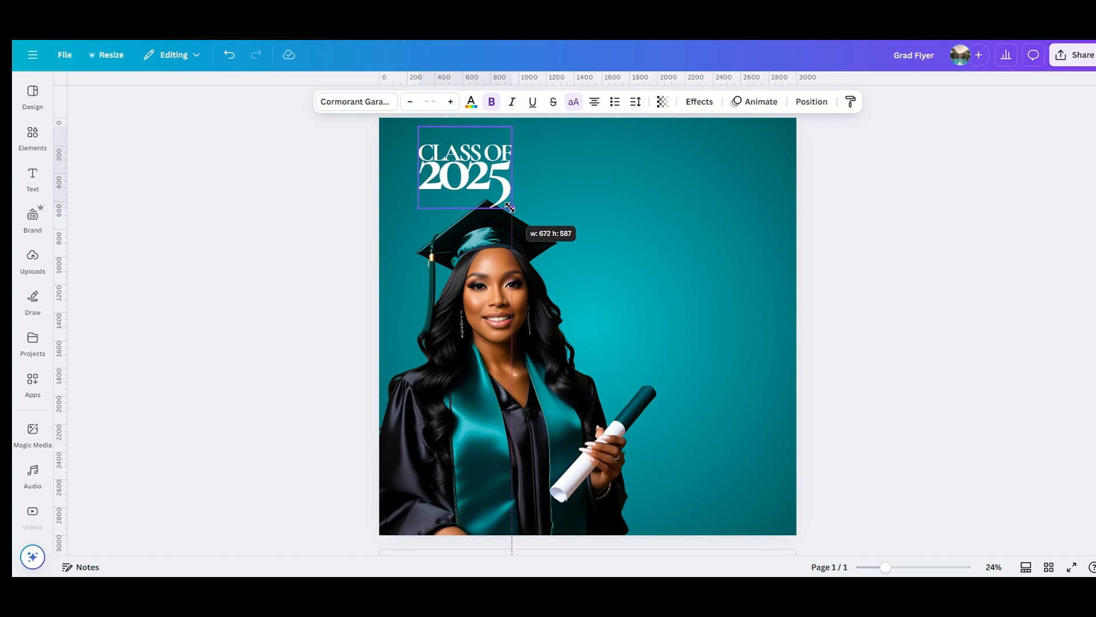
# Shrink and reposition the graduate photo, then lower the heading slightly.
pyautogui.click(623, 245)
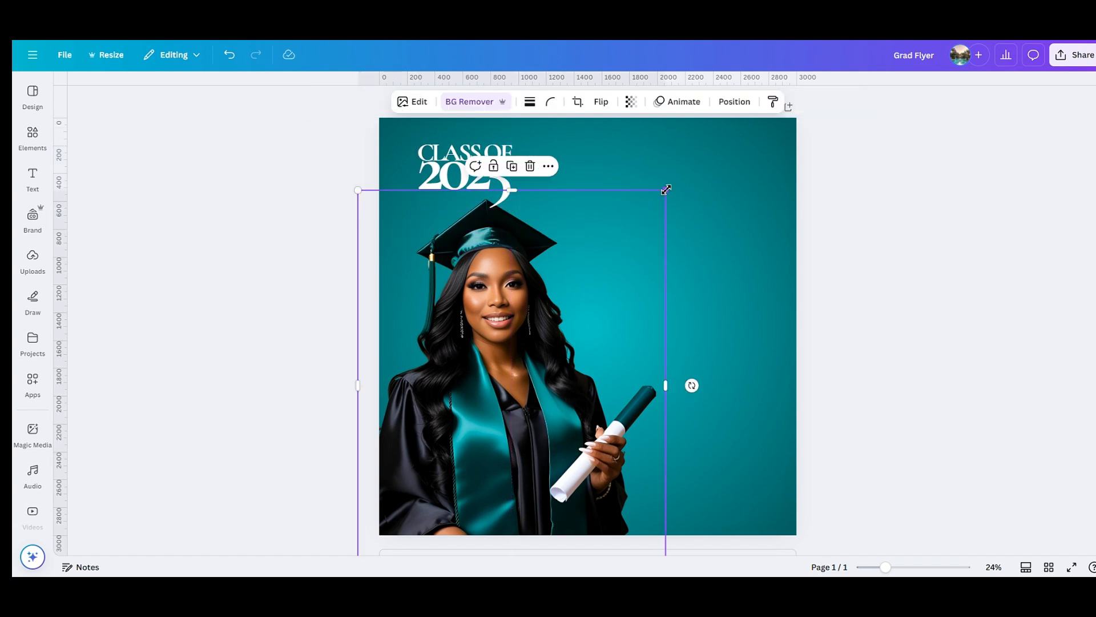
pyautogui.moveTo(667, 190); pyautogui.dragTo(638, 225)
pyautogui.moveTo(551, 289); pyautogui.dragTo(552, 277)
pyautogui.click(690, 320)
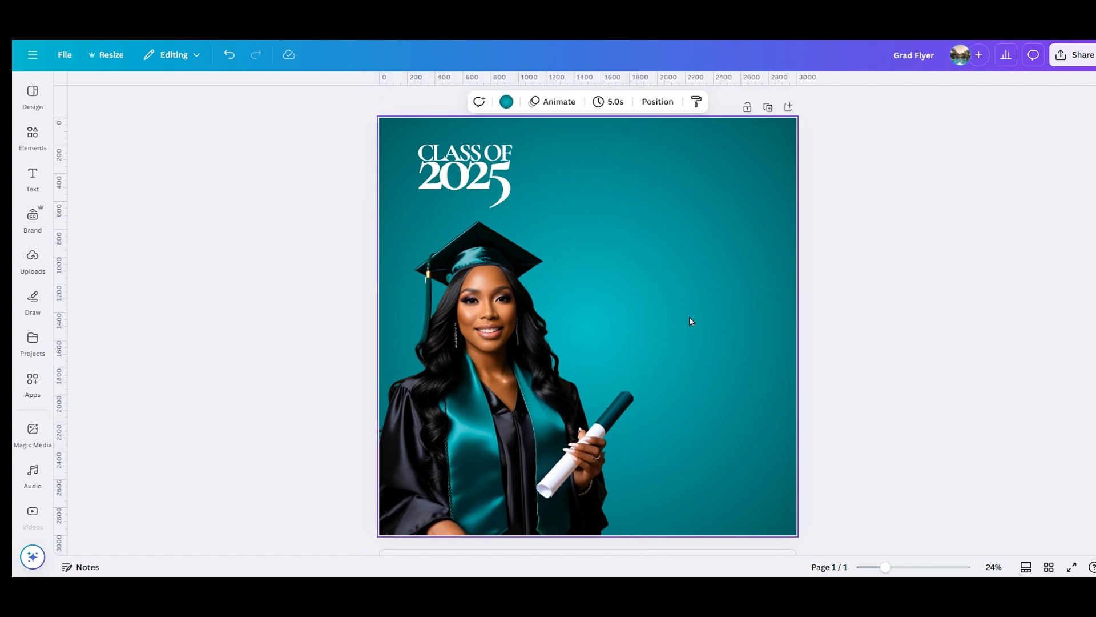
pyautogui.click(479, 184)
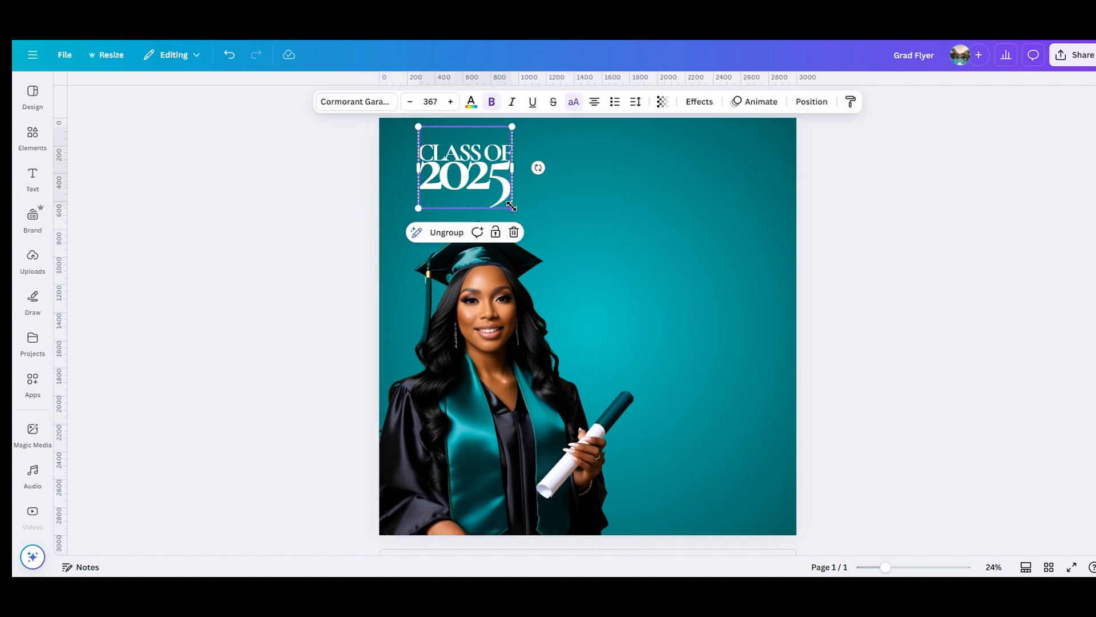
pyautogui.moveTo(496, 189); pyautogui.dragTo(496, 186)
pyautogui.moveTo(498, 191); pyautogui.dragTo(498, 204)
pyautogui.click(672, 242)
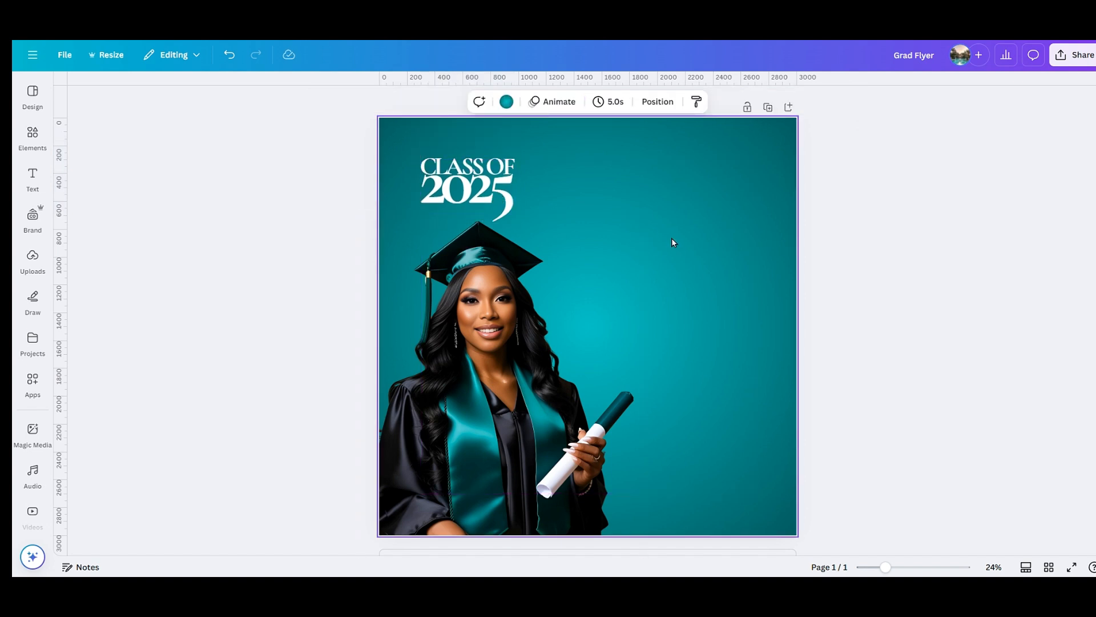
# Add a line with the L shortcut and rotate it to vertical beside the heading.
pyautogui.press('l')
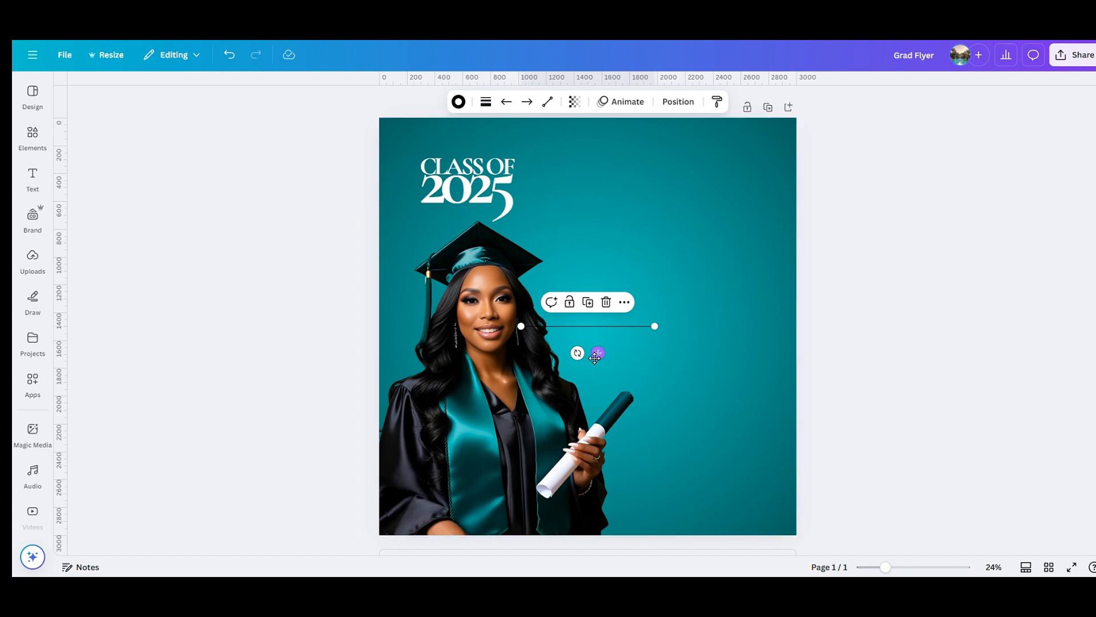
pyautogui.moveTo(599, 353); pyautogui.dragTo(680, 286)
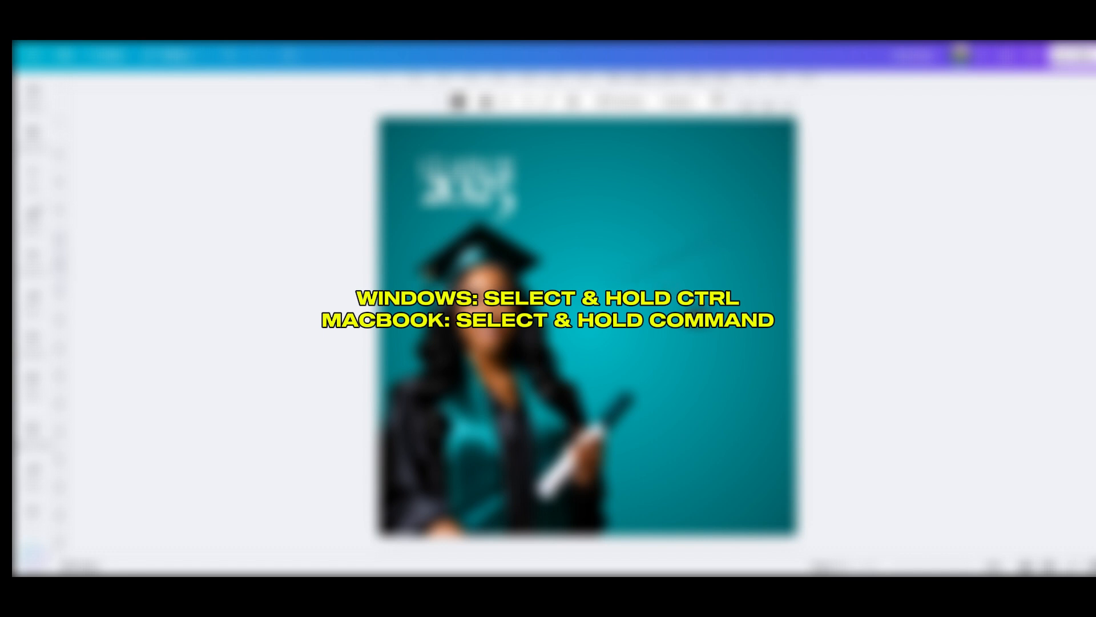
pyautogui.moveTo(669, 294); pyautogui.dragTo(706, 274)
# Give the line weight 9 and white colour, and shorten it.
pyautogui.click(485, 101)
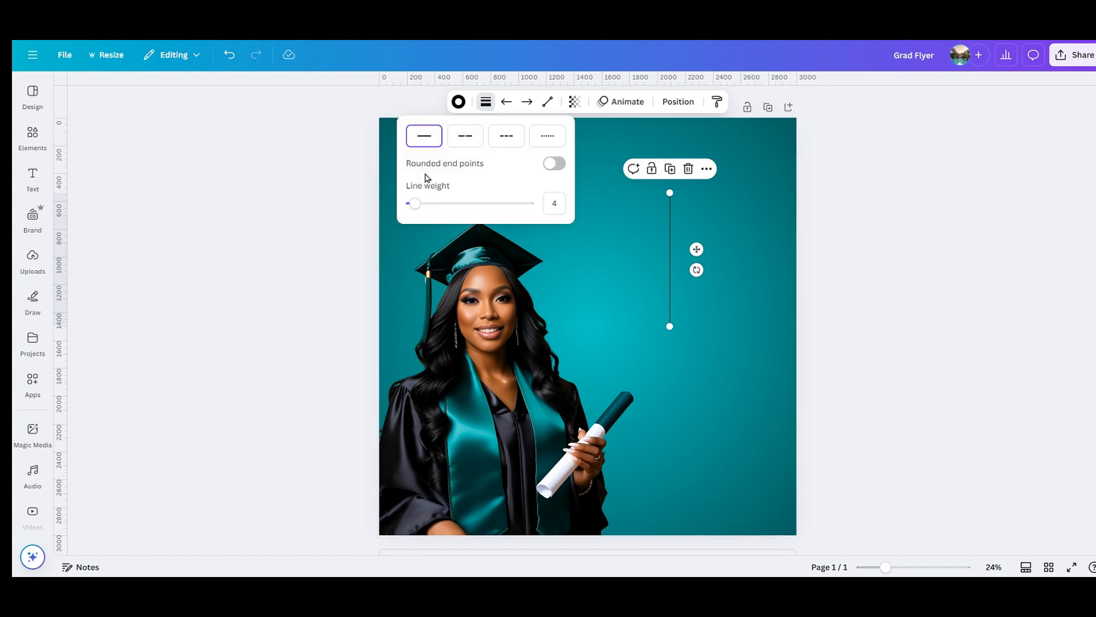
pyautogui.moveTo(415, 204); pyautogui.dragTo(420, 205)
pyautogui.click(459, 102)
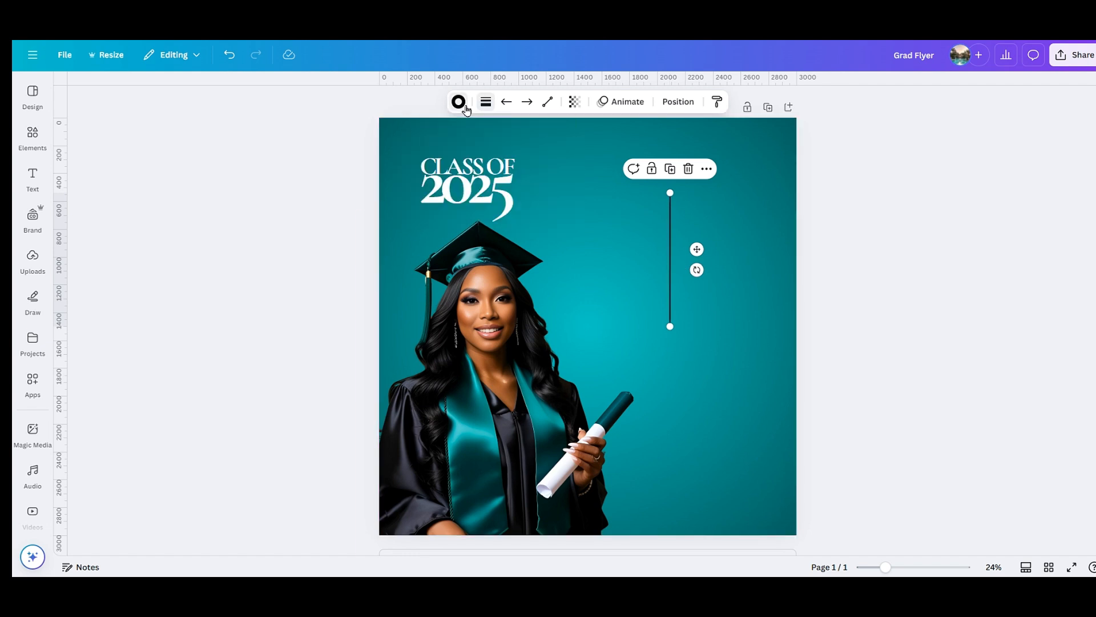
pyautogui.click(136, 182)
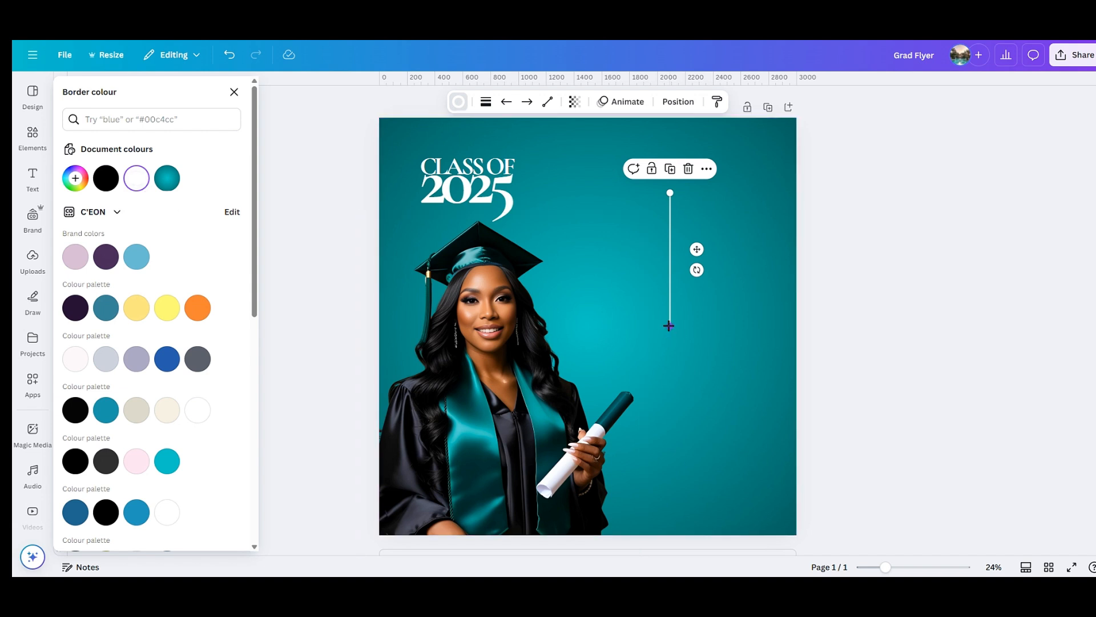
pyautogui.moveTo(668, 326); pyautogui.dragTo(670, 242)
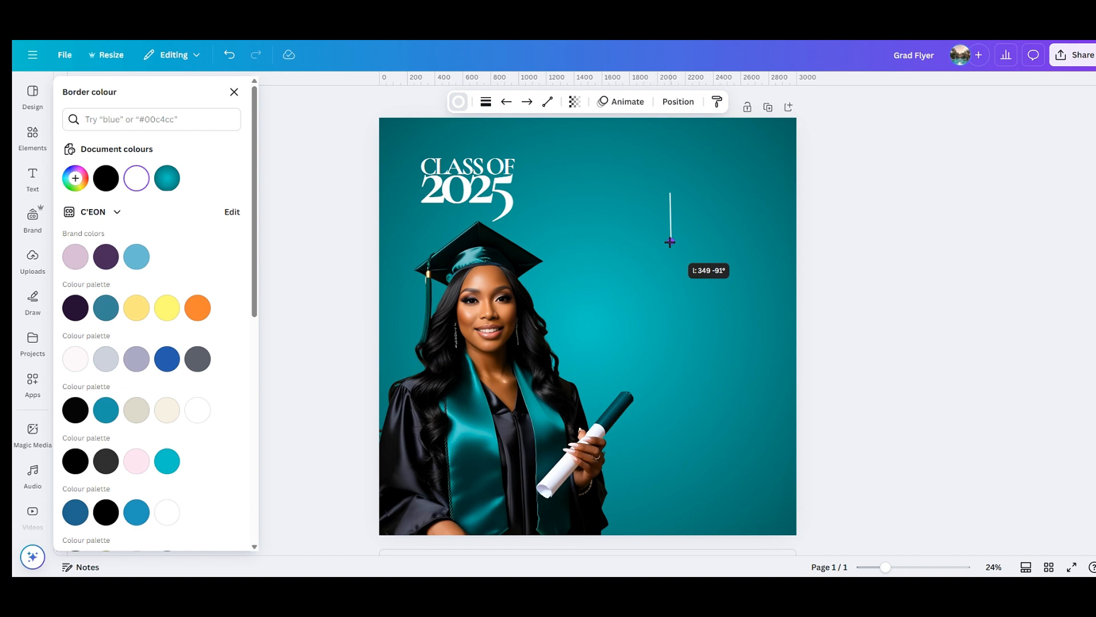
pyautogui.moveTo(670, 242); pyautogui.dragTo(553, 163)
pyautogui.click(677, 193)
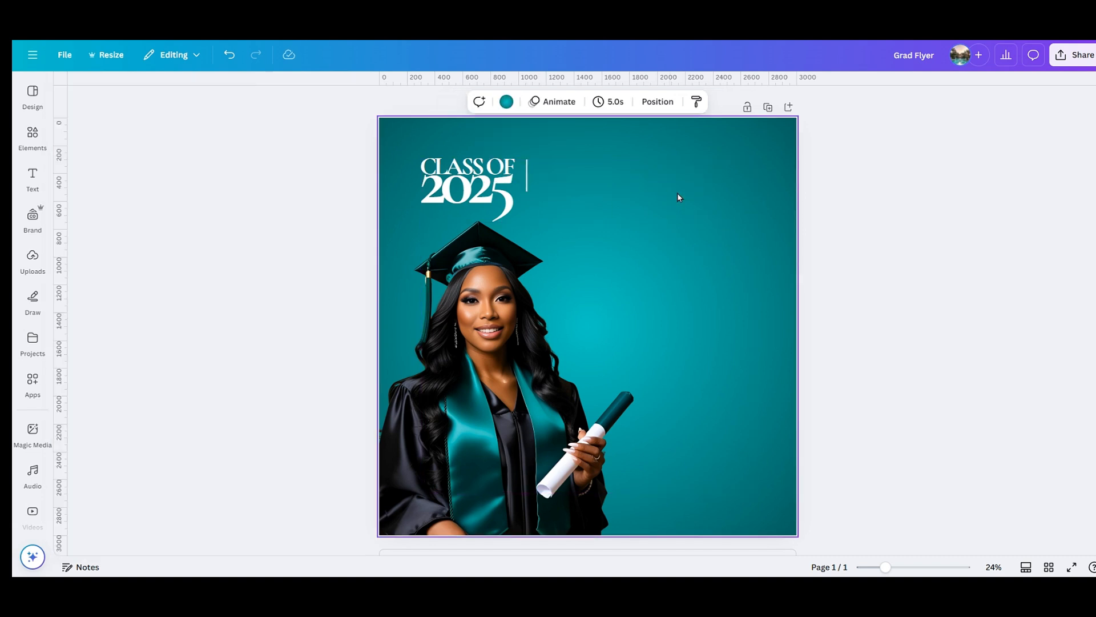
# Shrink the CLASS OF 2025 heading and move it right.
pyautogui.click(502, 209)
pyautogui.moveTo(514, 227); pyautogui.dragTo(500, 200)
pyautogui.click(591, 212)
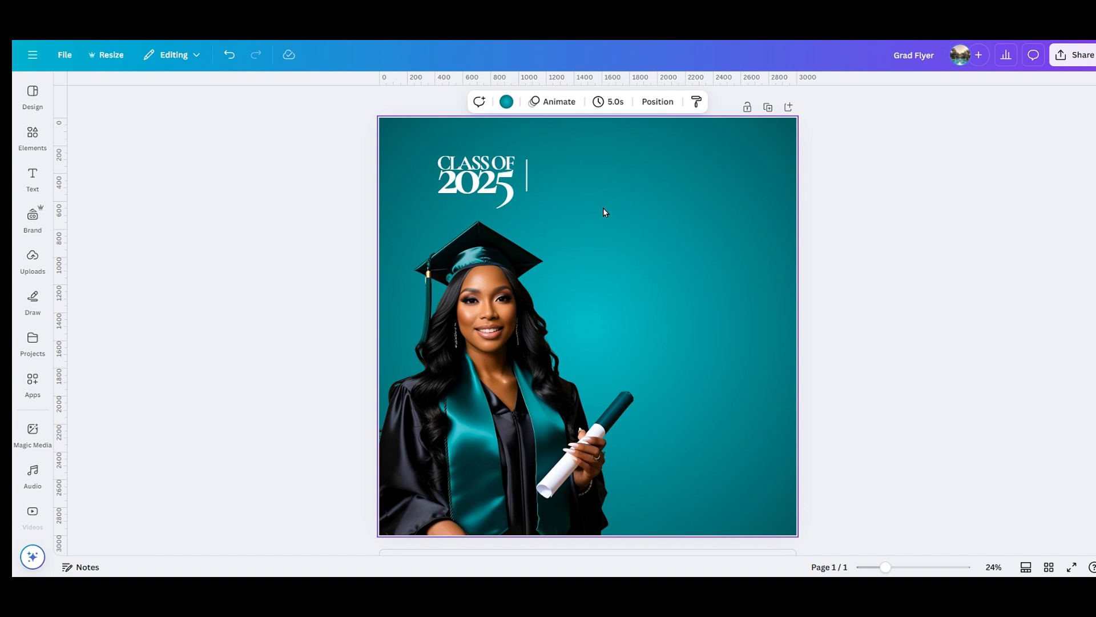
# Add 'JAMAICA TECHNICAL UNIVERSITY OF PSYCHOLOGY' beside the heading, wrapped, left-aligned, with tightened line spacing.
pyautogui.write('t')
pyautogui.write('JAMAICA')
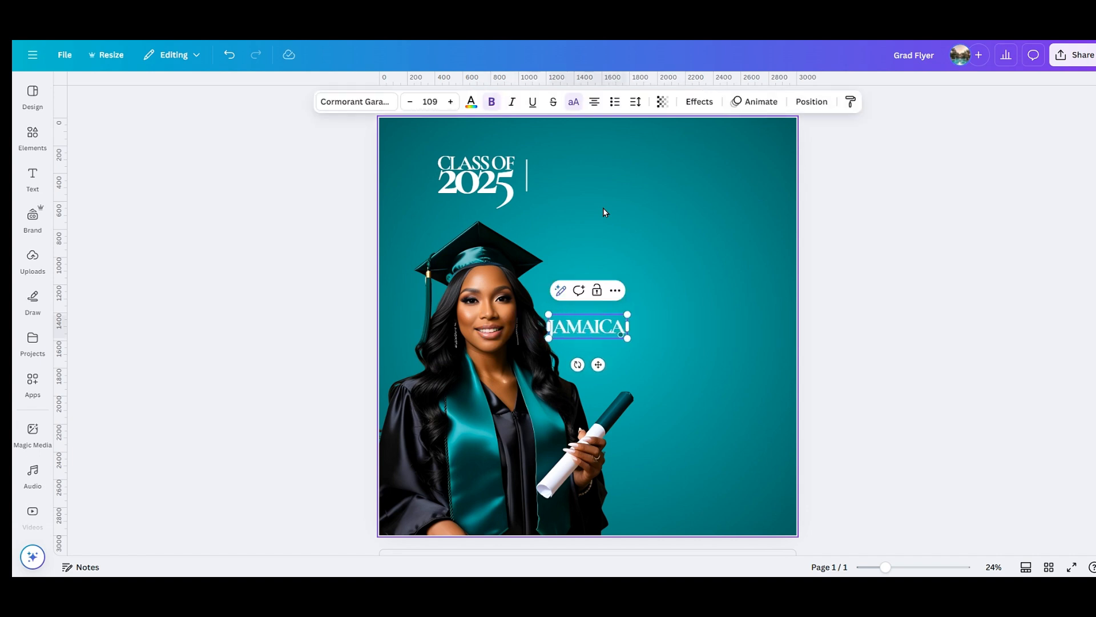
pyautogui.write(' TECH')
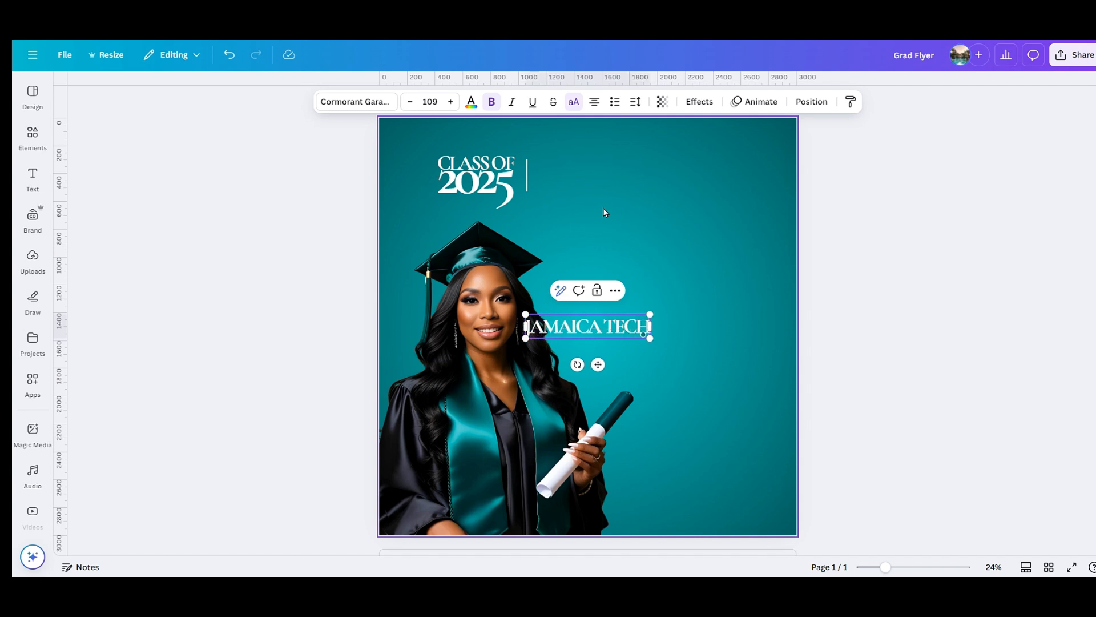
pyautogui.write('NICAL UNI')
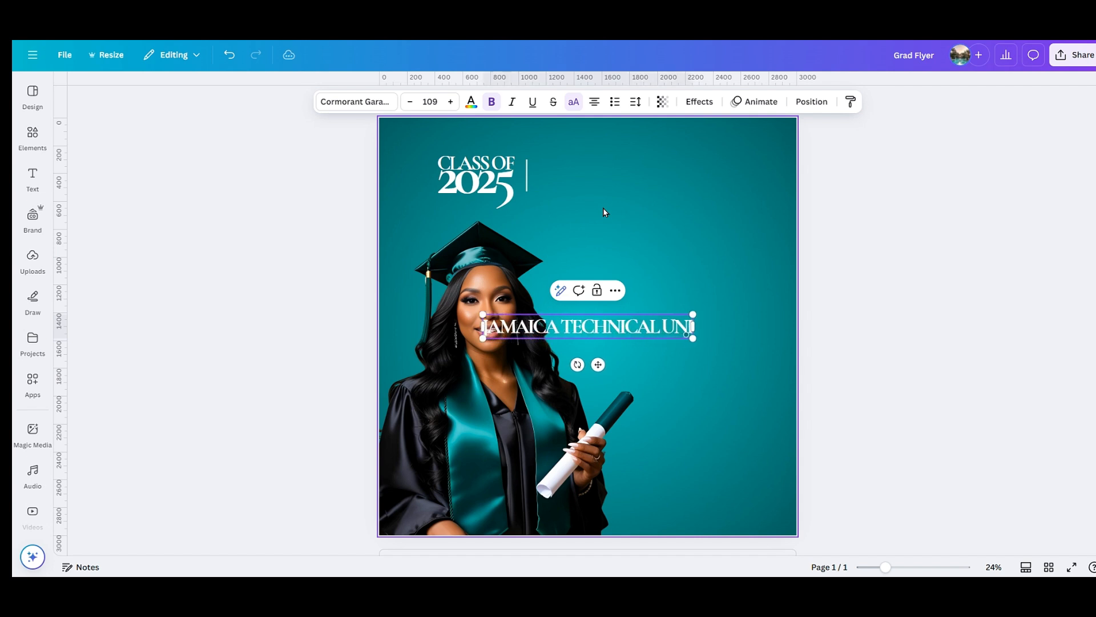
pyautogui.write('VERSITY')
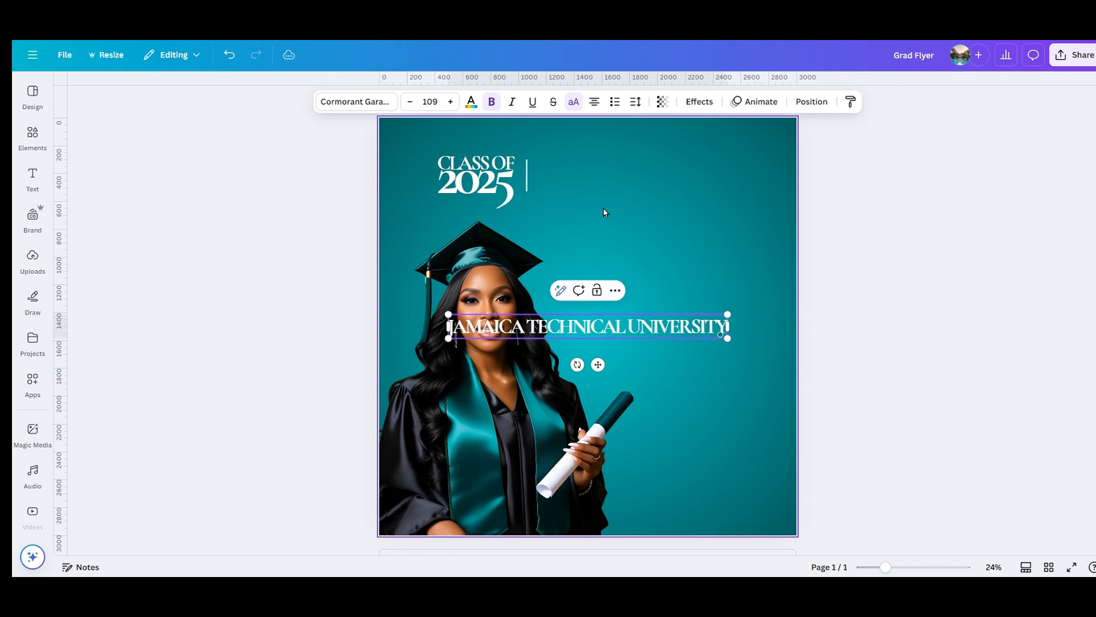
pyautogui.write(' OF PSYCHOLOGY')
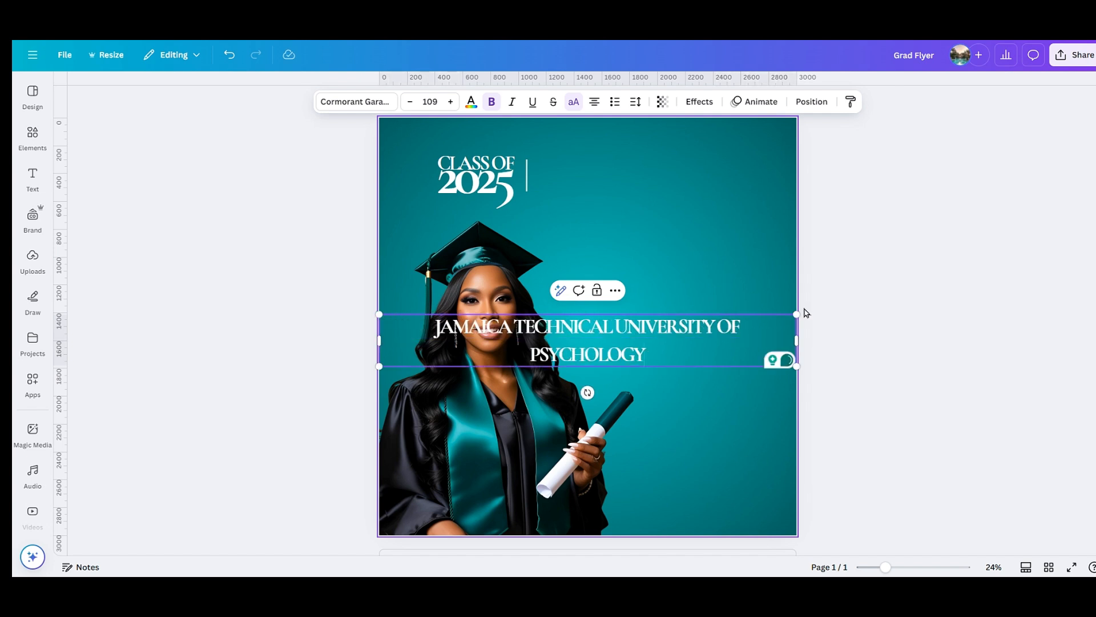
pyautogui.moveTo(796, 341); pyautogui.dragTo(639, 340)
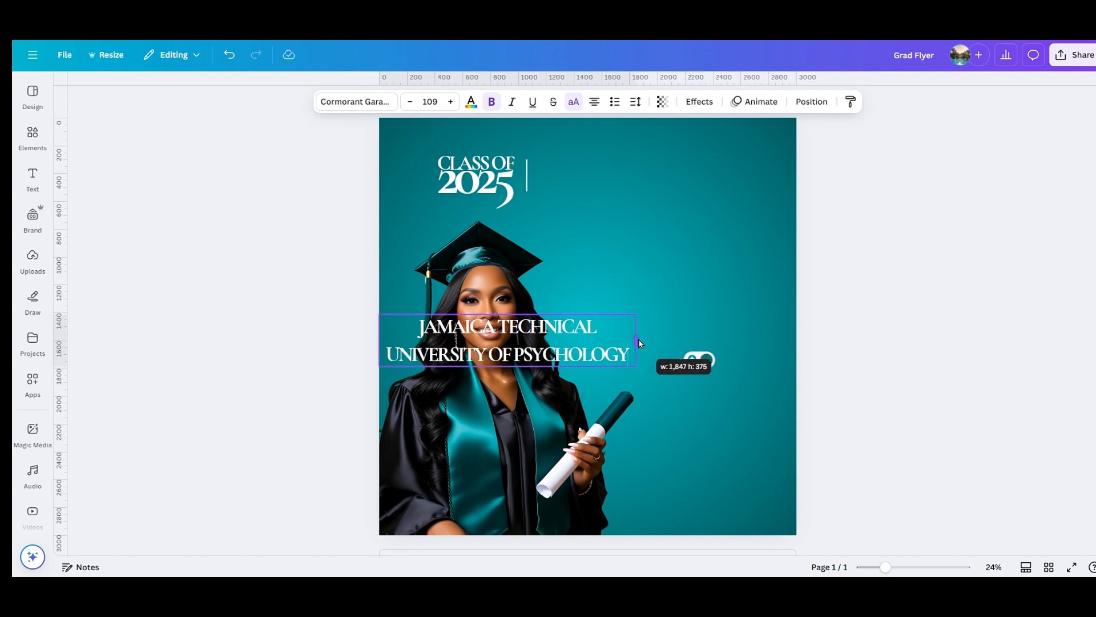
pyautogui.click(692, 253)
pyautogui.moveTo(560, 341); pyautogui.dragTo(703, 178)
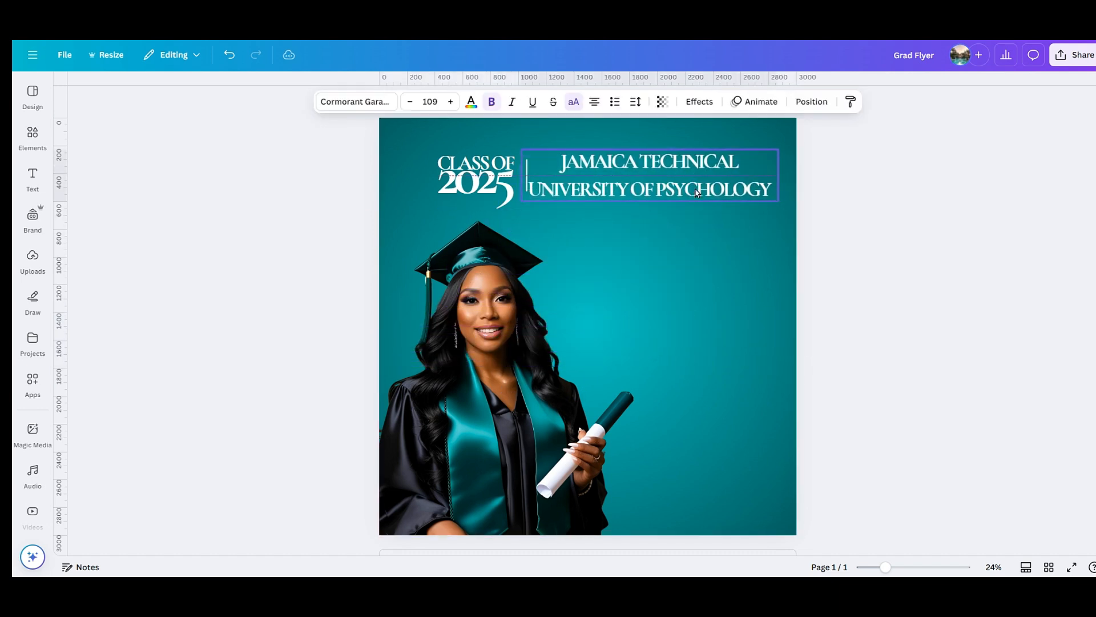
pyautogui.click(594, 103)
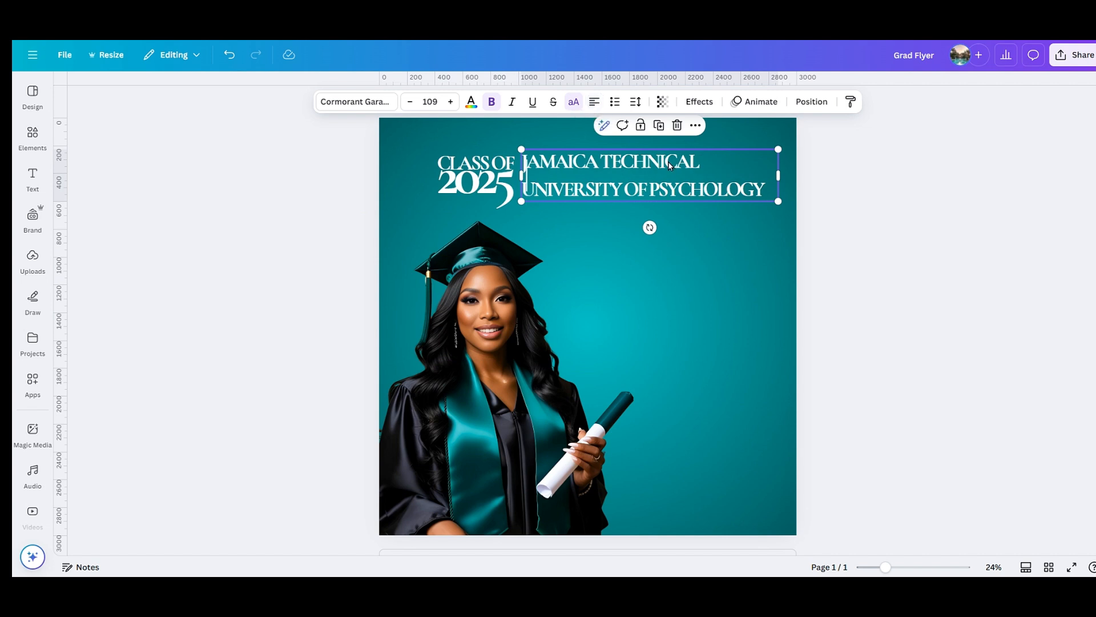
pyautogui.click(636, 101)
pyautogui.moveTo(617, 188); pyautogui.dragTo(596, 191)
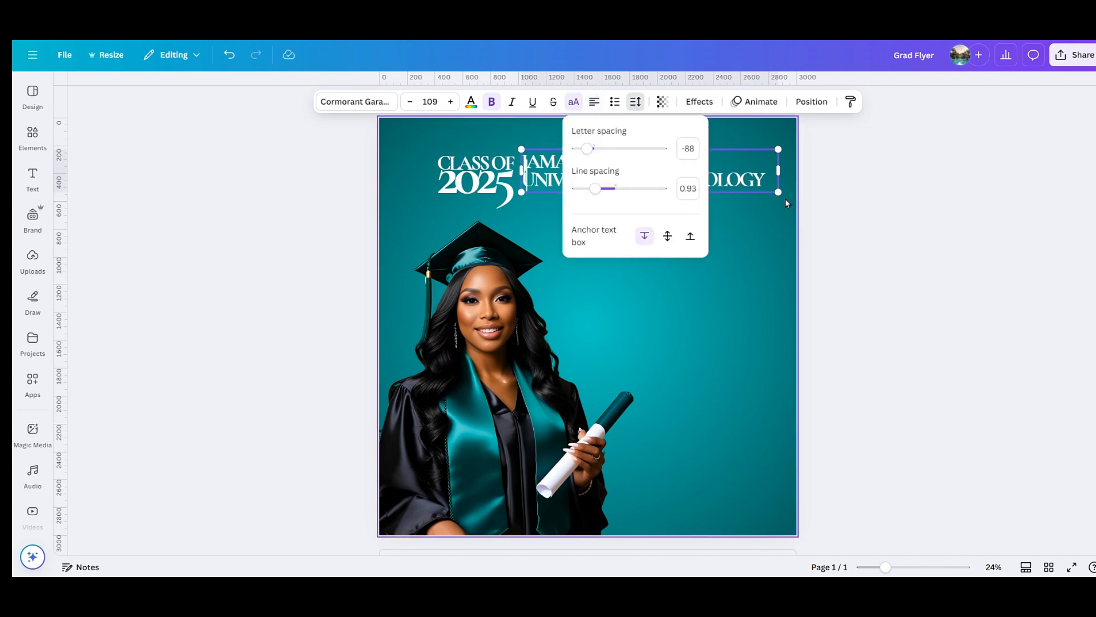
pyautogui.moveTo(778, 193); pyautogui.dragTo(725, 178)
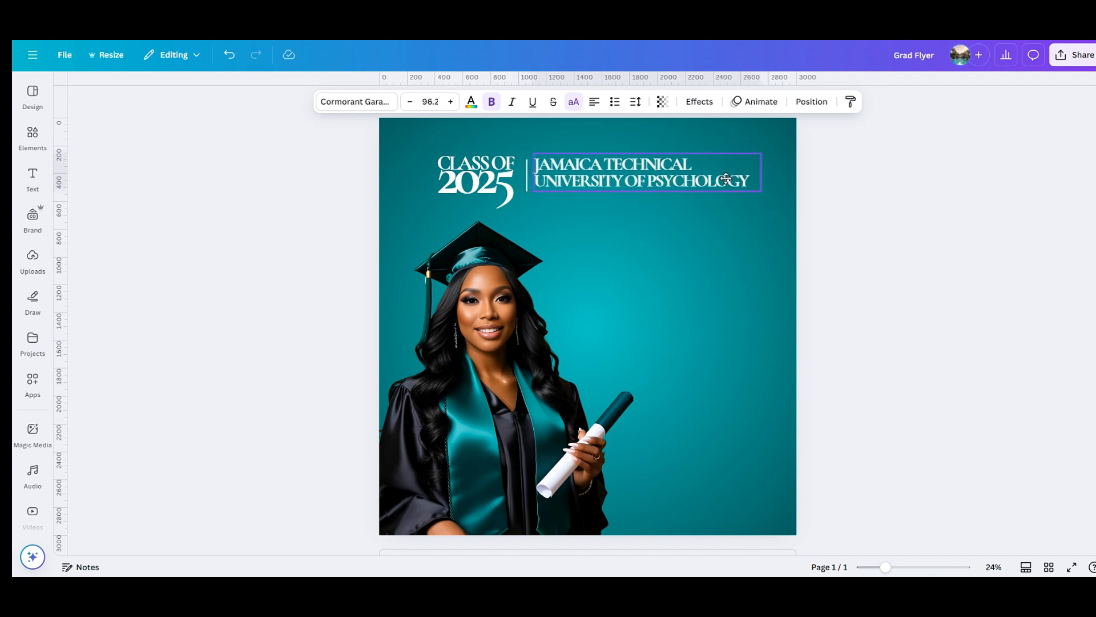
pyautogui.click(719, 279)
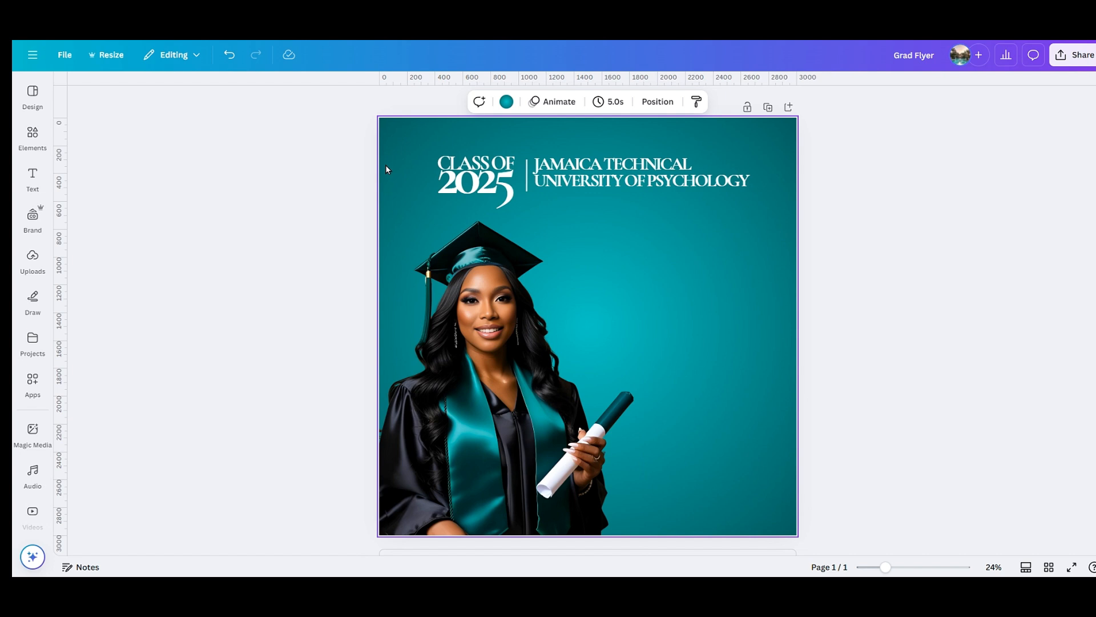
# Group CLASS OF 2025 with the university name and centre the group on the page.
pyautogui.moveTo(385, 165); pyautogui.dragTo(638, 207)
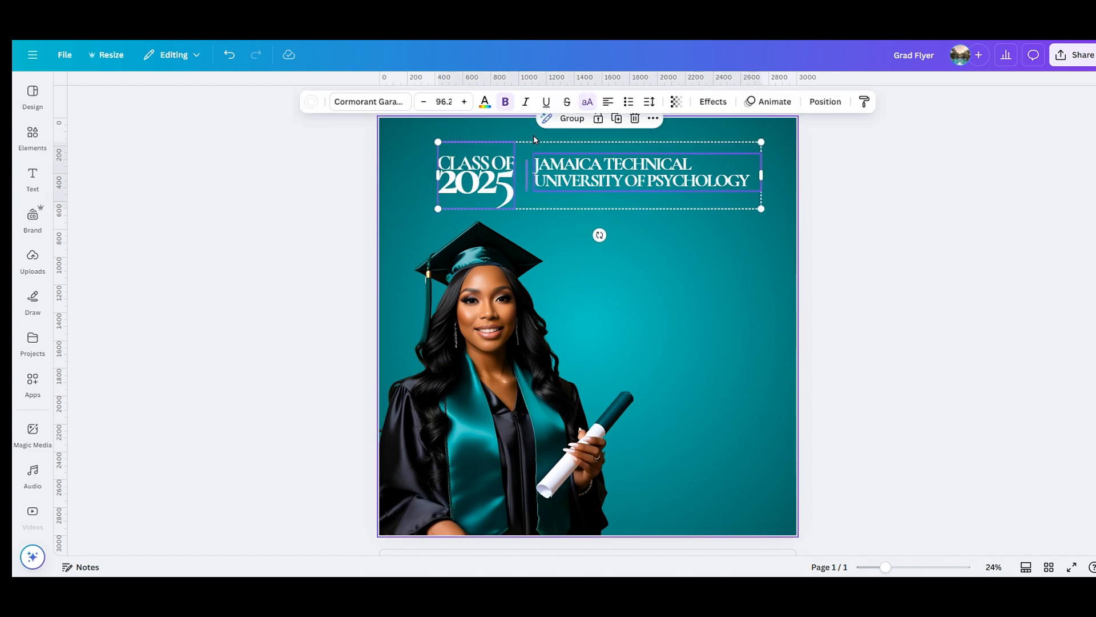
pyautogui.click(562, 120)
pyautogui.click(826, 102)
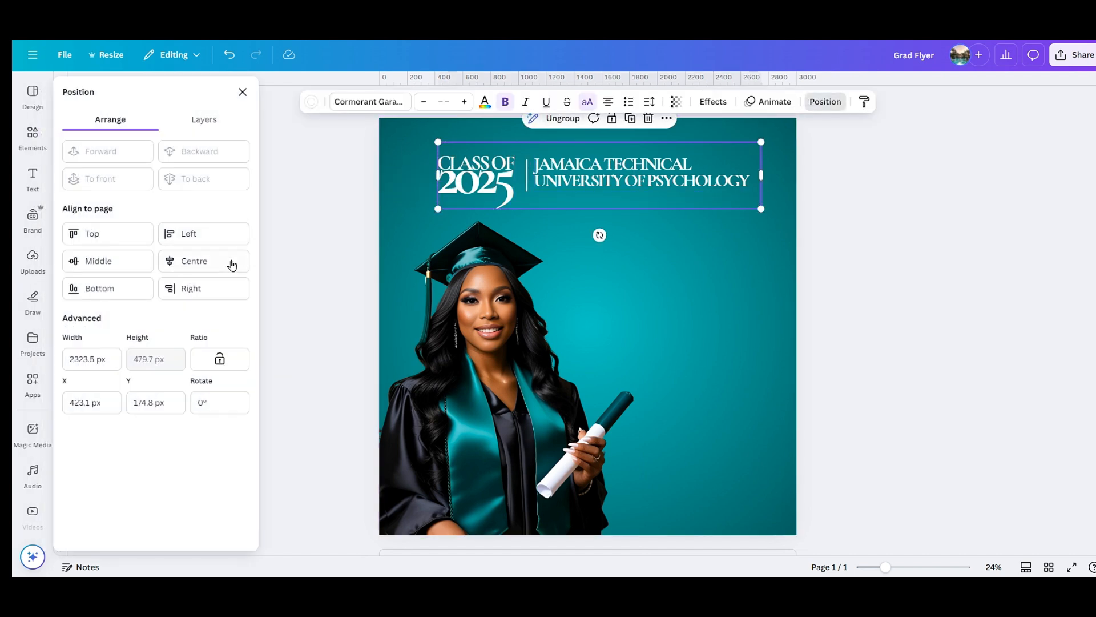
pyautogui.click(231, 264)
pyautogui.click(763, 267)
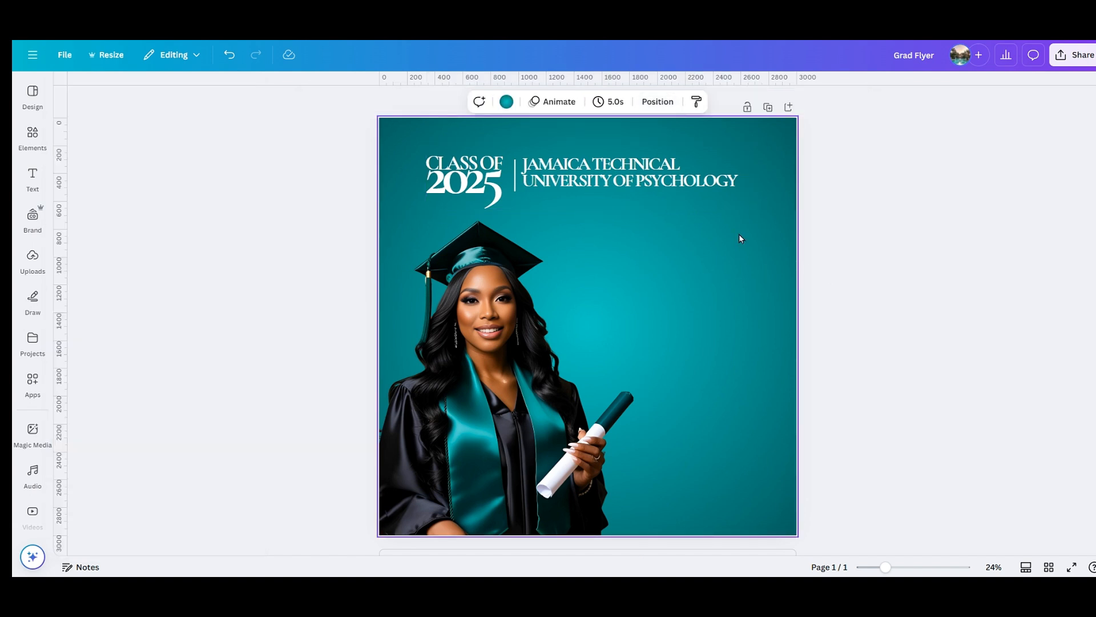
pyautogui.moveTo(660, 183); pyautogui.dragTo(666, 183)
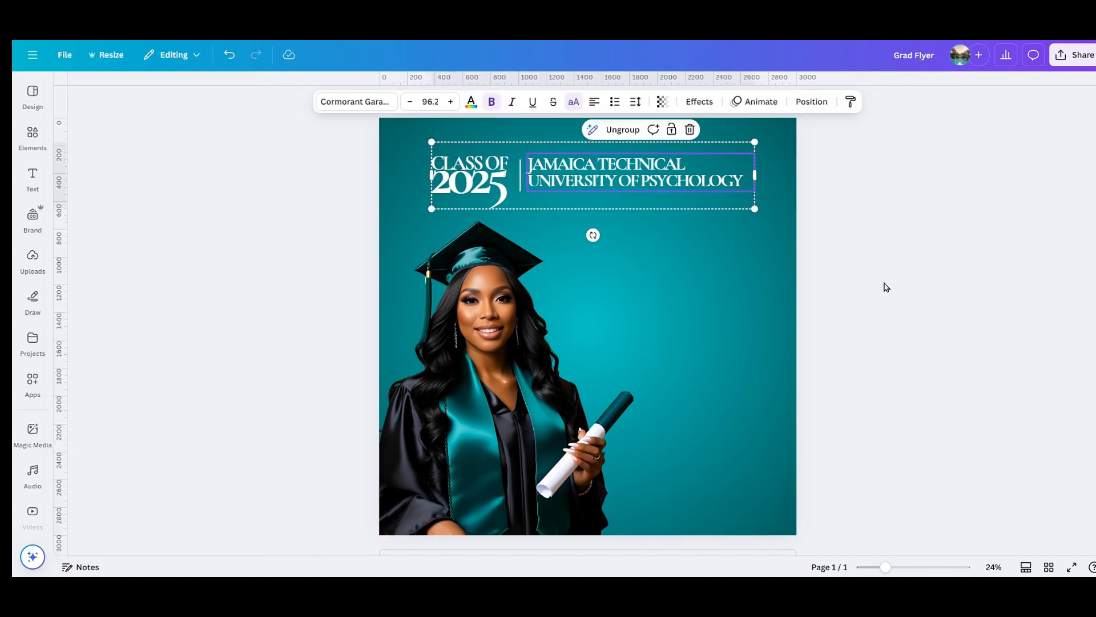
pyautogui.click(886, 288)
pyautogui.click(617, 317)
pyautogui.click(841, 273)
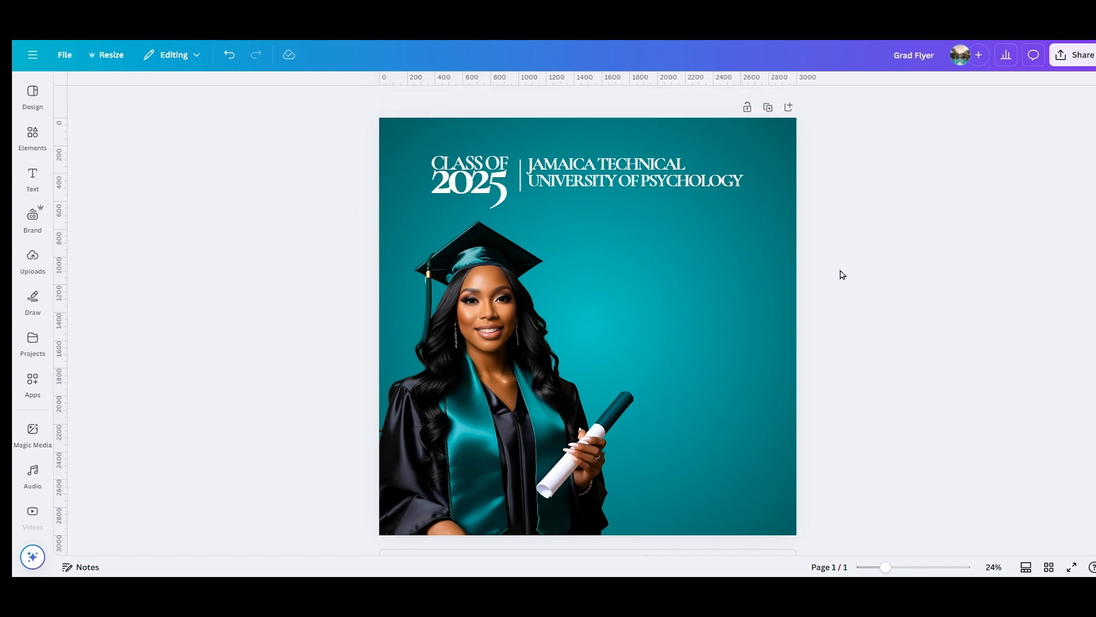
# Search Elements for 'satin' graphics and add the pink satin graphic to the flyer.
pyautogui.click(32, 135)
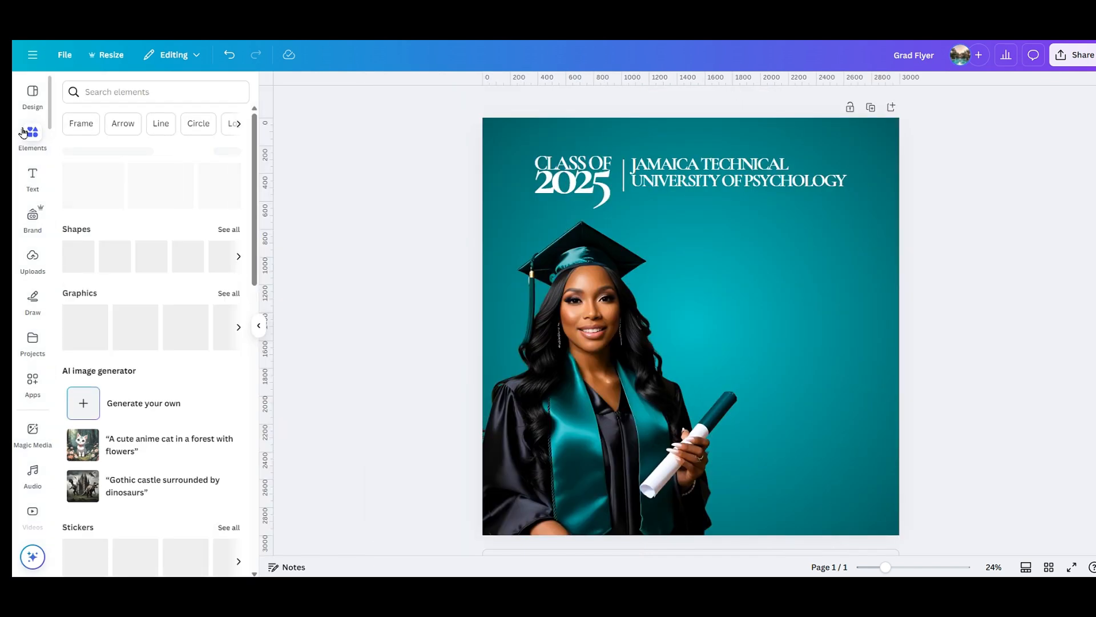
pyautogui.click(124, 93)
pyautogui.write('satin')
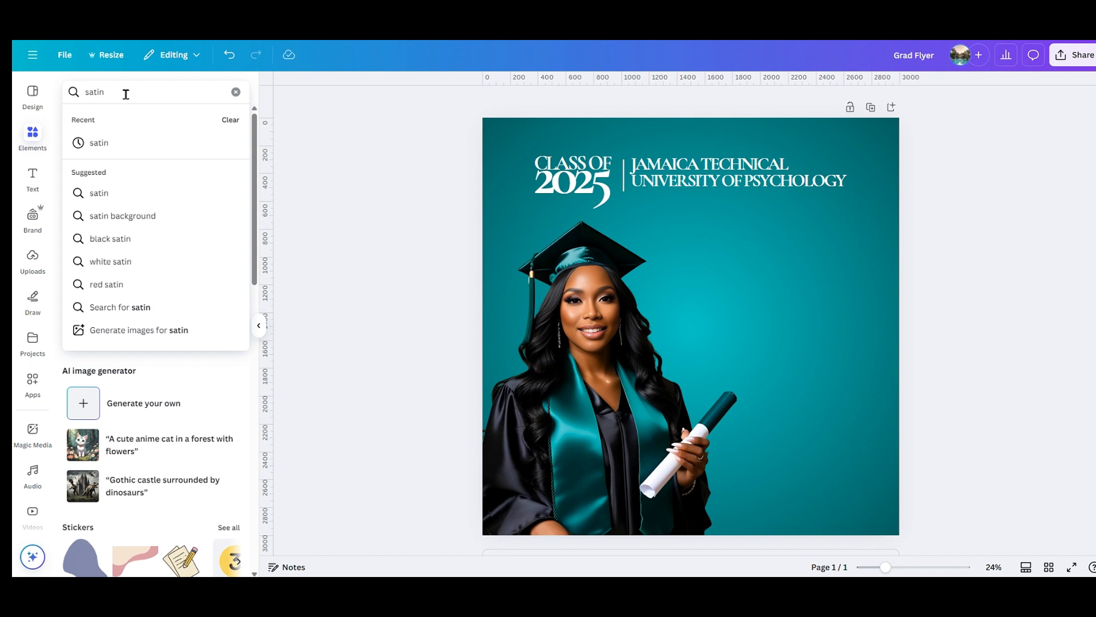
pyautogui.press('Return')
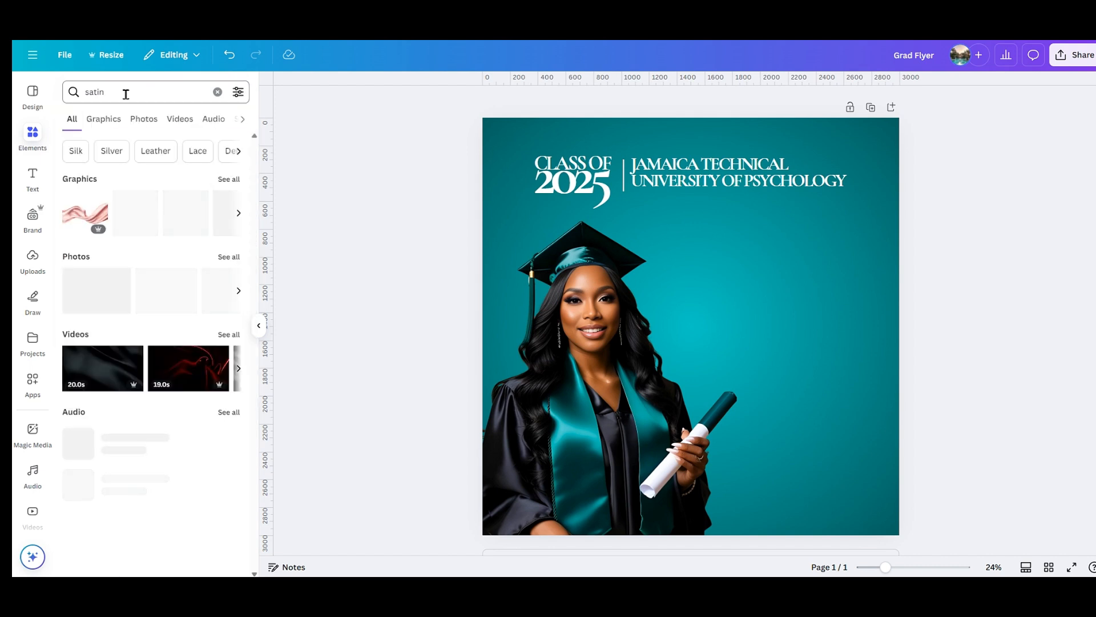
pyautogui.click(112, 119)
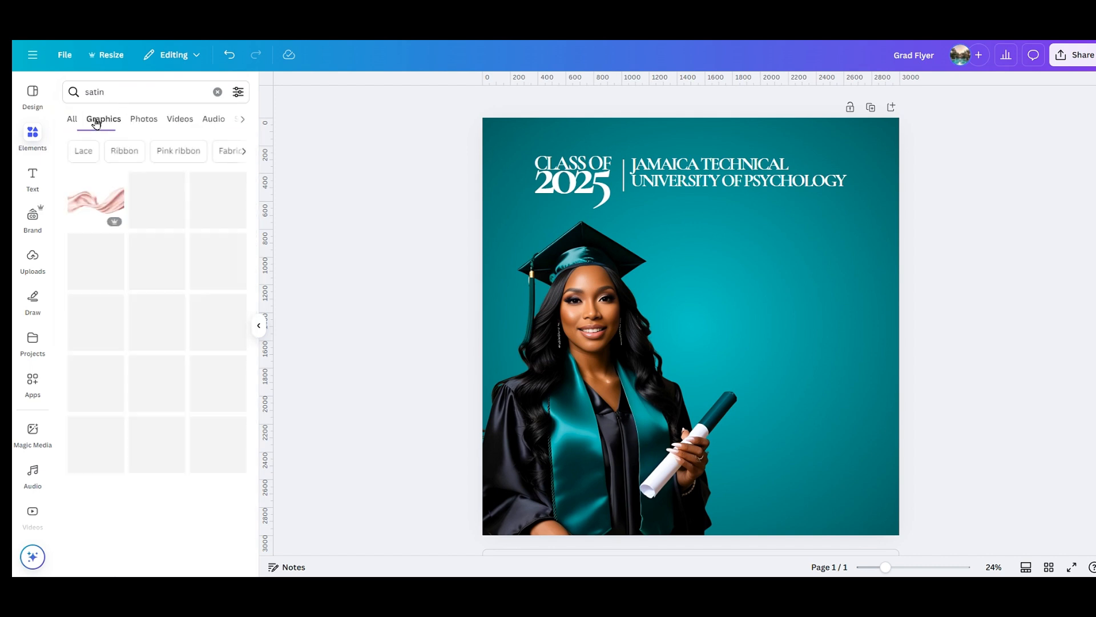
pyautogui.click(80, 208)
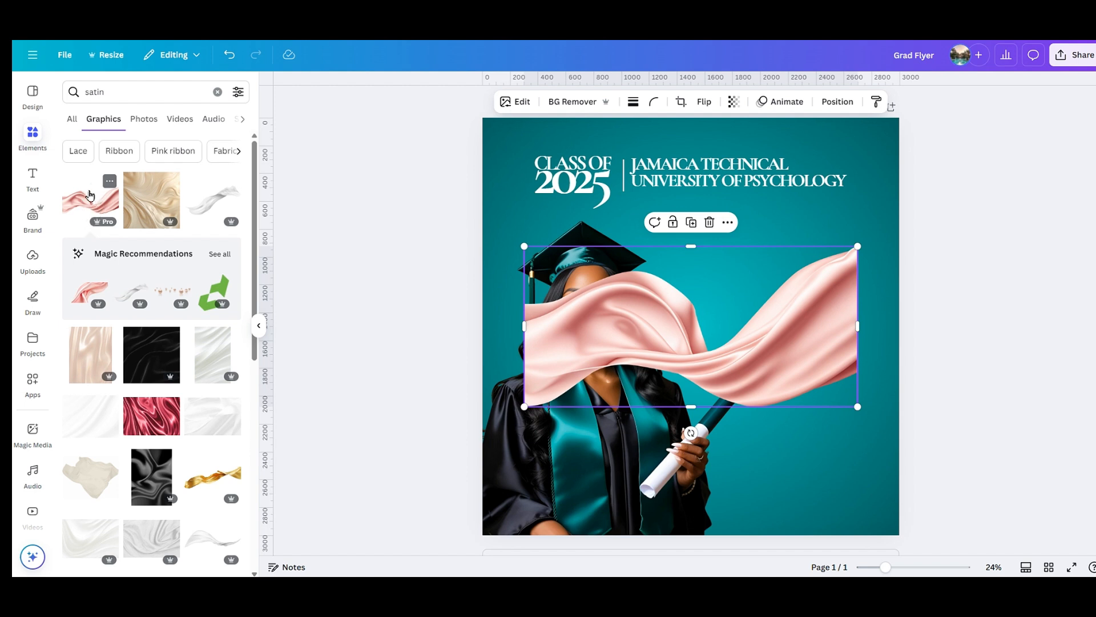
# Try the Free filter on the satin results, then clear it.
pyautogui.click(238, 92)
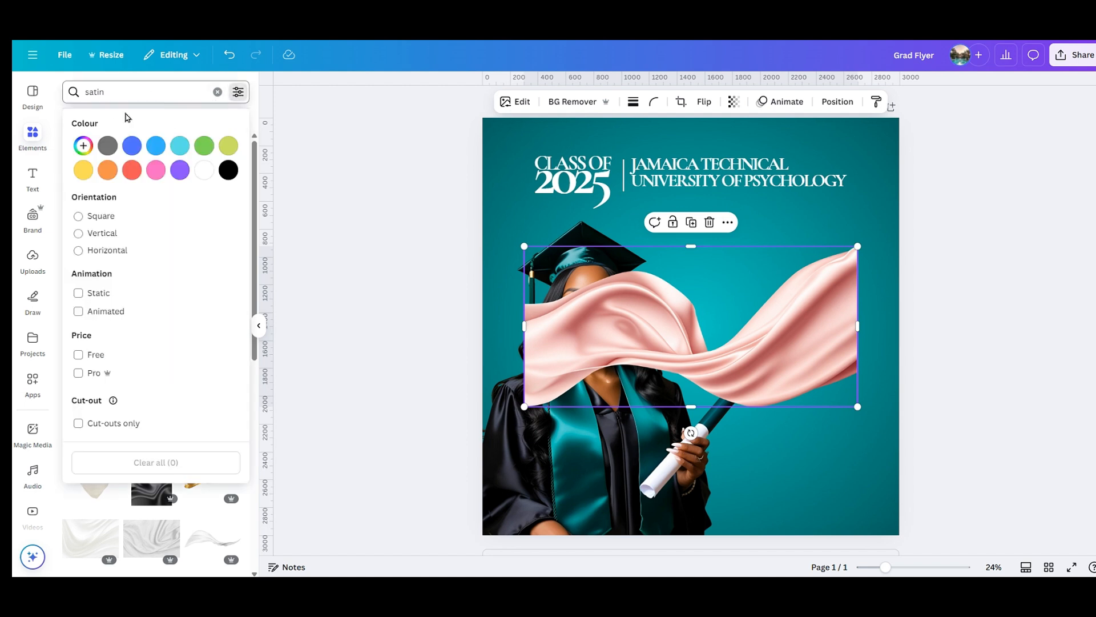
pyautogui.click(104, 360)
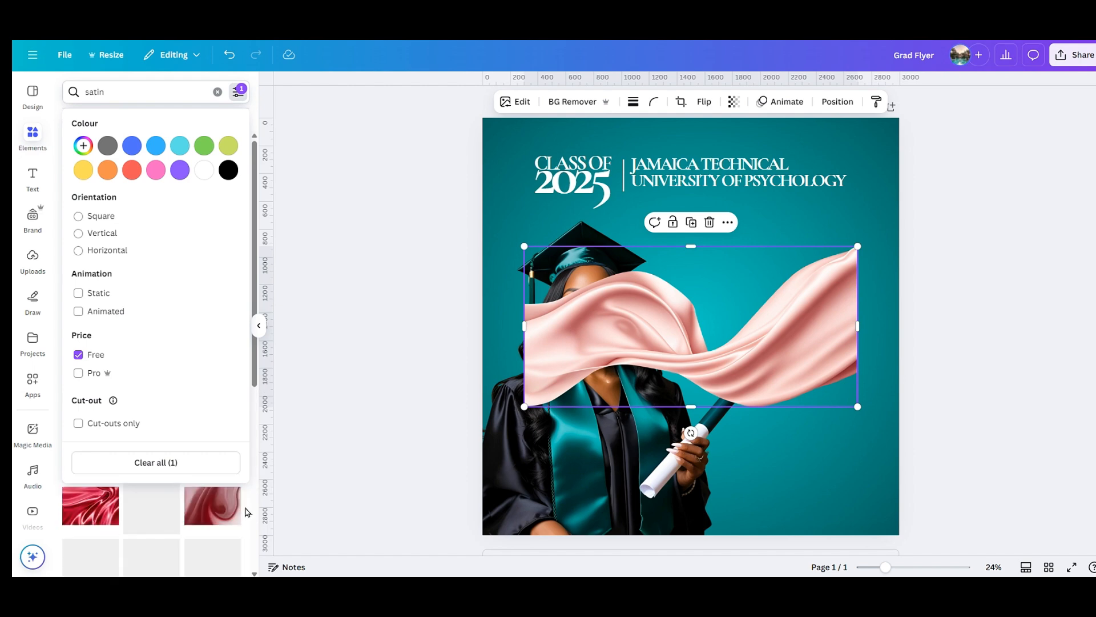
pyautogui.click(232, 477)
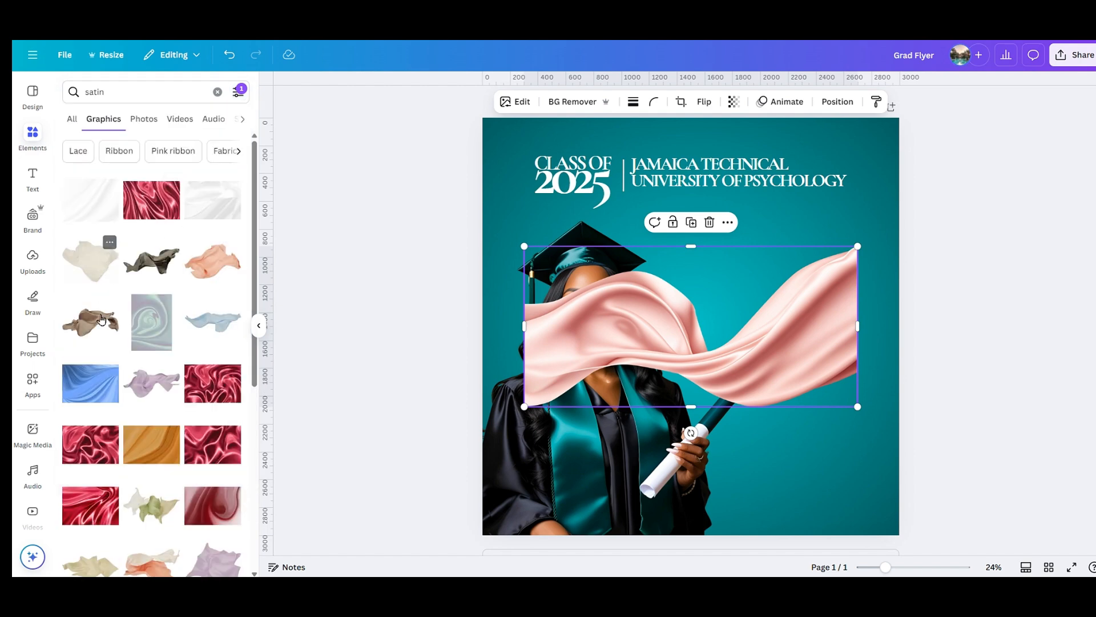
pyautogui.scroll(-6, 171, 309)
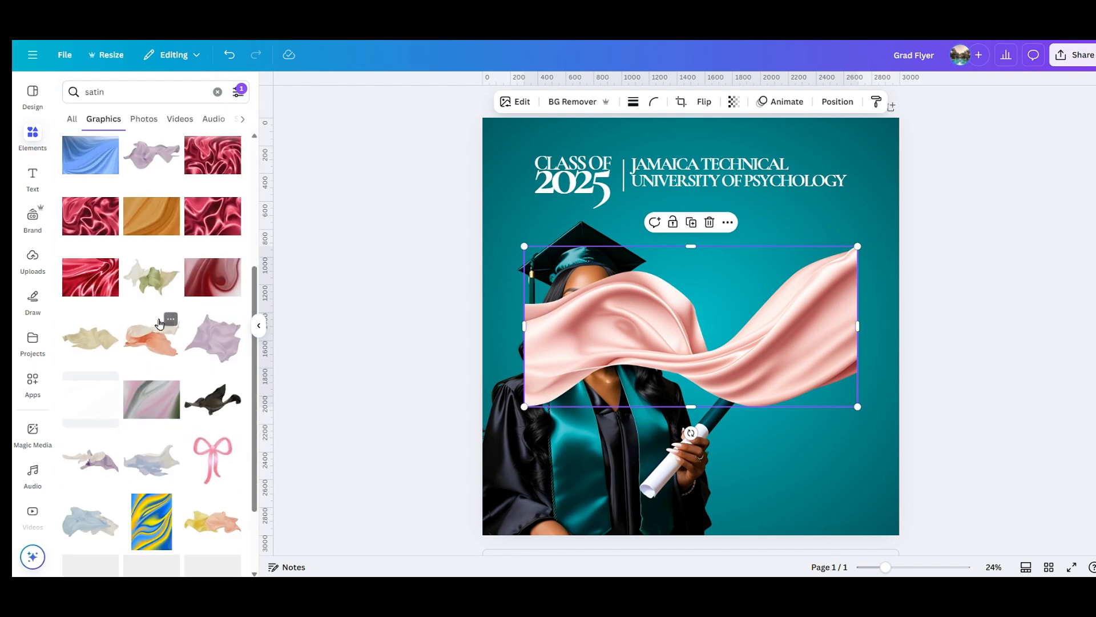
pyautogui.scroll(-4, 175, 420)
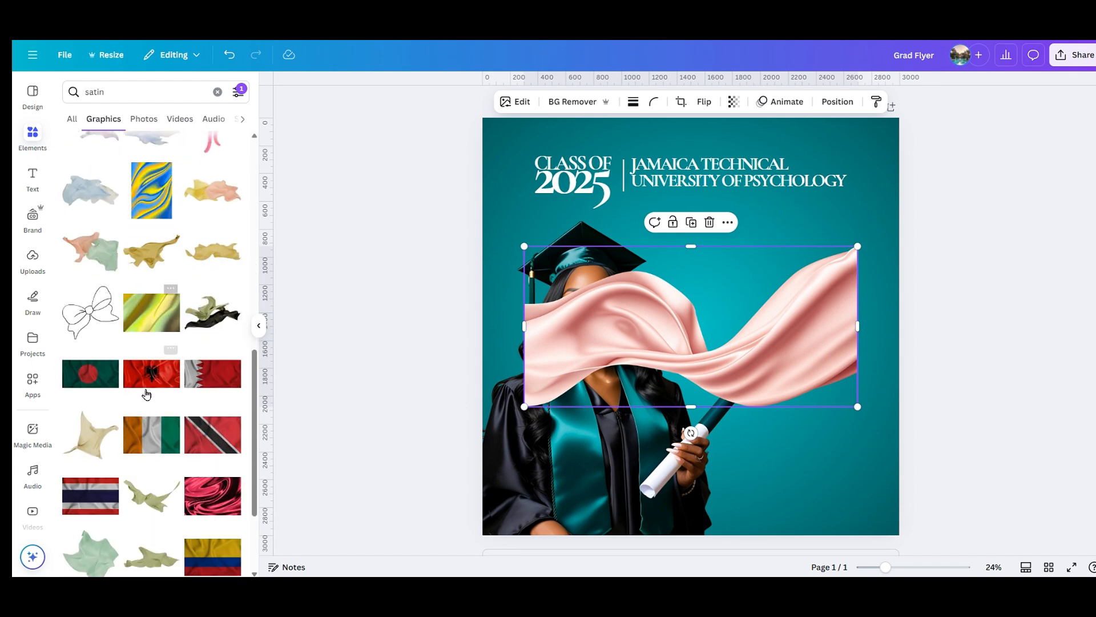
pyautogui.scroll(10, 148, 394)
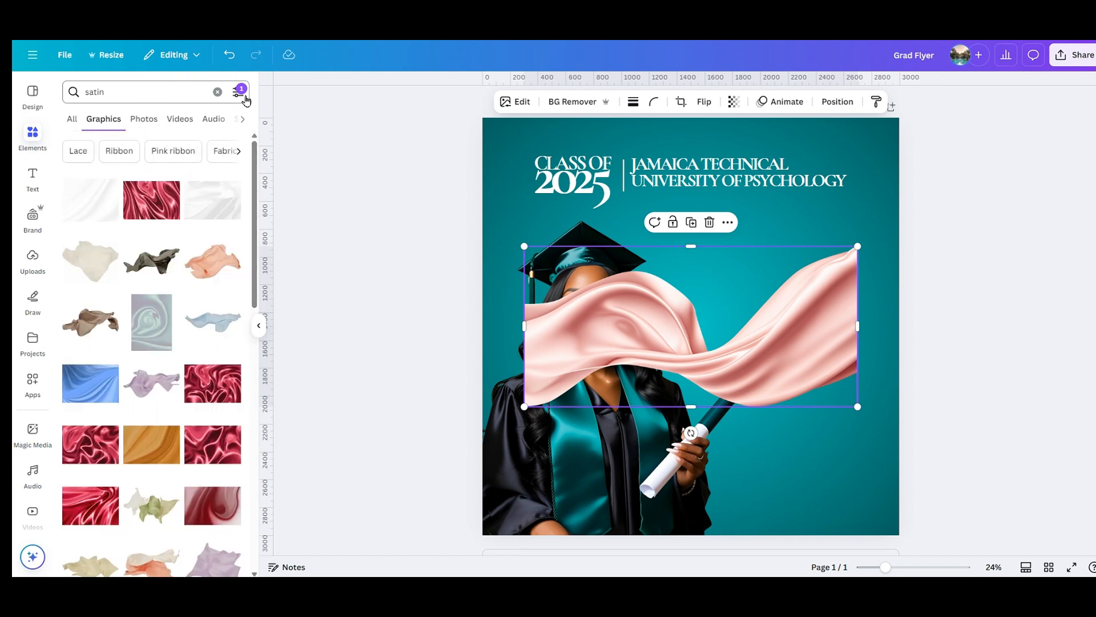
pyautogui.click(238, 92)
pyautogui.click(151, 473)
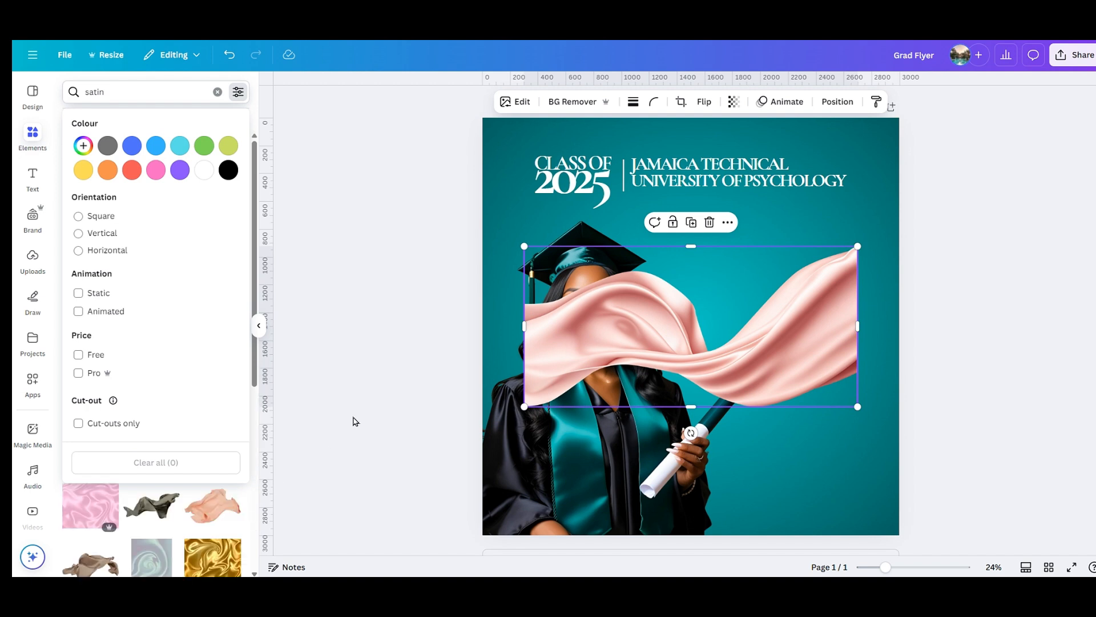
# Move and enlarge the pink satin over the lower part of the graduate.
pyautogui.click(257, 329)
pyautogui.moveTo(705, 309); pyautogui.dragTo(663, 378)
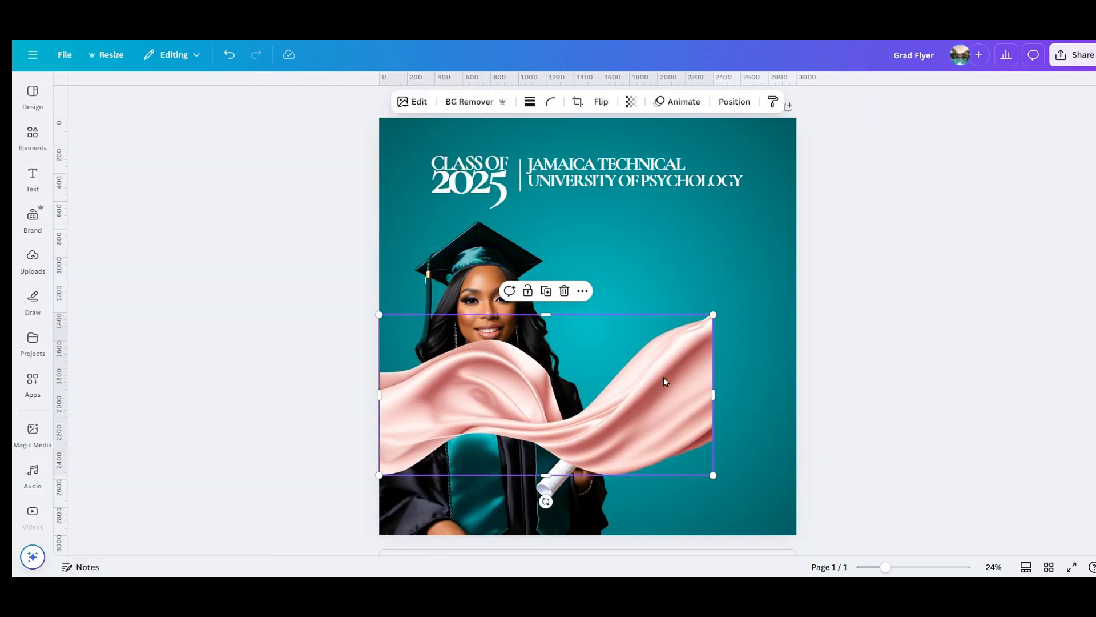
pyautogui.moveTo(718, 321); pyautogui.dragTo(886, 239)
pyautogui.moveTo(762, 378); pyautogui.dragTo(759, 433)
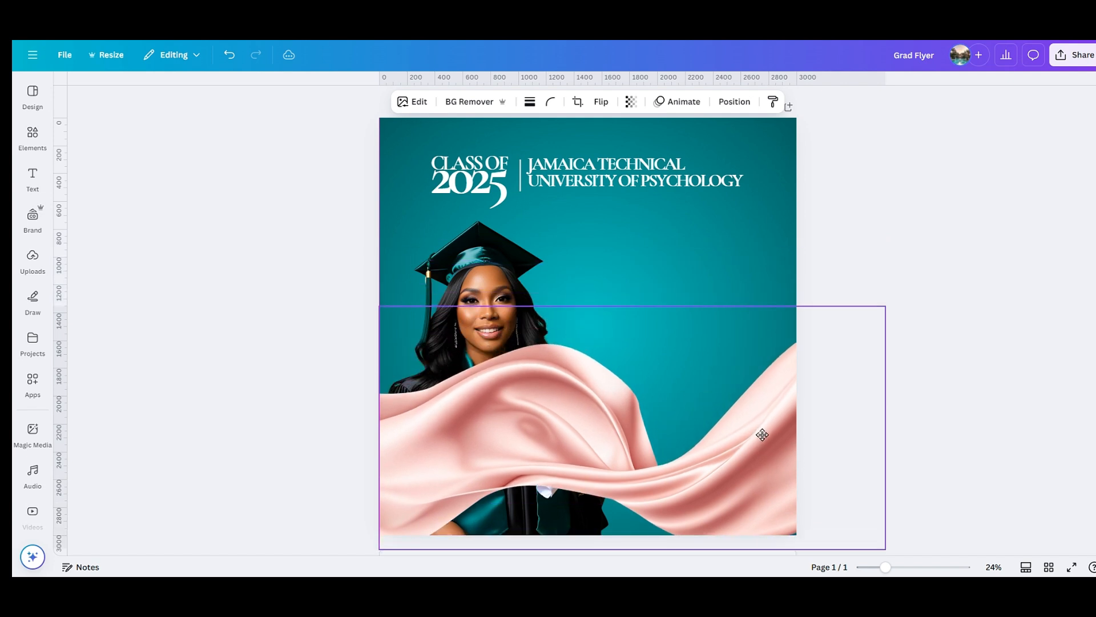
# Move the satin layer behind the graduate photo in the Layers list.
pyautogui.click(735, 106)
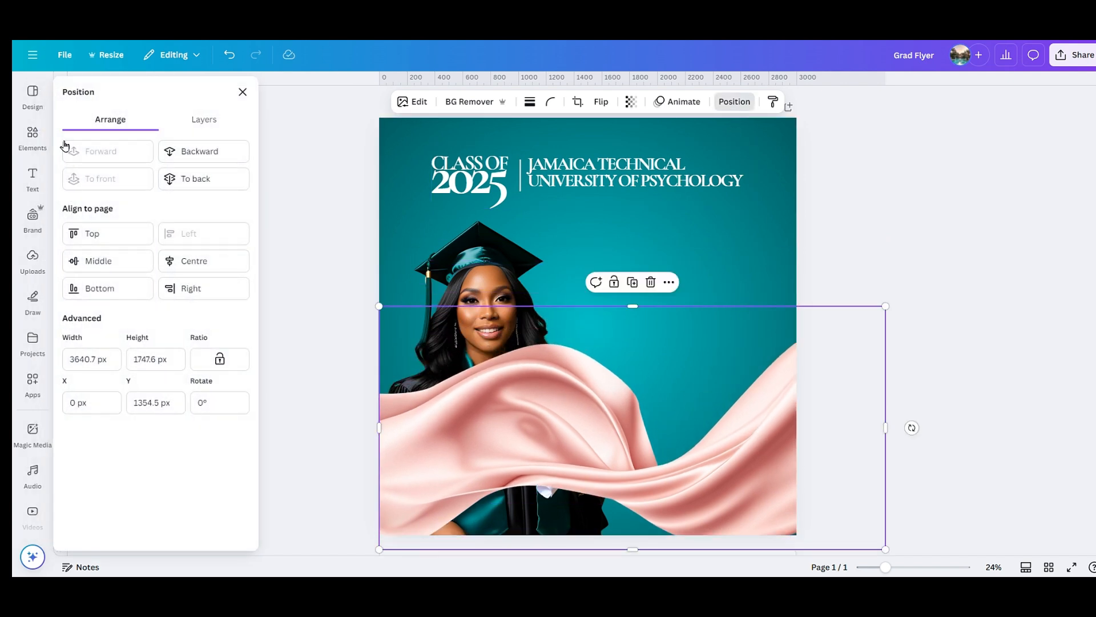
pyautogui.click(215, 131)
pyautogui.moveTo(187, 194); pyautogui.dragTo(177, 274)
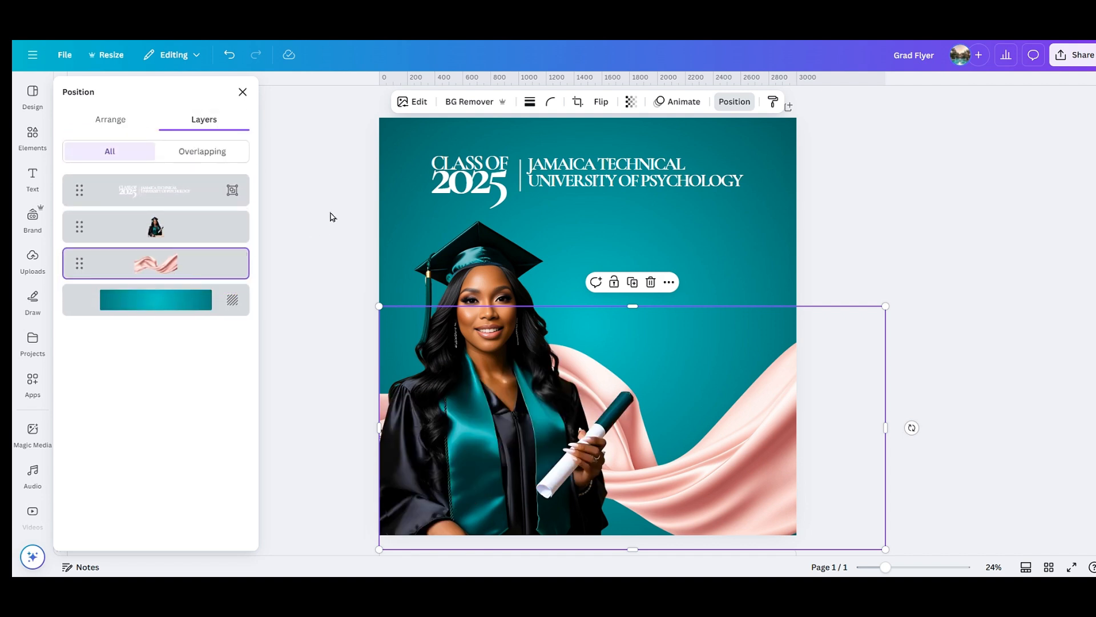
pyautogui.click(243, 92)
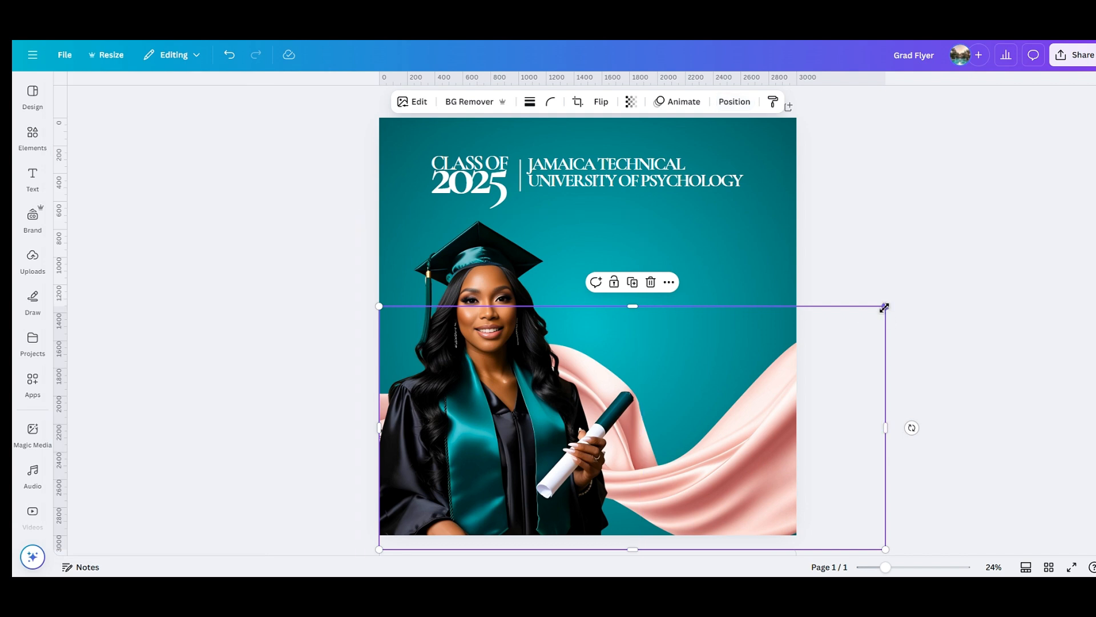
# Enlarge the satin further and shift it left so it billows toward the lower right.
pyautogui.moveTo(889, 309); pyautogui.dragTo(825, 385)
pyautogui.moveTo(941, 322); pyautogui.dragTo(996, 279)
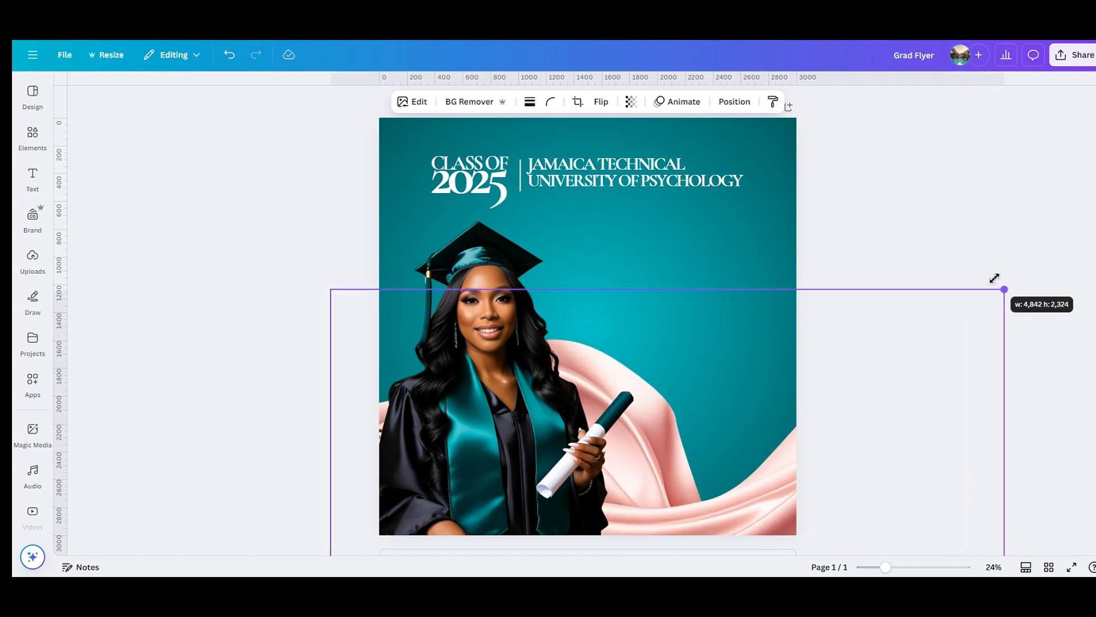
pyautogui.moveTo(869, 391); pyautogui.dragTo(844, 399)
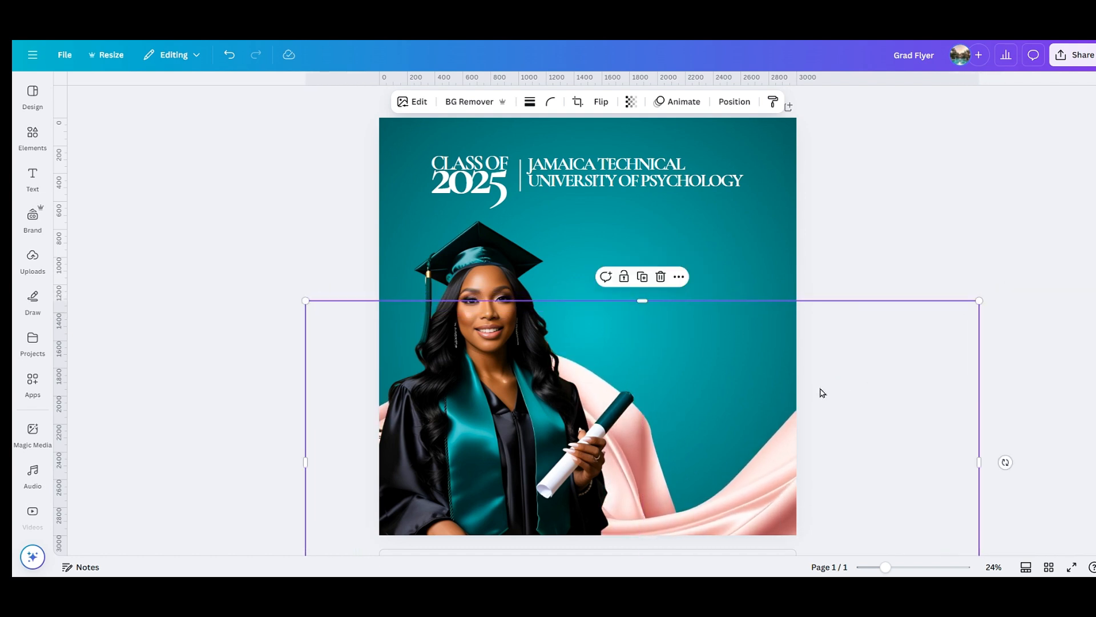
pyautogui.scroll(-1, 823, 392)
pyautogui.moveTo(851, 338); pyautogui.dragTo(823, 343)
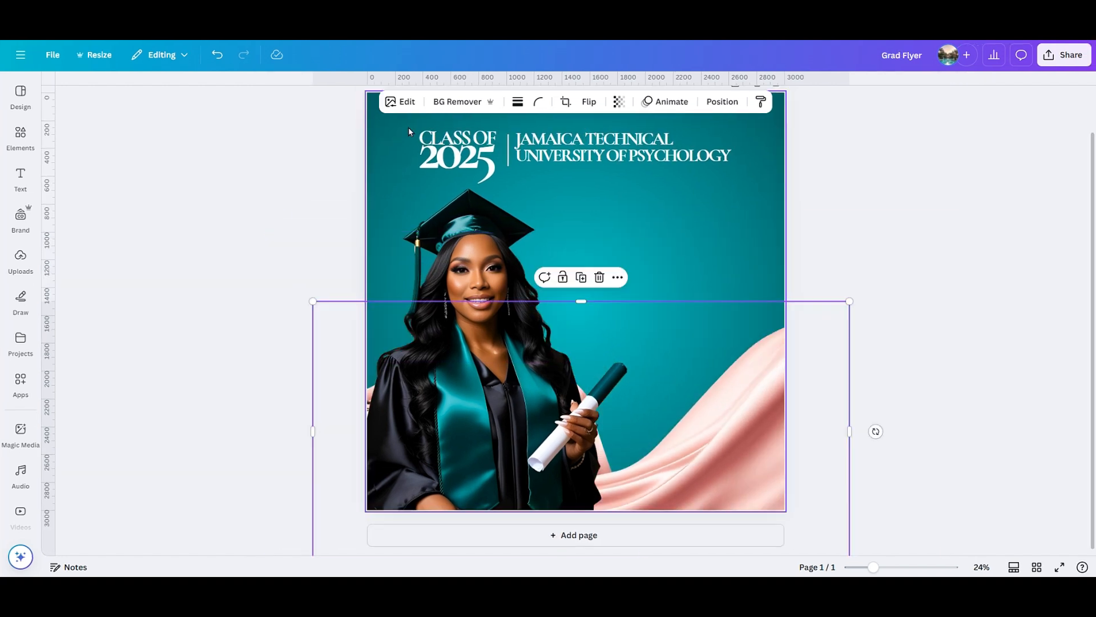
# Apply a whole-image blur to the pink satin fabric, settling on intensity 36.
pyautogui.click(400, 102)
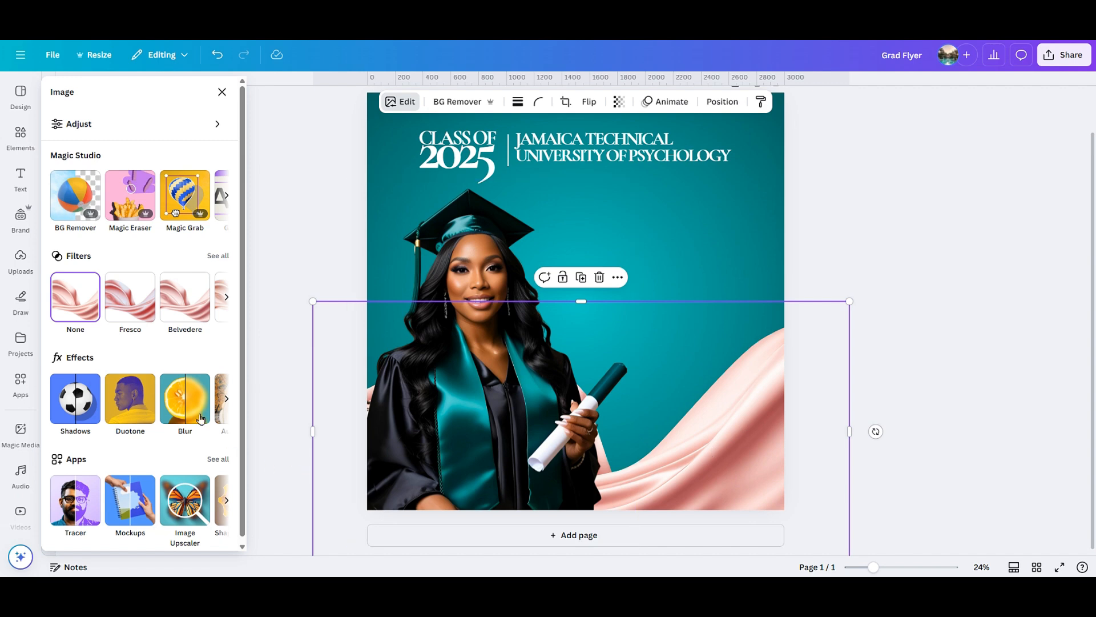
pyautogui.click(185, 398)
pyautogui.click(156, 136)
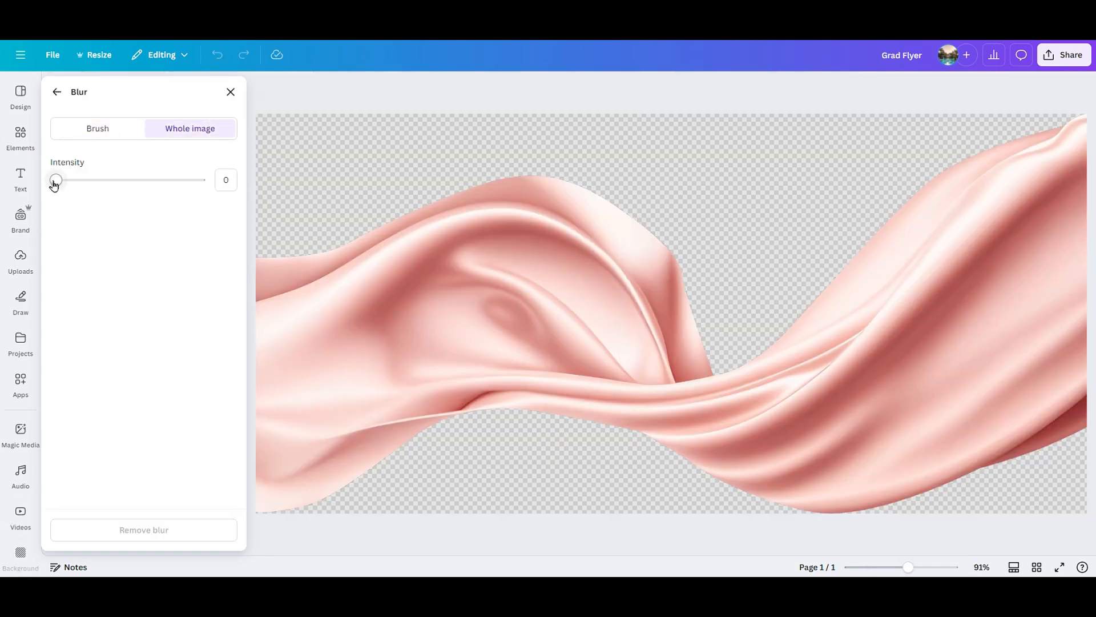
pyautogui.moveTo(56, 181); pyautogui.dragTo(113, 181)
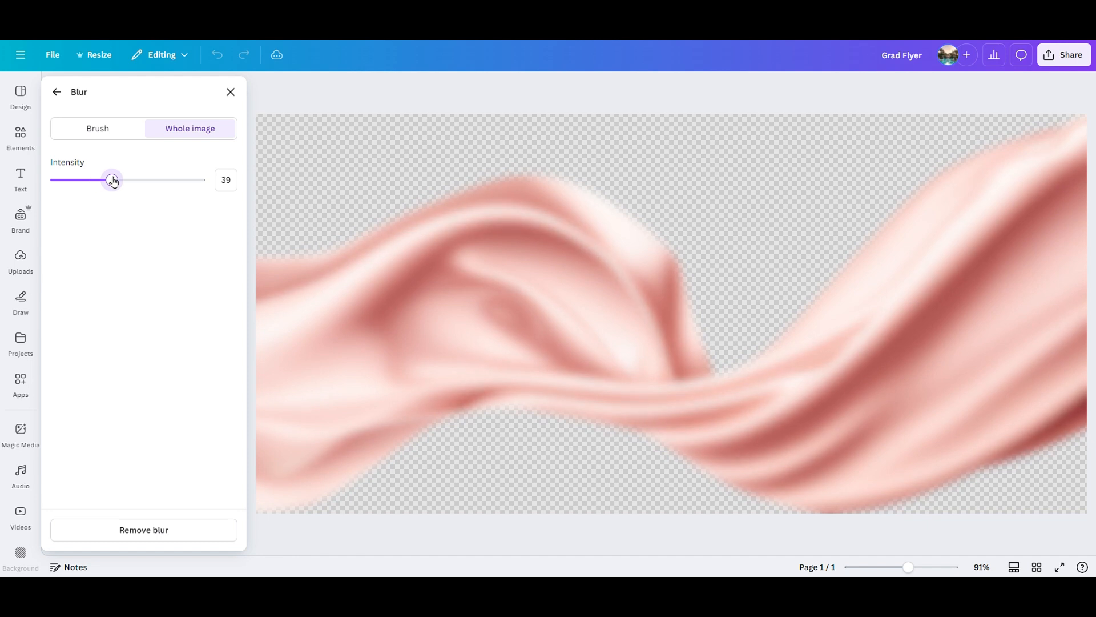
pyautogui.click(230, 92)
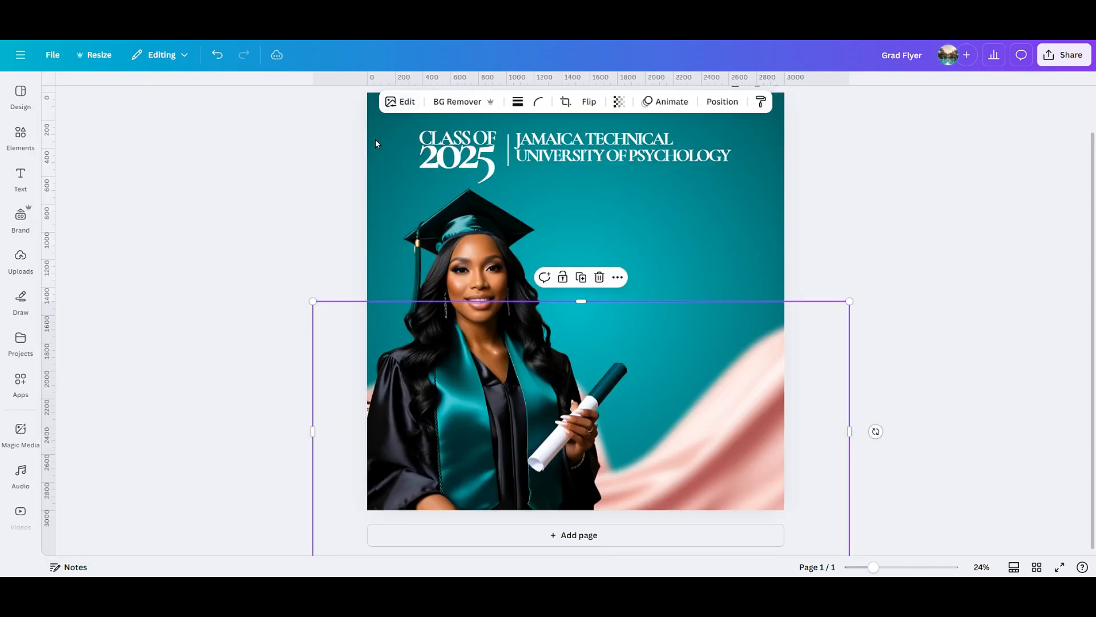
pyautogui.click(402, 104)
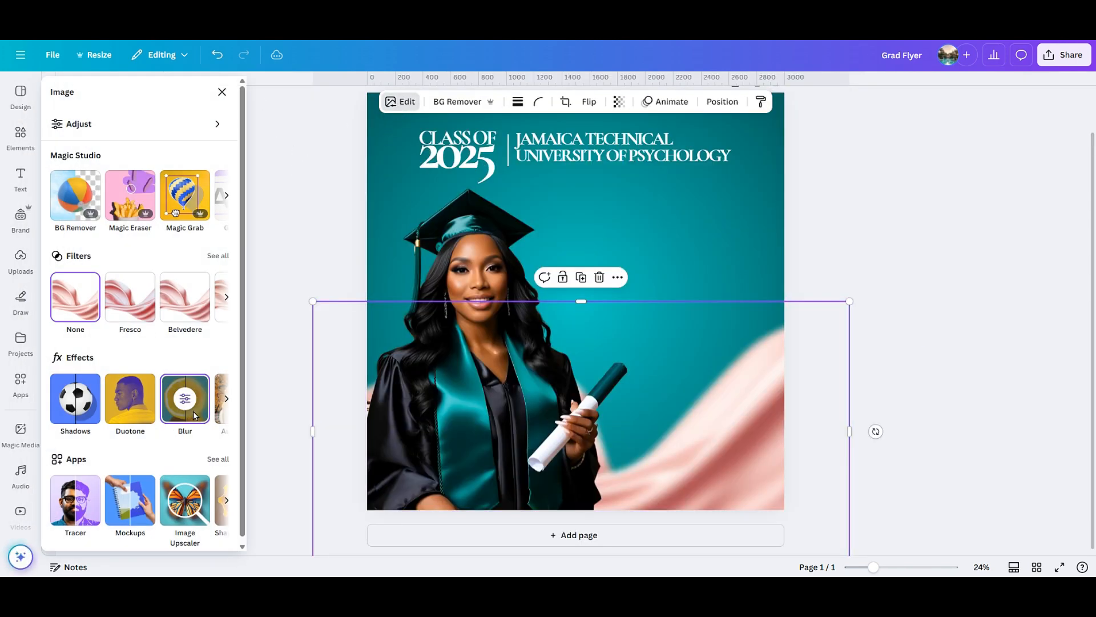
pyautogui.click(185, 400)
pyautogui.moveTo(114, 182); pyautogui.dragTo(109, 182)
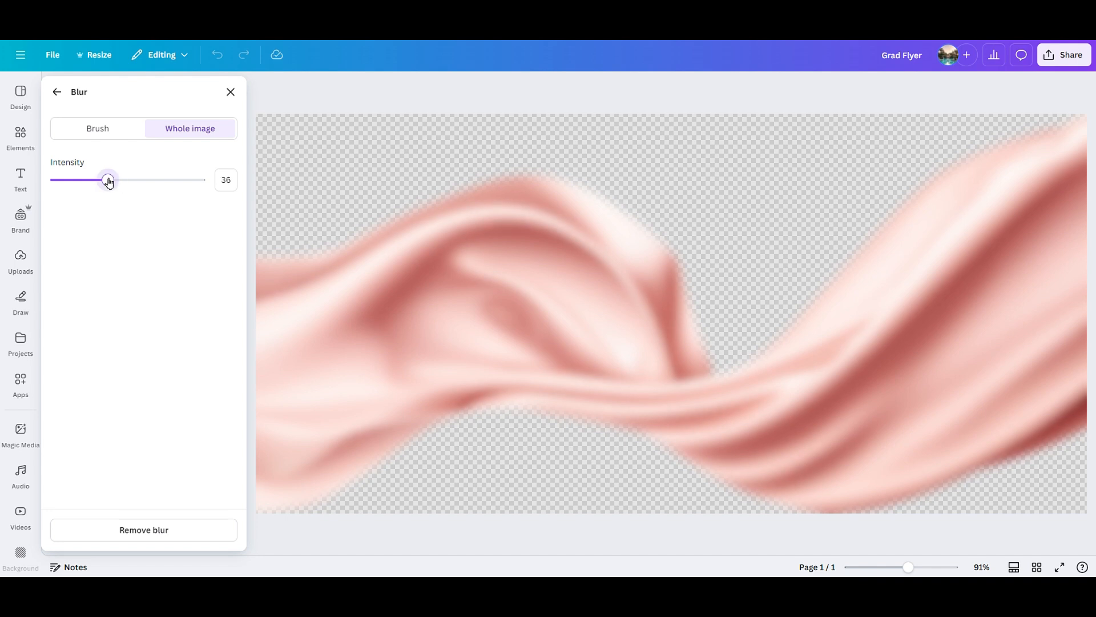
pyautogui.click(231, 92)
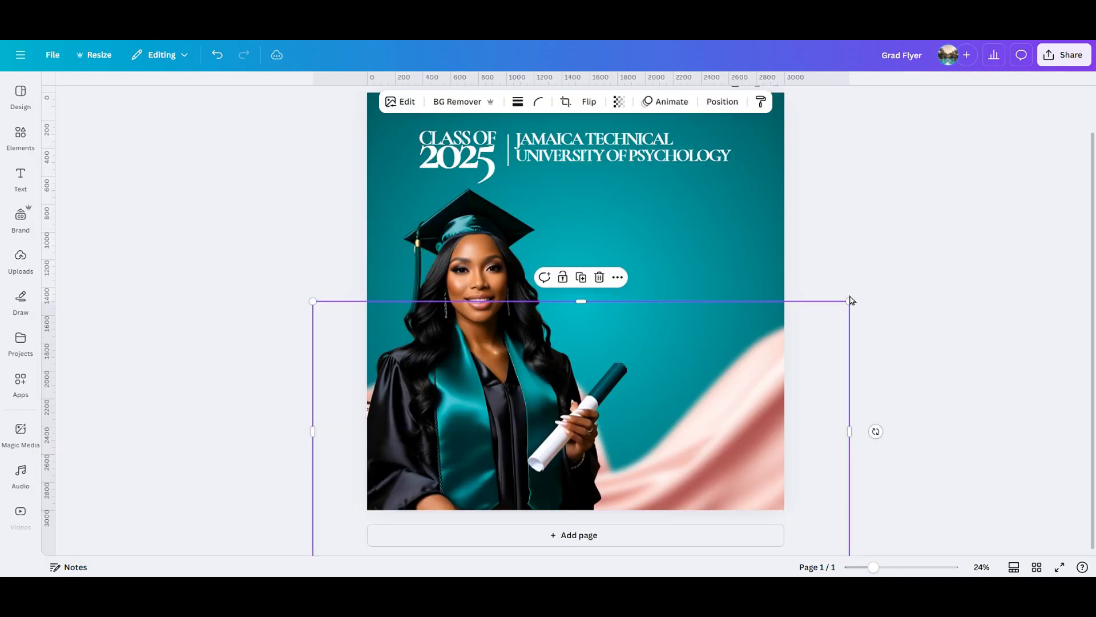
# Move the fabric slightly higher and shift the graduate photo a little left.
pyautogui.click(891, 301)
pyautogui.moveTo(782, 379); pyautogui.dragTo(787, 367)
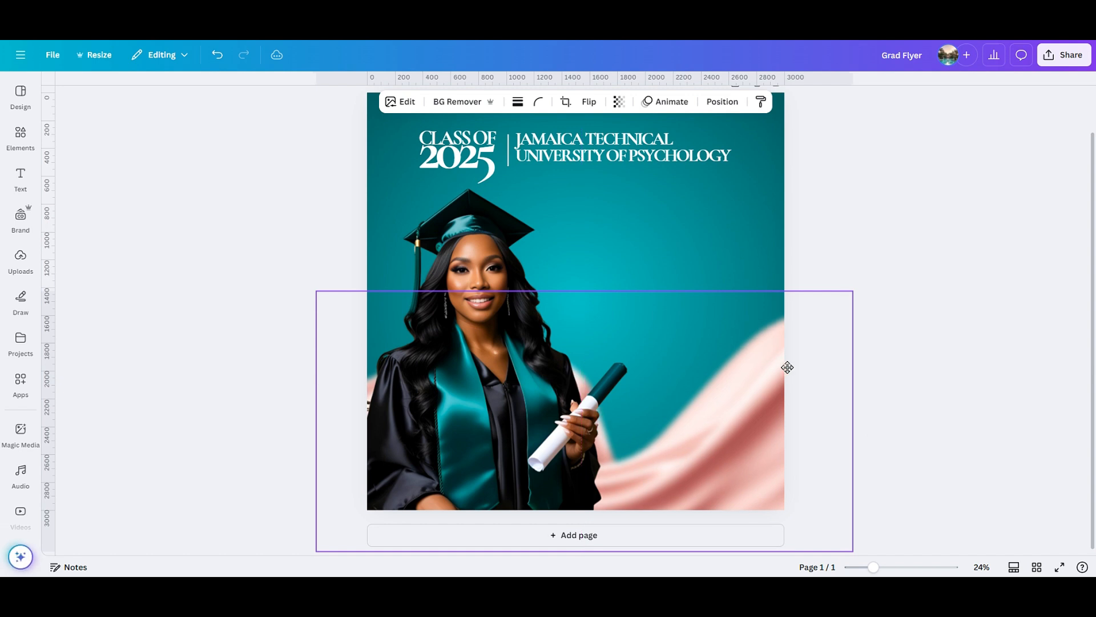
pyautogui.moveTo(508, 328); pyautogui.dragTo(498, 327)
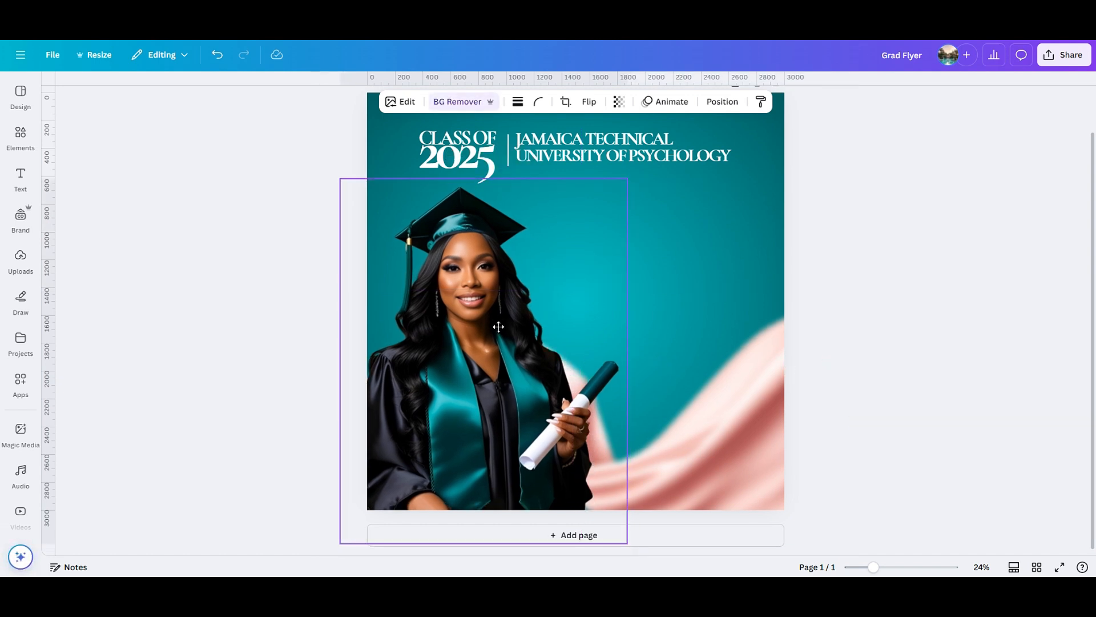
pyautogui.click(869, 318)
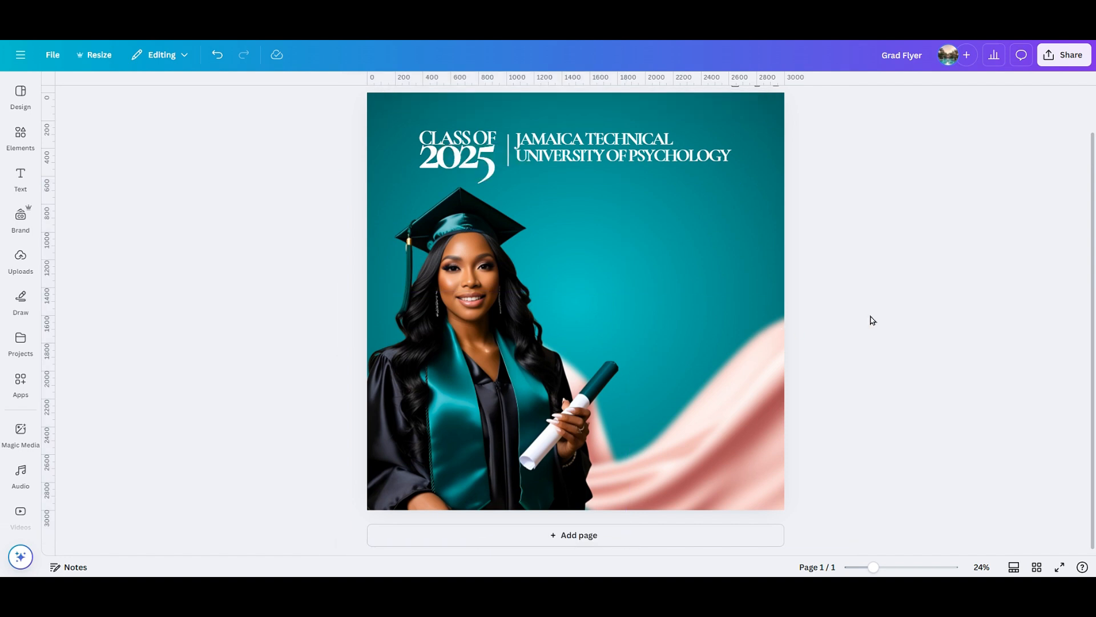
pyautogui.click(454, 258)
# Duplicate the graduate photo and apply the Mono 'Noir' filter to the copy.
pyautogui.click(484, 155)
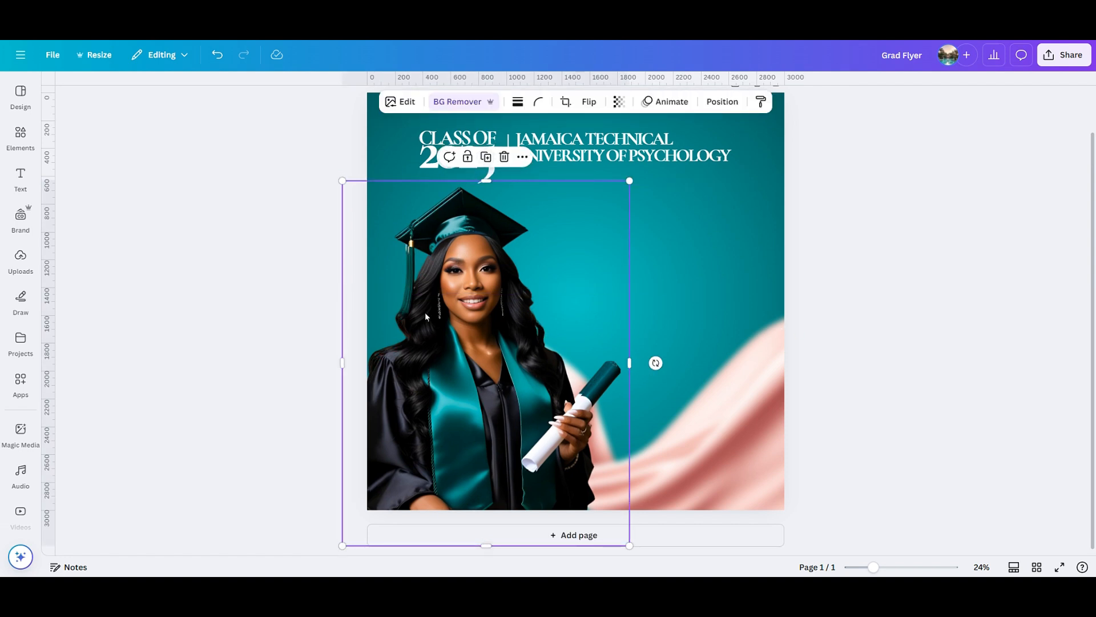
pyautogui.click(405, 102)
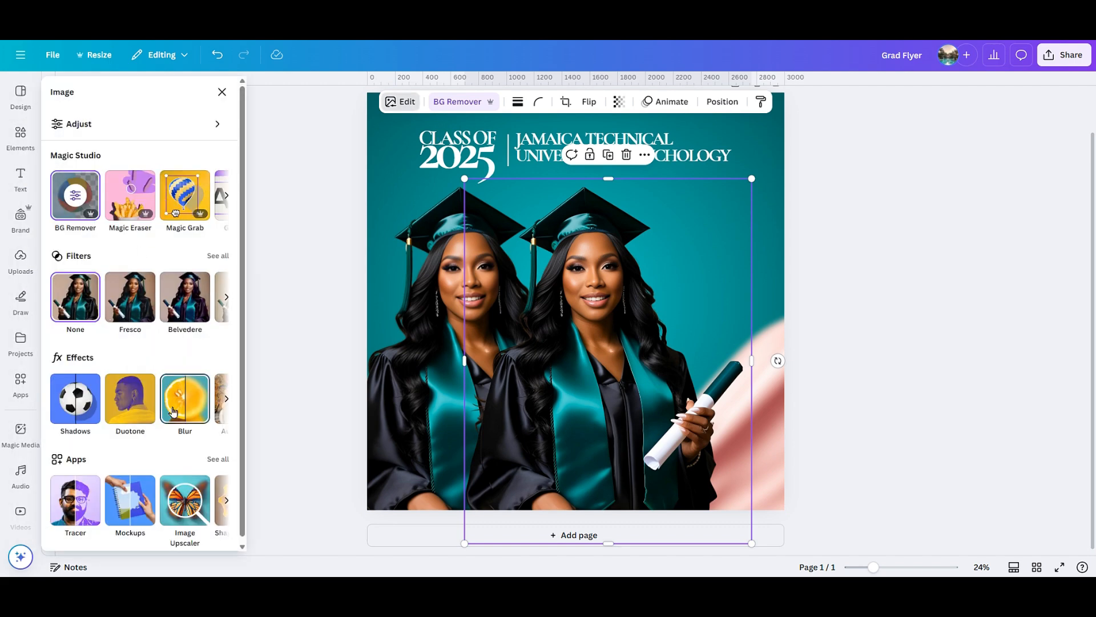
pyautogui.click(218, 256)
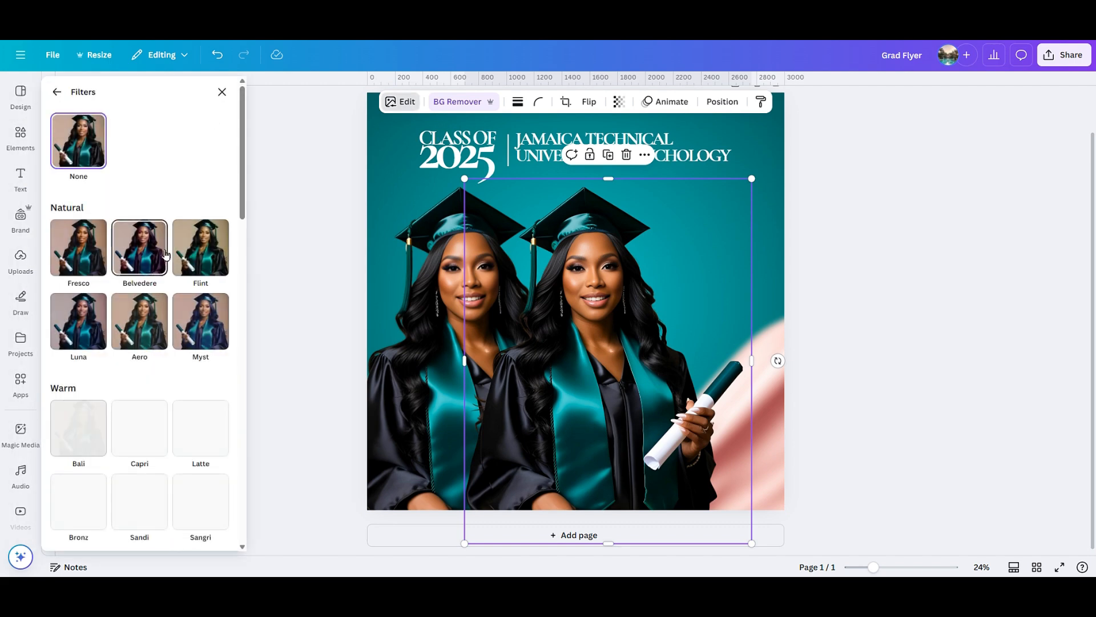
pyautogui.scroll(-6, 152, 359)
pyautogui.scroll(-3, 152, 358)
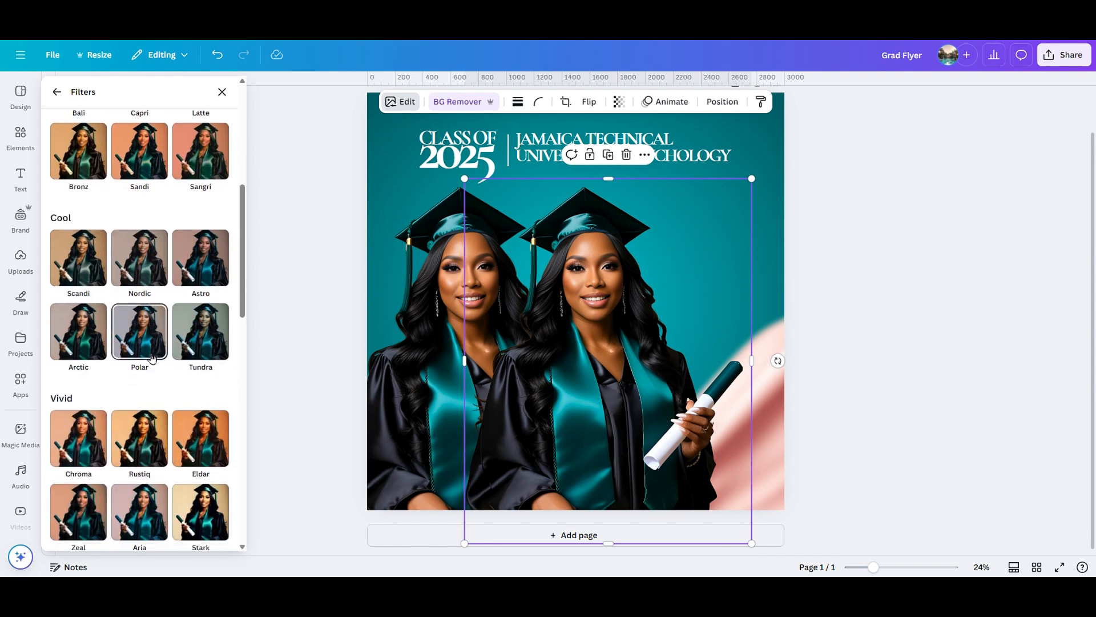
pyautogui.scroll(-9, 151, 380)
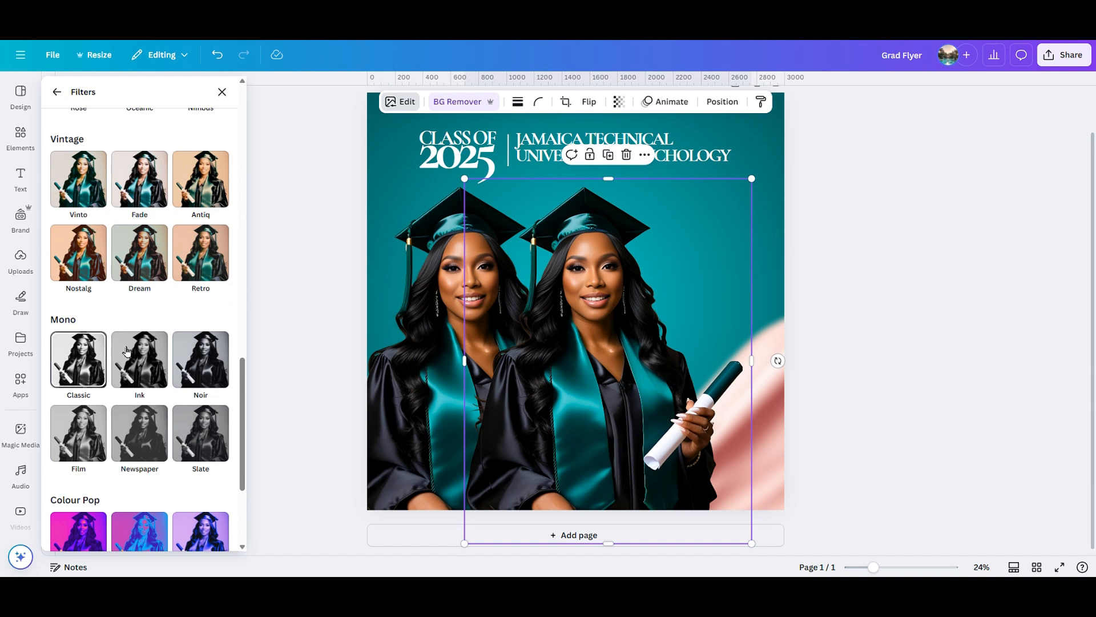
pyautogui.click(208, 365)
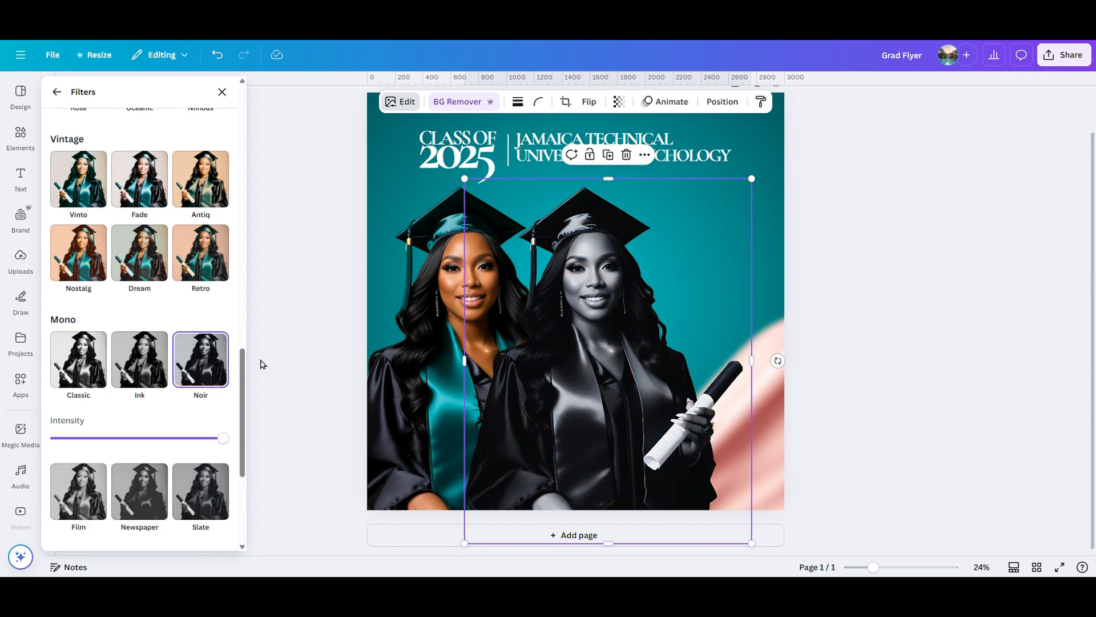
pyautogui.click(300, 328)
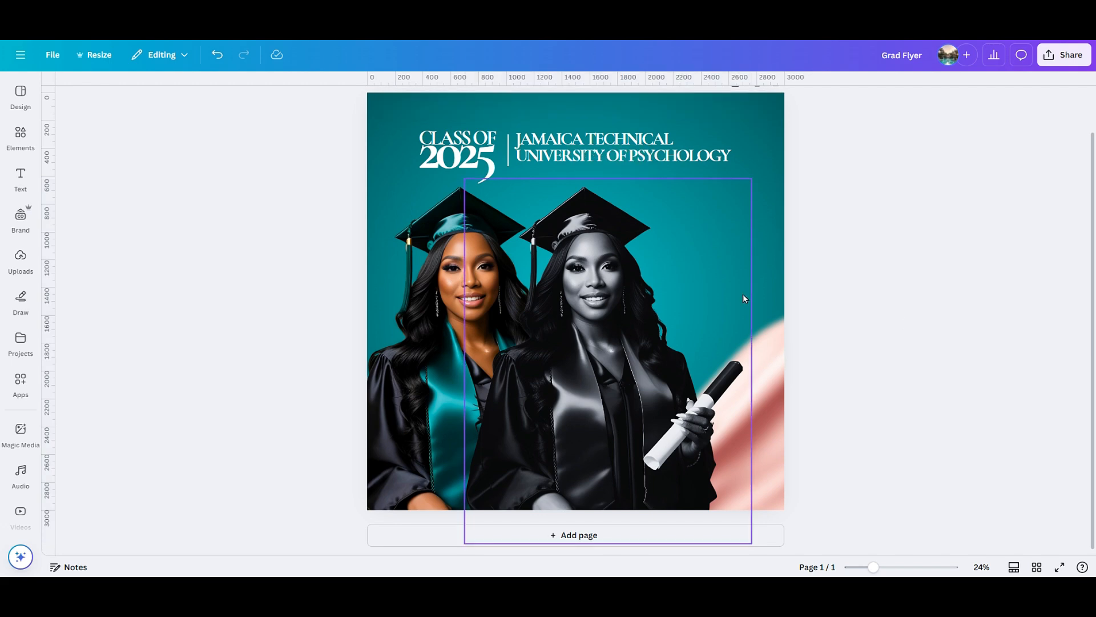
# Enlarge the black-and-white copy toward the top right and send it to the back.
pyautogui.moveTo(754, 178); pyautogui.dragTo(821, 56)
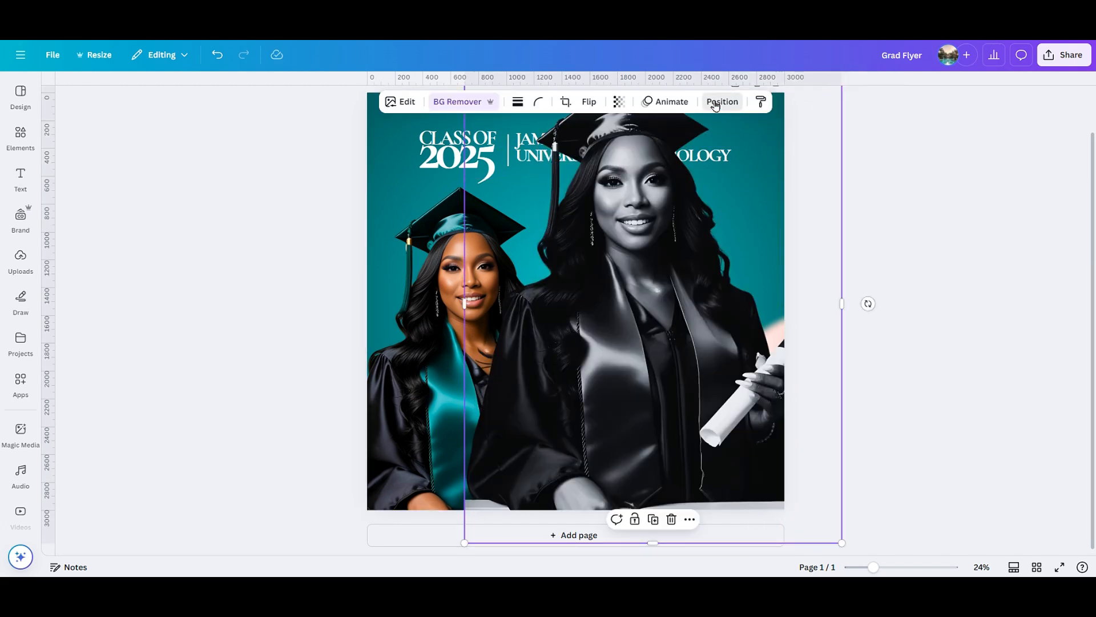
pyautogui.click(715, 105)
pyautogui.moveTo(186, 204); pyautogui.dragTo(179, 325)
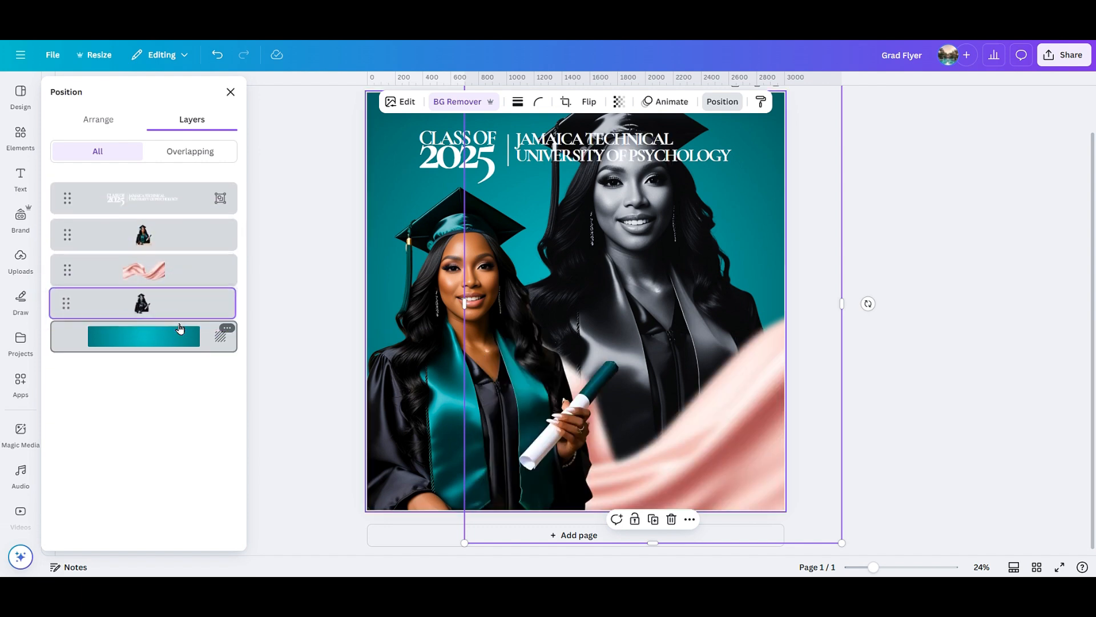
pyautogui.click(114, 127)
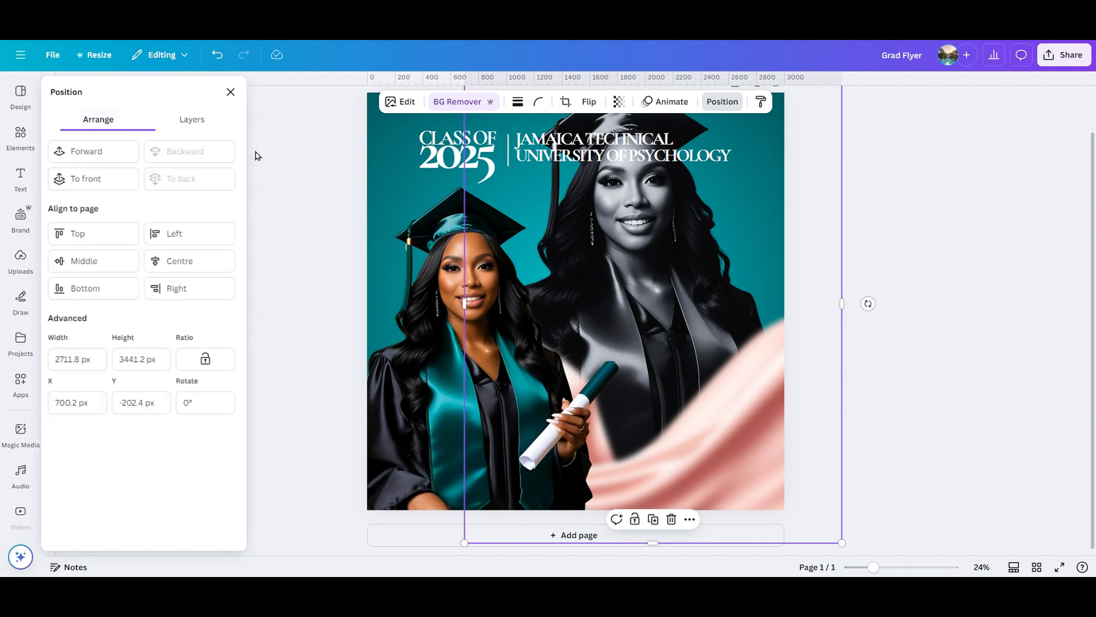
pyautogui.click(217, 55)
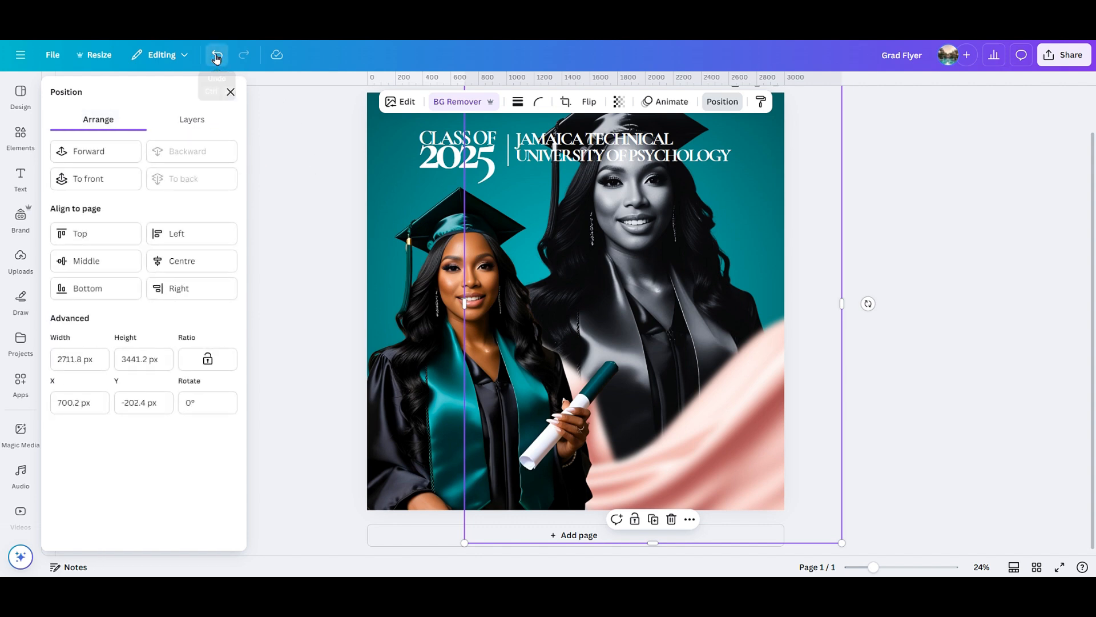
pyautogui.click(206, 180)
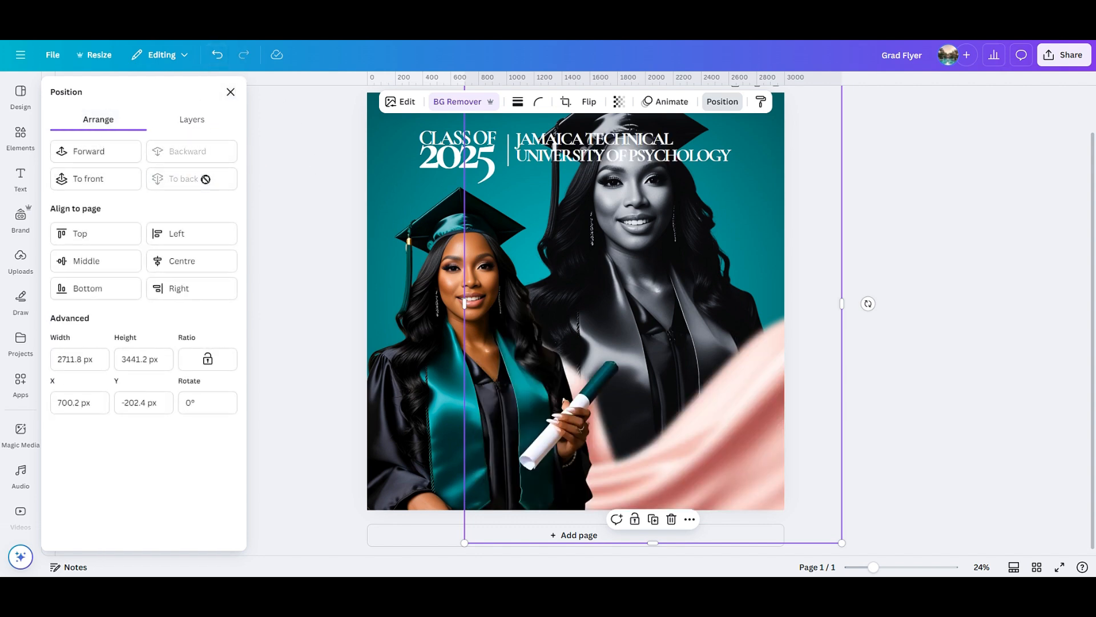
pyautogui.click(209, 121)
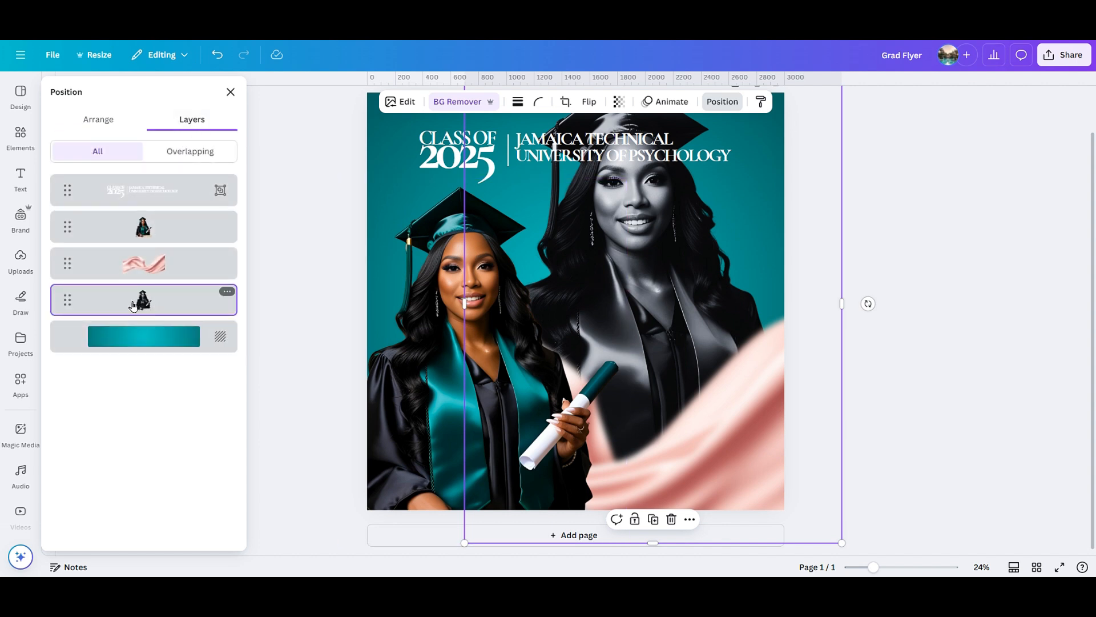
pyautogui.click(354, 219)
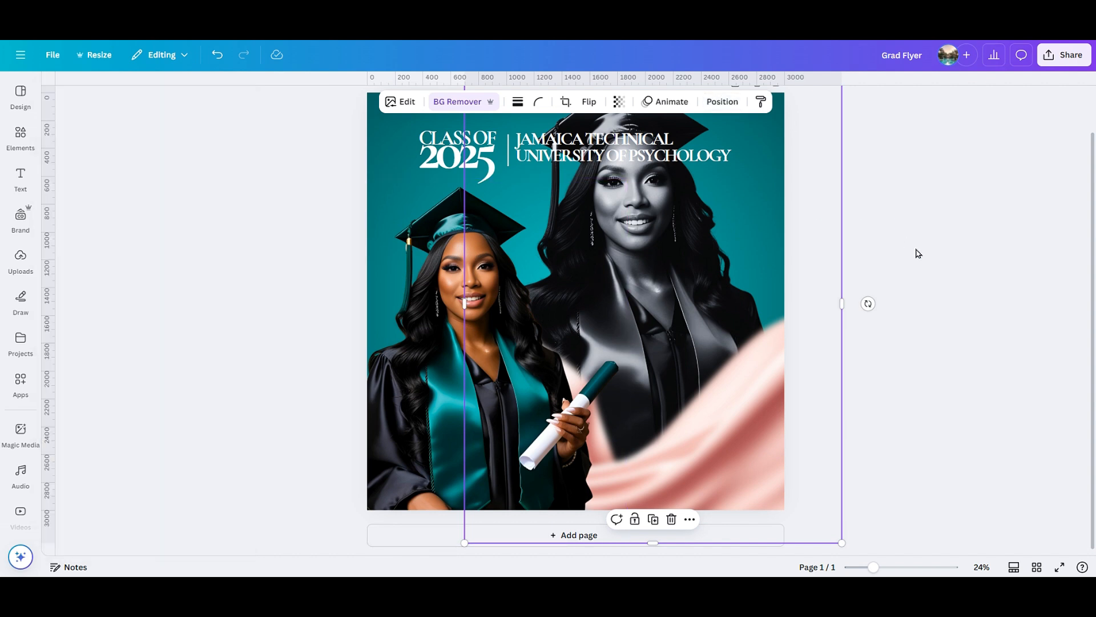
pyautogui.click(917, 271)
# Fade the grayscale portrait to transparency 13 as a ghostly backdrop.
pyautogui.scroll(1, 917, 278)
pyautogui.moveTo(670, 293)
pyautogui.mouseDown()
pyautogui.moveTo(680, 301)
pyautogui.moveTo(674, 289)
pyautogui.mouseUp()
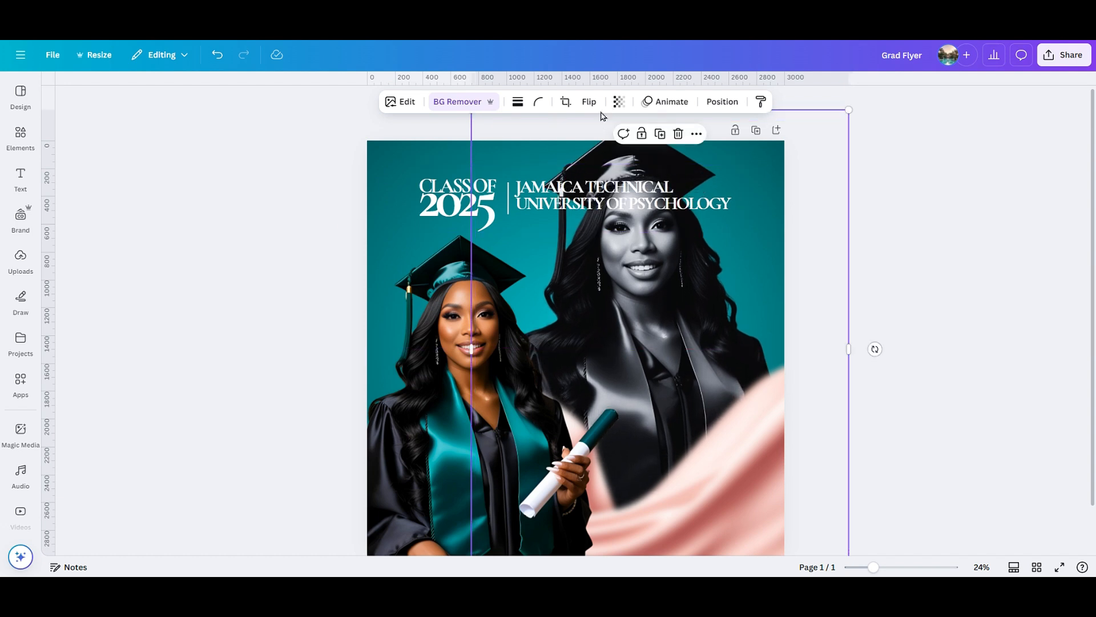
pyautogui.click(618, 102)
pyautogui.moveTo(597, 148); pyautogui.dragTo(576, 154)
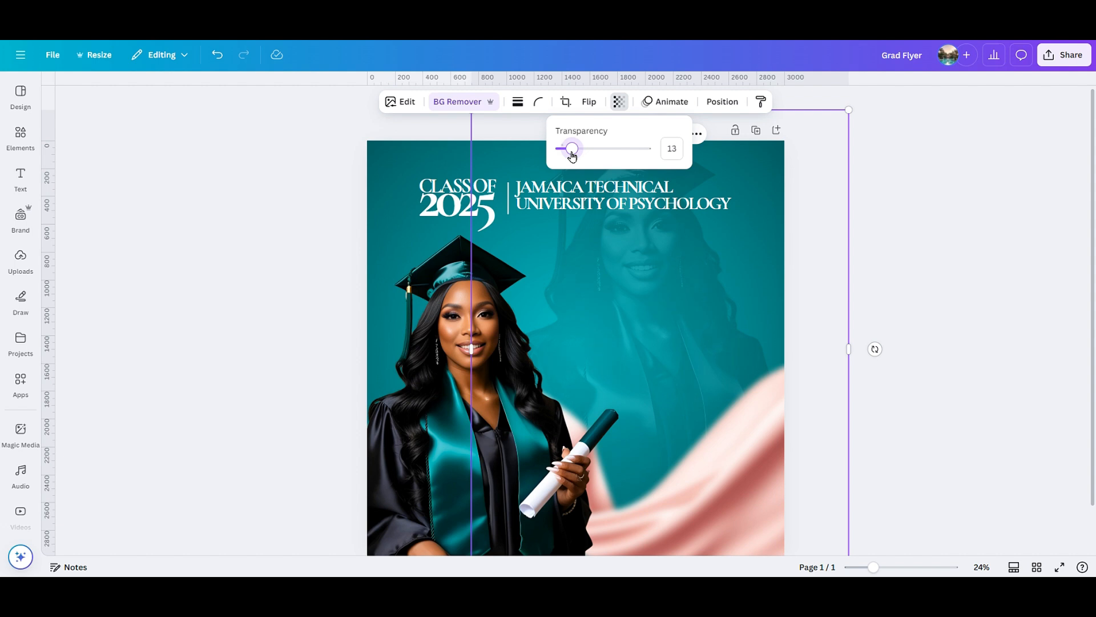
pyautogui.click(917, 253)
pyautogui.scroll(-1, 908, 256)
pyautogui.click(905, 256)
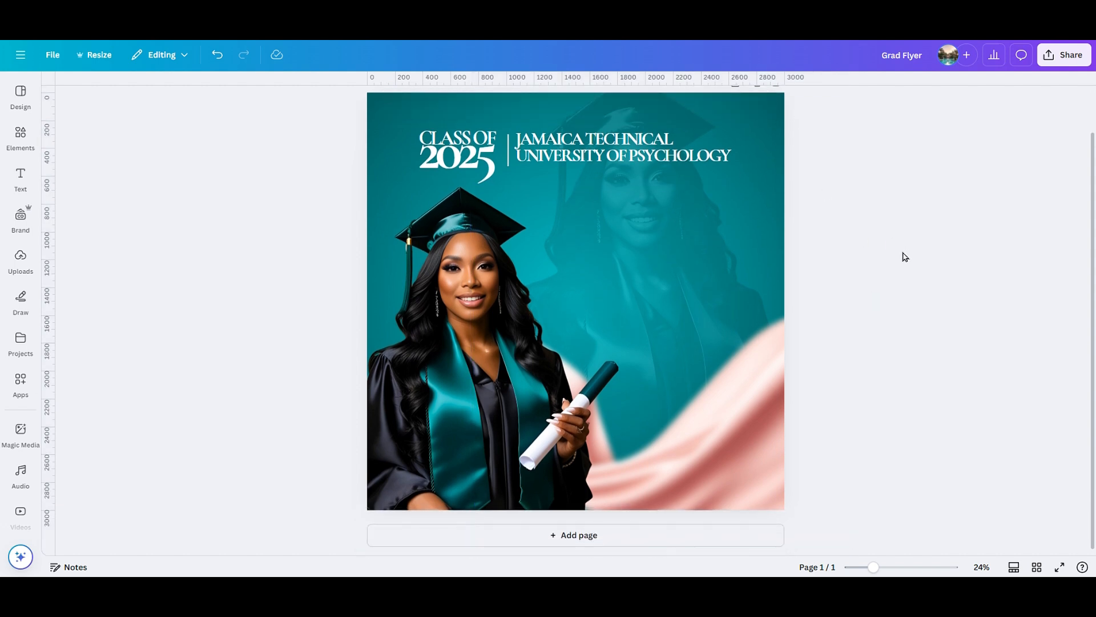
pyautogui.write('t')
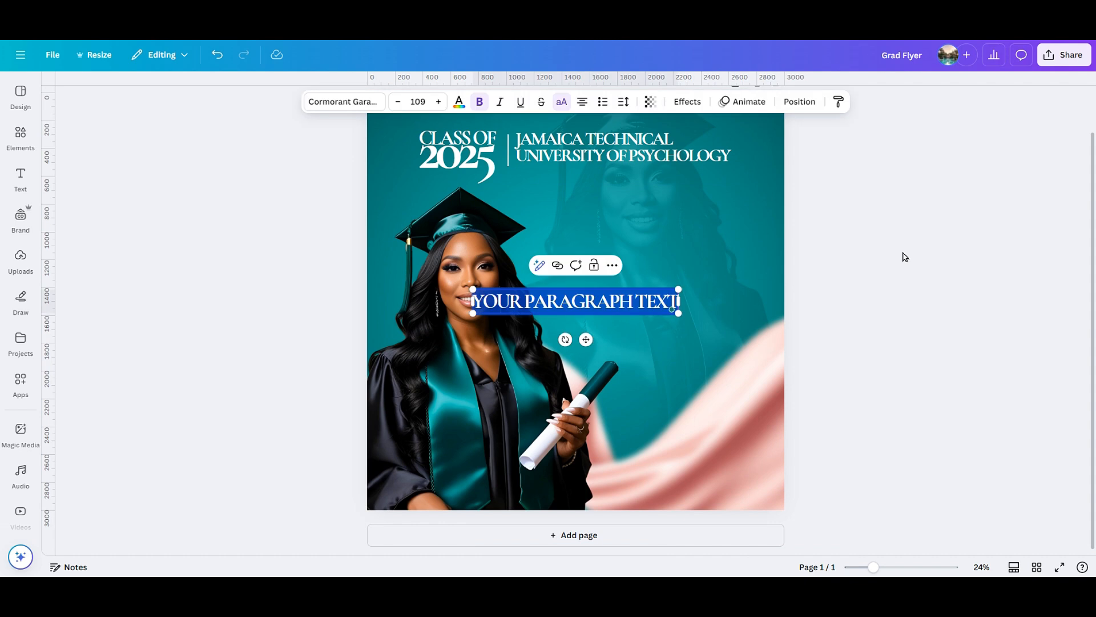
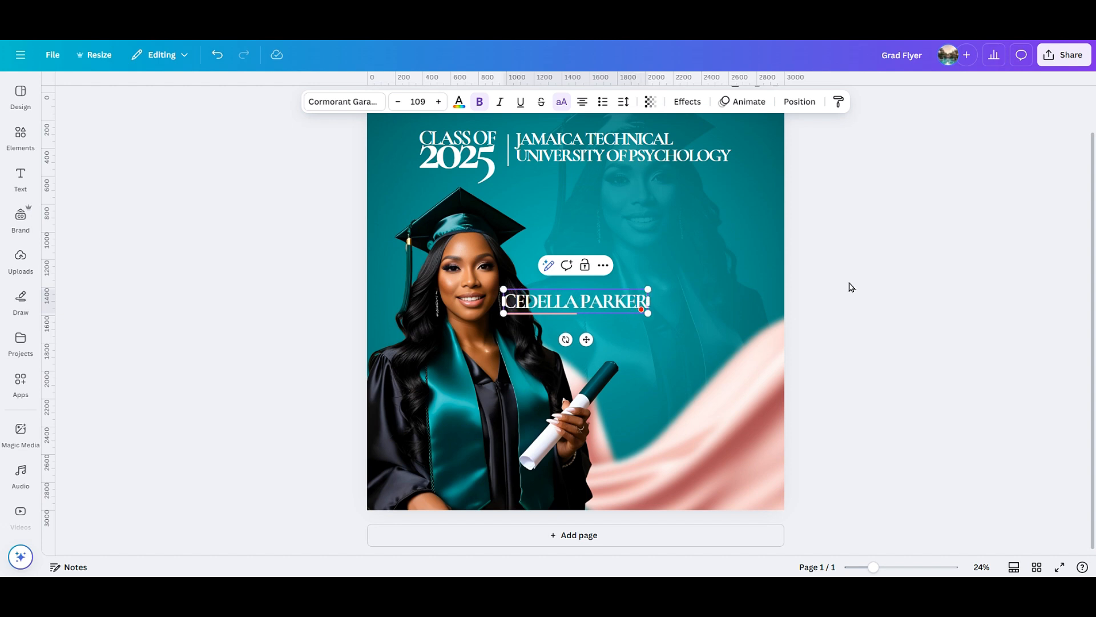
pyautogui.moveTo(654, 307); pyautogui.dragTo(586, 321)
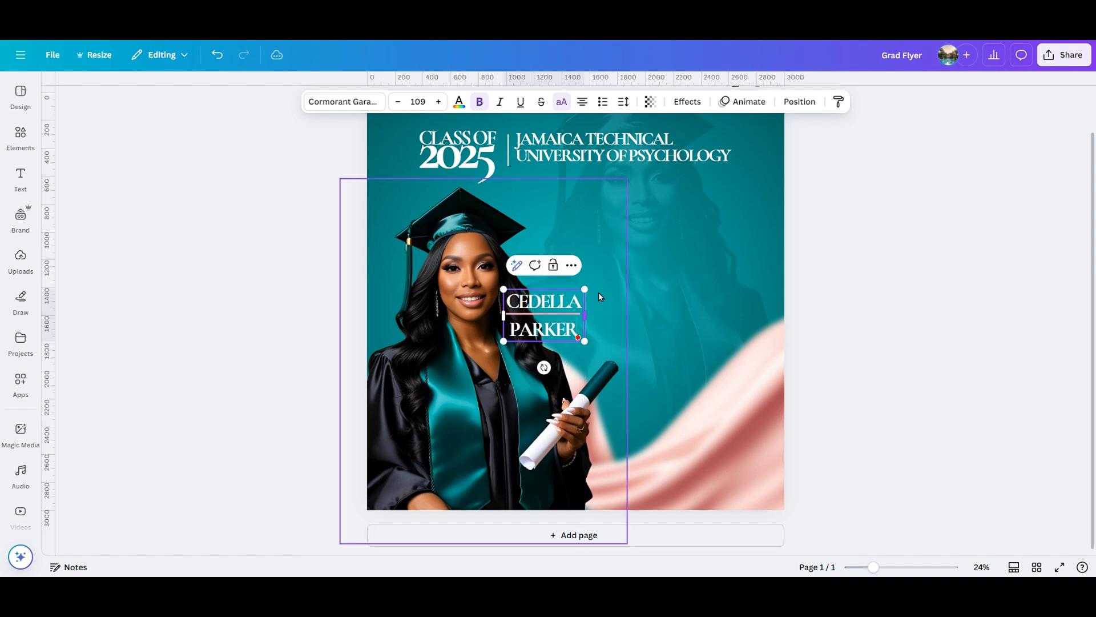
pyautogui.click(623, 102)
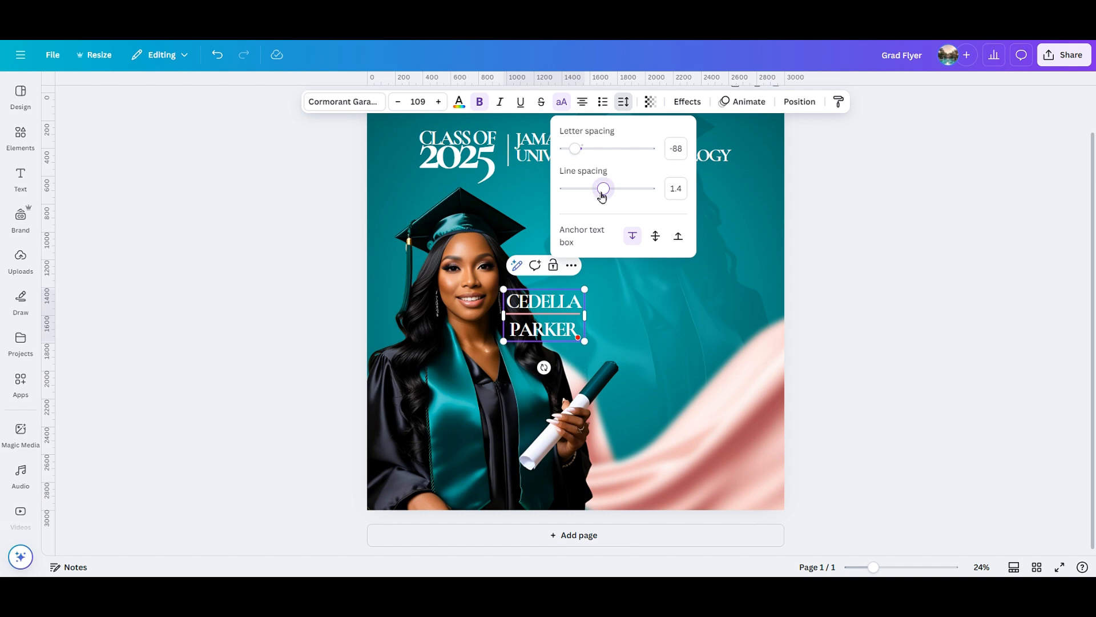
pyautogui.moveTo(602, 196); pyautogui.dragTo(576, 197)
pyautogui.click(856, 279)
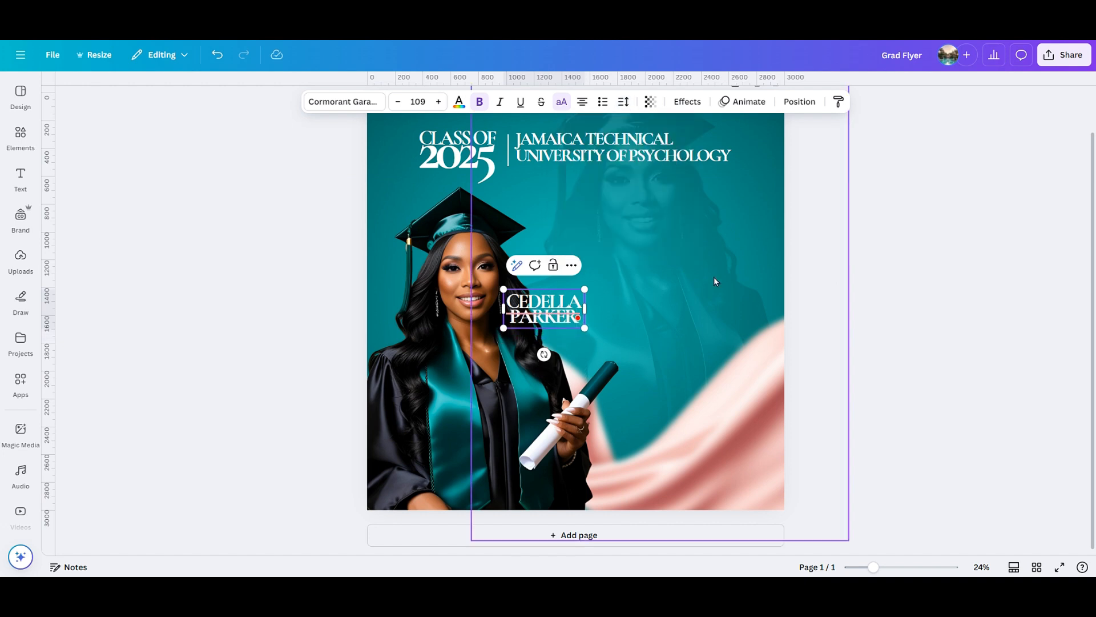
pyautogui.click(663, 298)
# Enlarge the name to about size 255 beside the graduate and nudge the photo slightly.
pyautogui.click(582, 312)
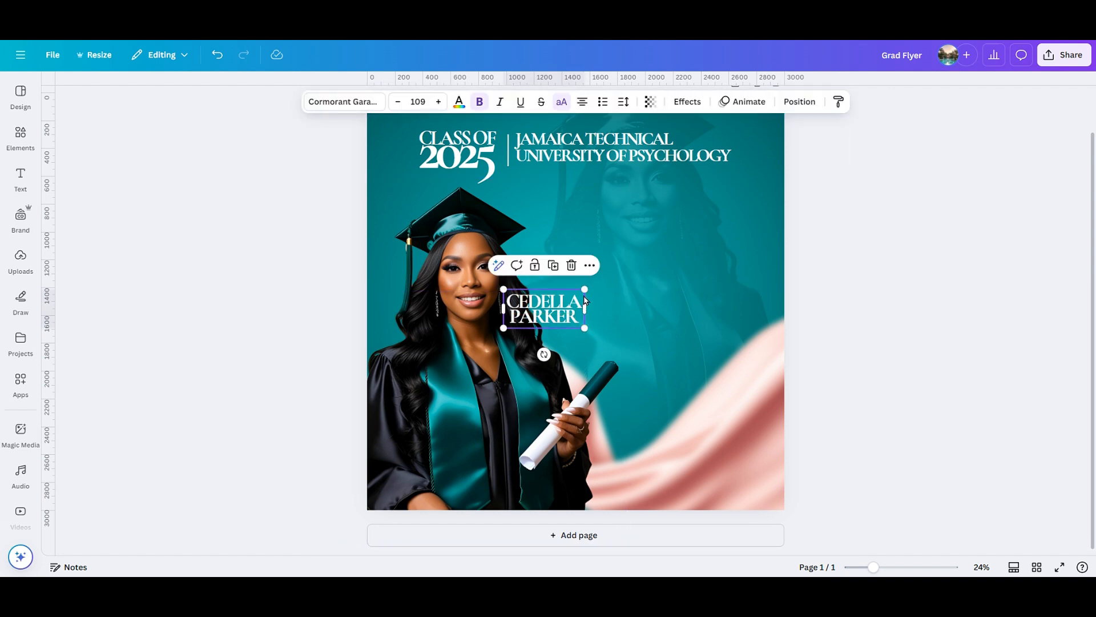
pyautogui.moveTo(590, 292); pyautogui.dragTo(655, 278)
pyautogui.moveTo(711, 224); pyautogui.dragTo(730, 216)
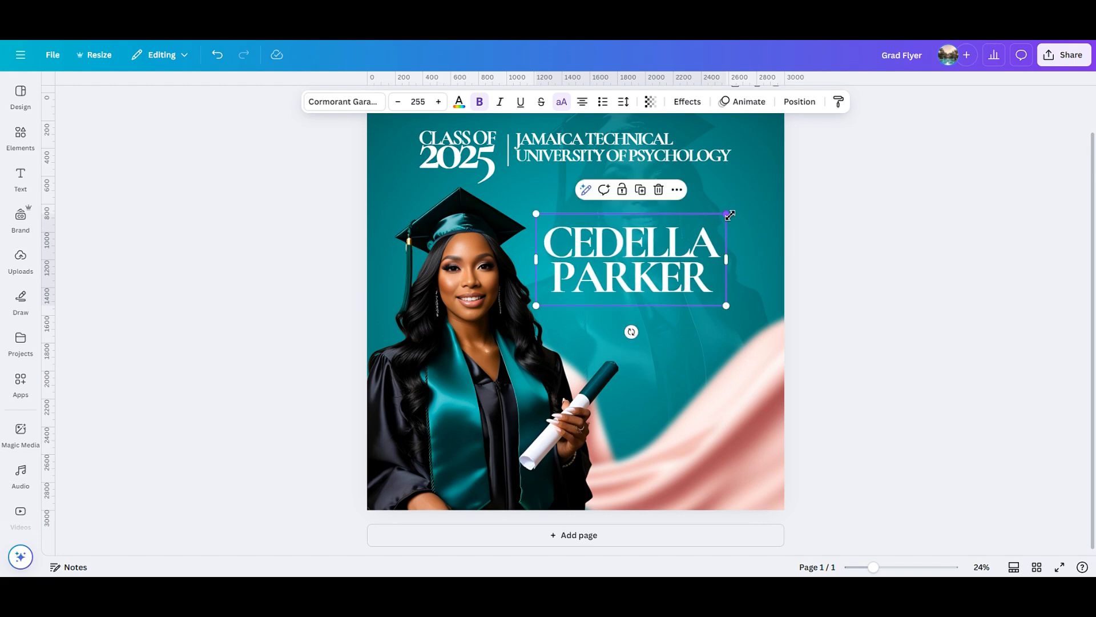
pyautogui.moveTo(676, 278); pyautogui.dragTo(673, 287)
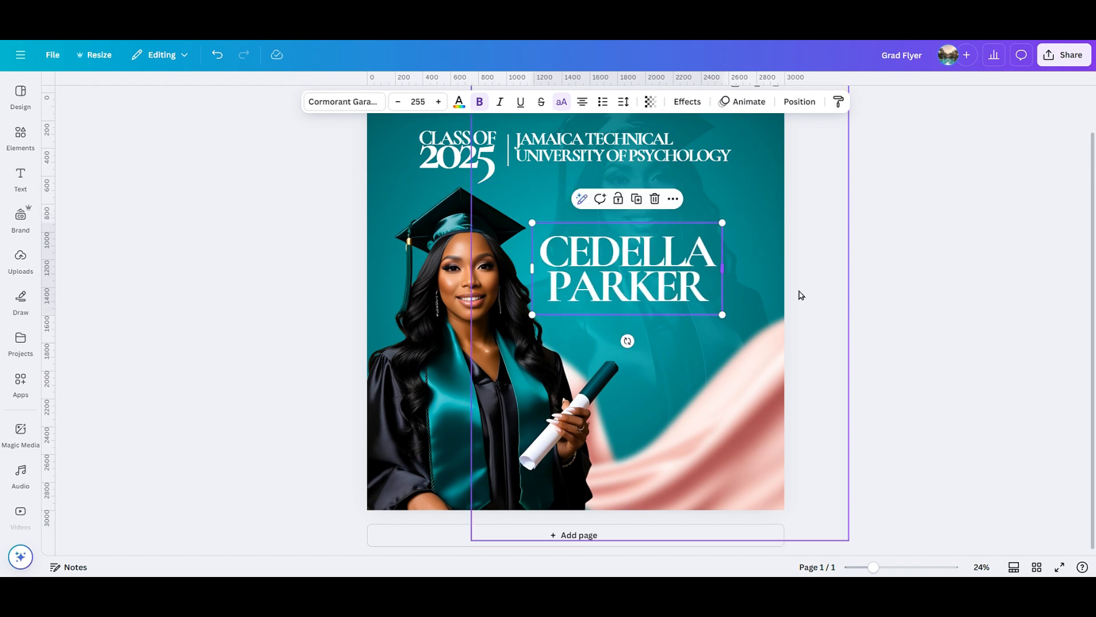
pyautogui.click(884, 306)
pyautogui.click(675, 280)
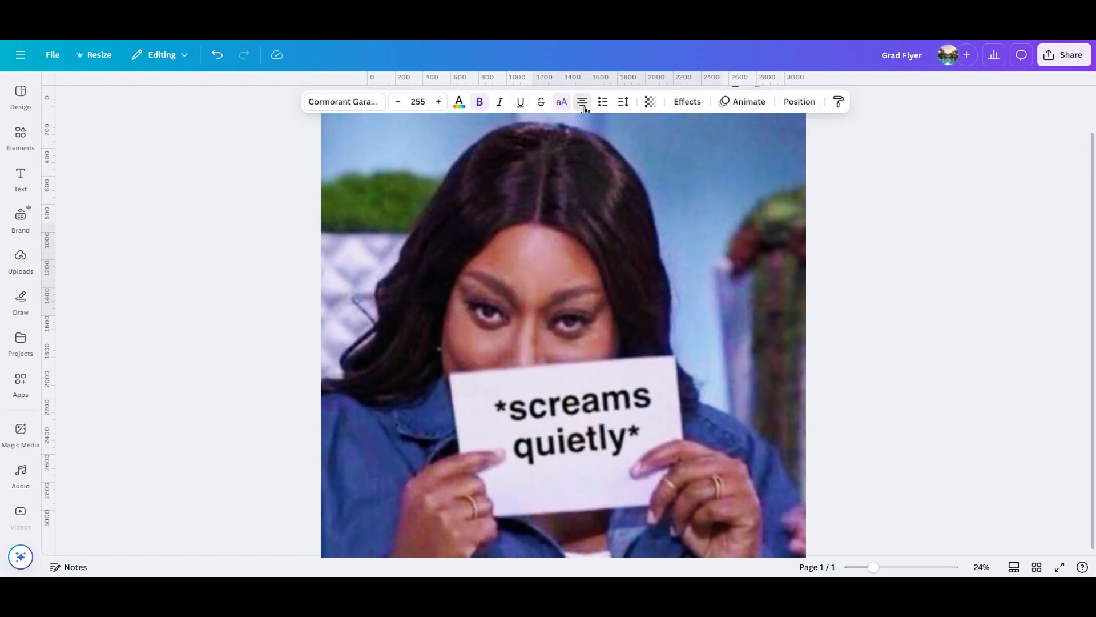
pyautogui.click(849, 343)
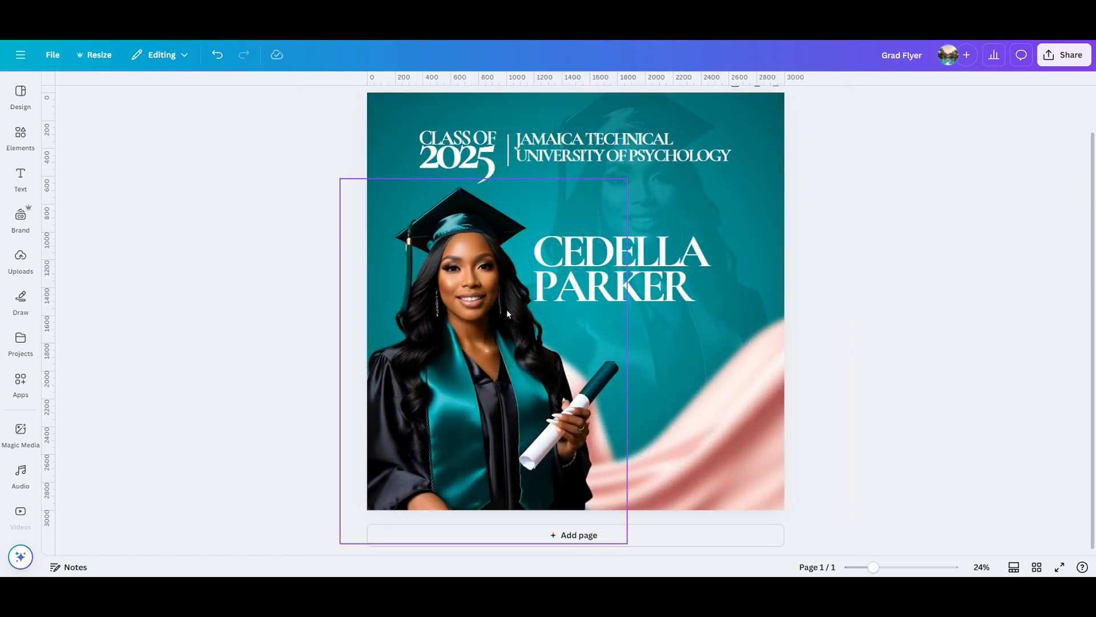
pyautogui.moveTo(506, 310); pyautogui.dragTo(500, 306)
pyautogui.moveTo(562, 238); pyautogui.dragTo(562, 245)
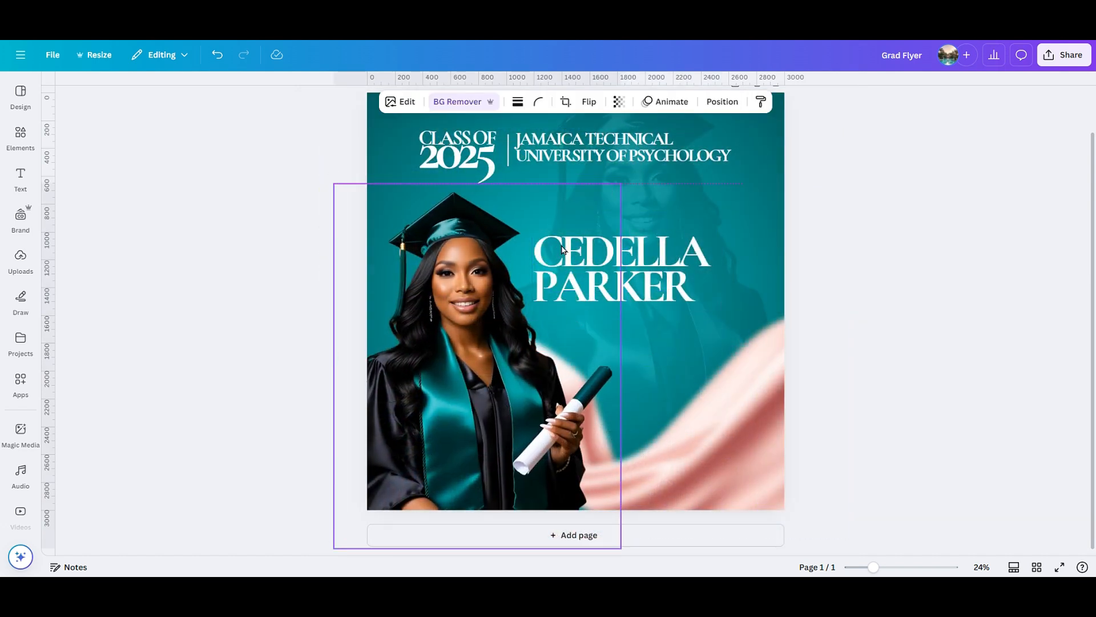
pyautogui.click(906, 348)
# Scale the class and university header down slightly and fine-tune the name's position.
pyautogui.scroll(2, 905, 347)
pyautogui.click(678, 209)
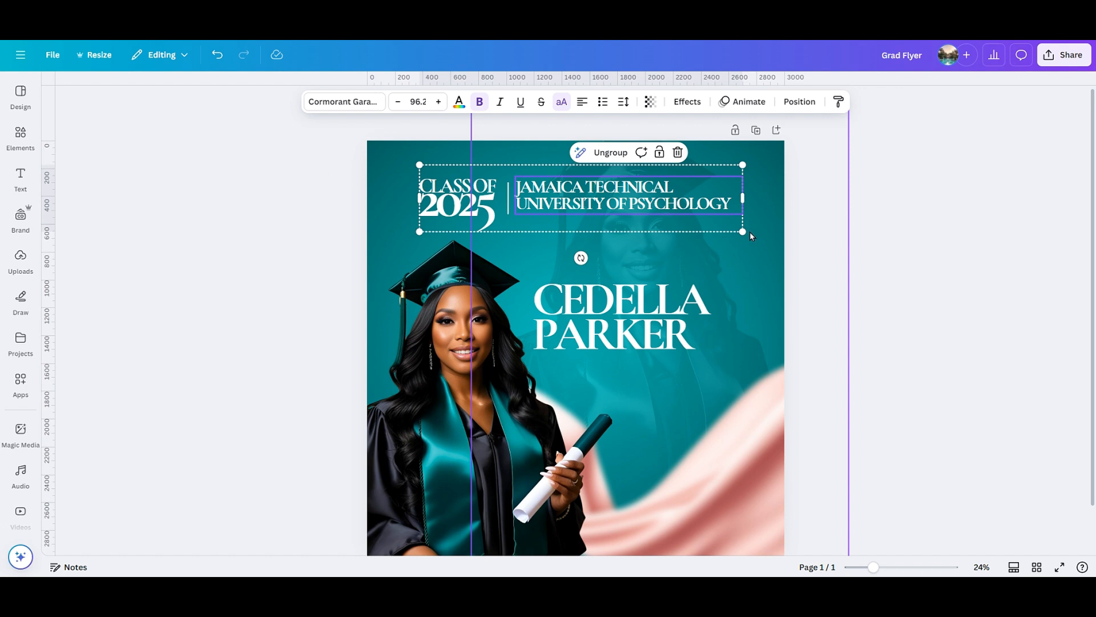
pyautogui.moveTo(743, 232); pyautogui.dragTo(687, 209)
pyautogui.click(854, 342)
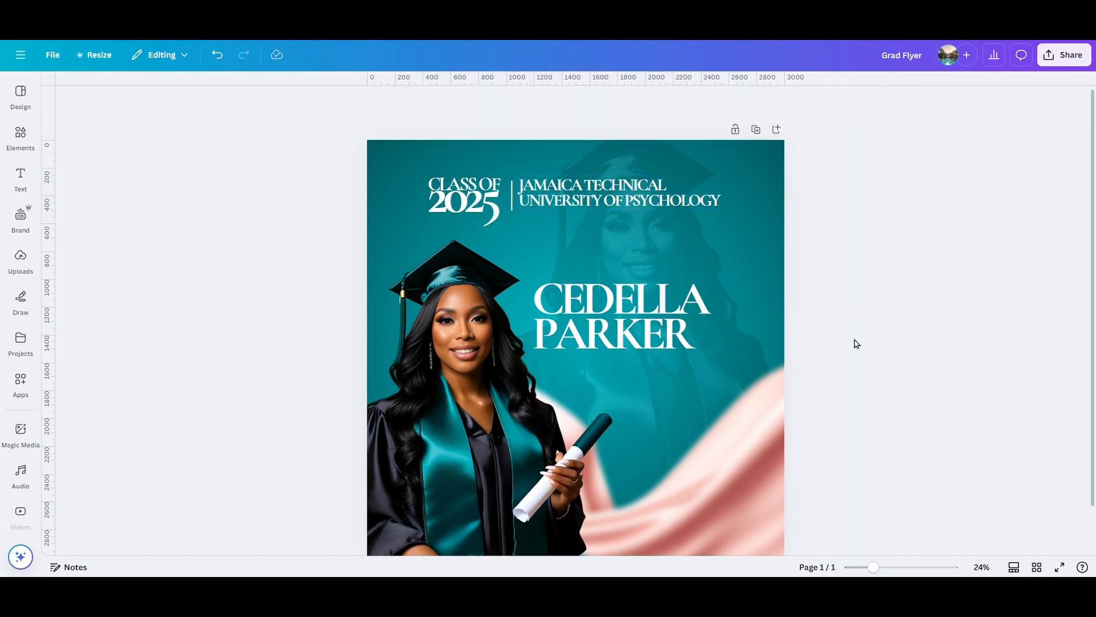
pyautogui.scroll(-2, 526, 322)
pyautogui.click(656, 264)
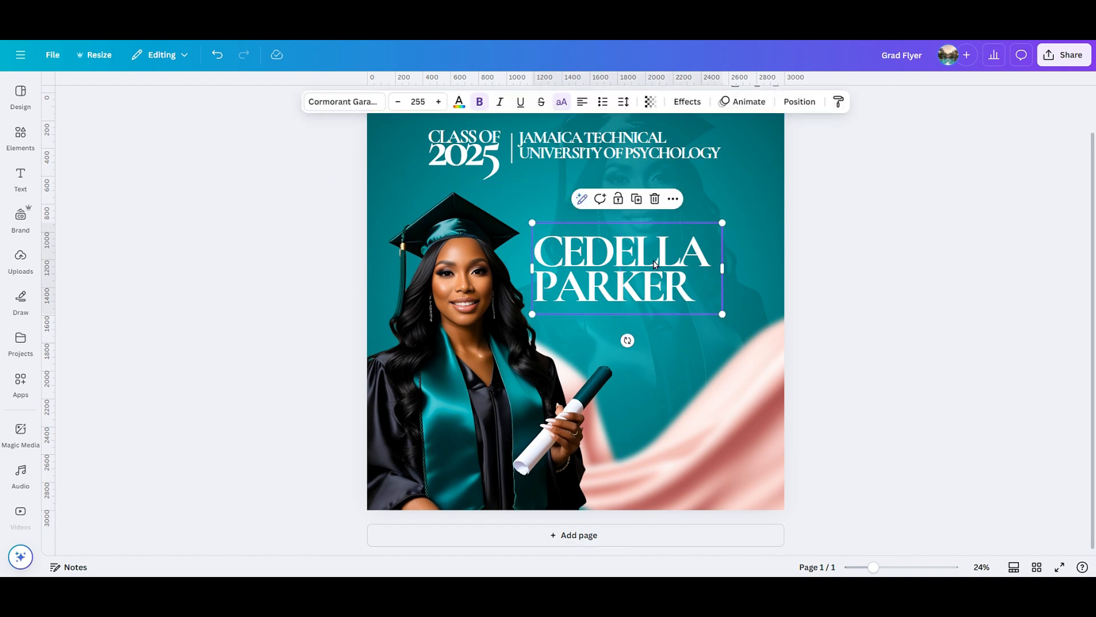
pyautogui.moveTo(651, 261); pyautogui.dragTo(680, 263)
pyautogui.click(883, 325)
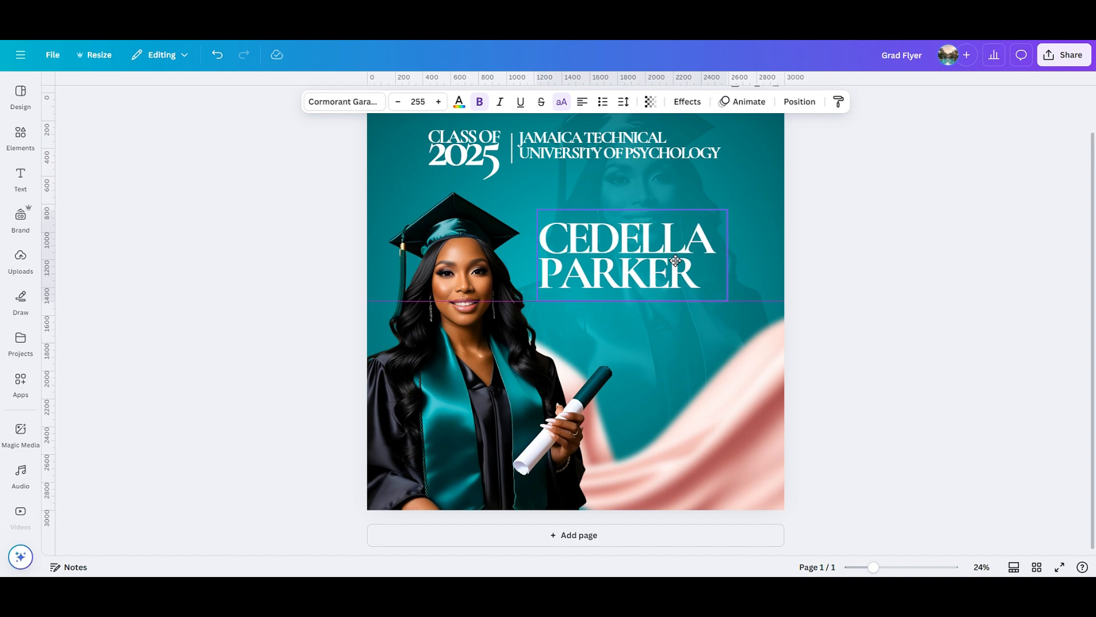
# Add a new box and fill it with the teal radial gradient.
pyautogui.click(817, 306)
pyautogui.press('t')
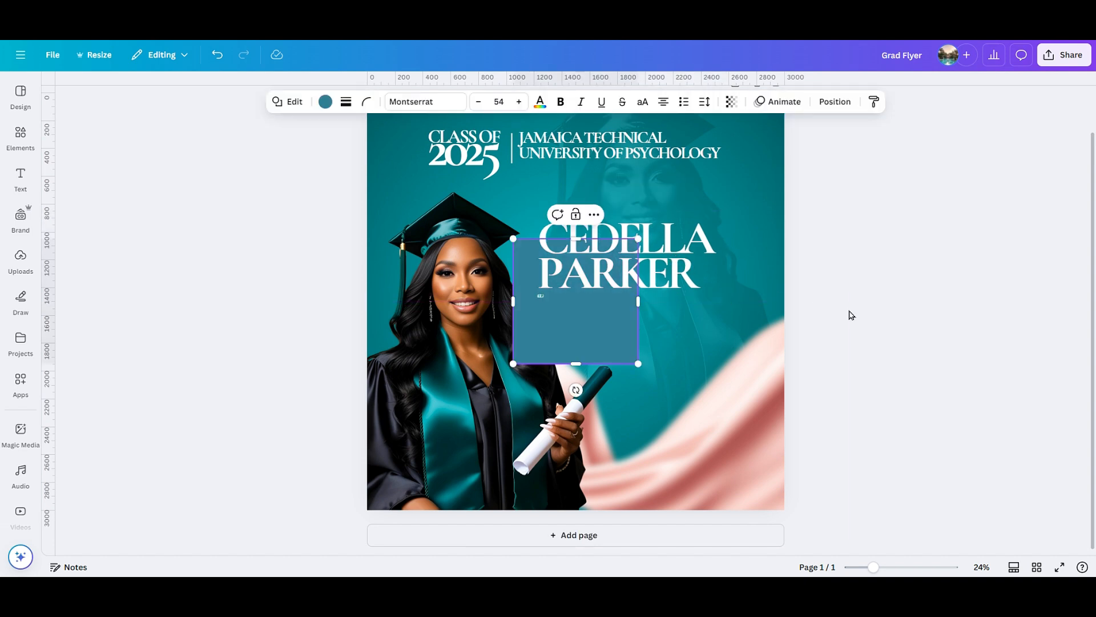
pyautogui.moveTo(583, 340); pyautogui.dragTo(524, 369)
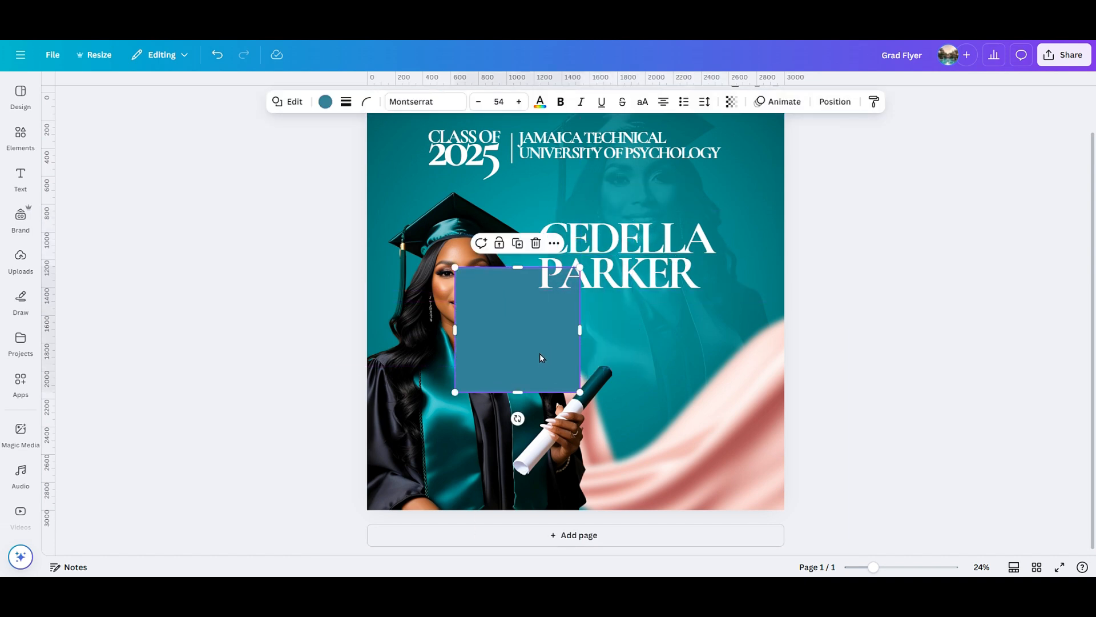
pyautogui.click(326, 102)
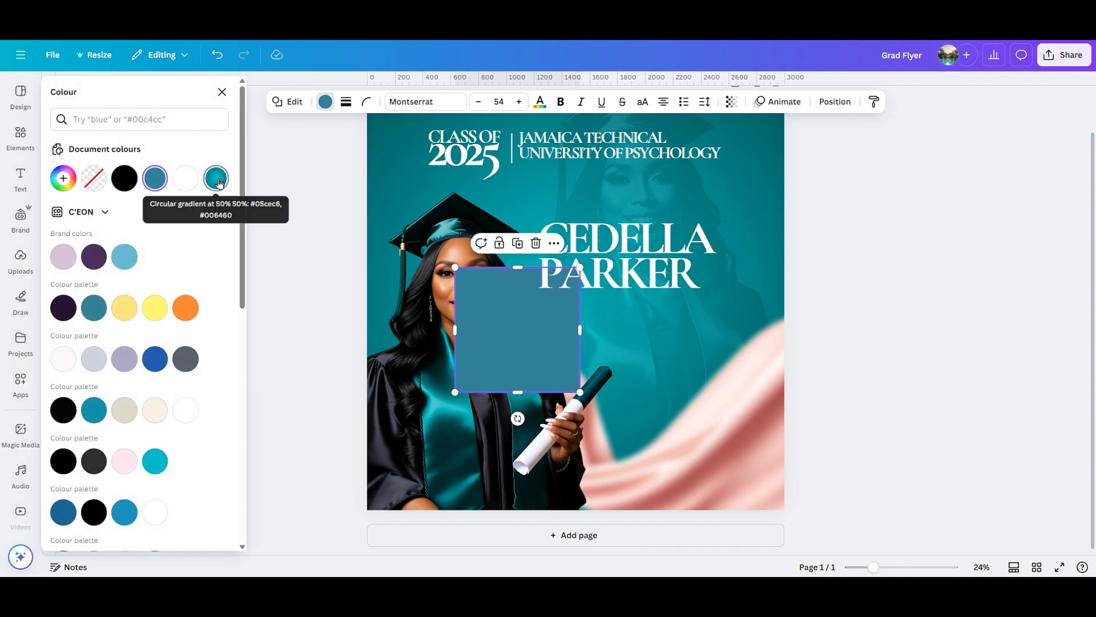
pyautogui.click(218, 181)
pyautogui.press('Escape')
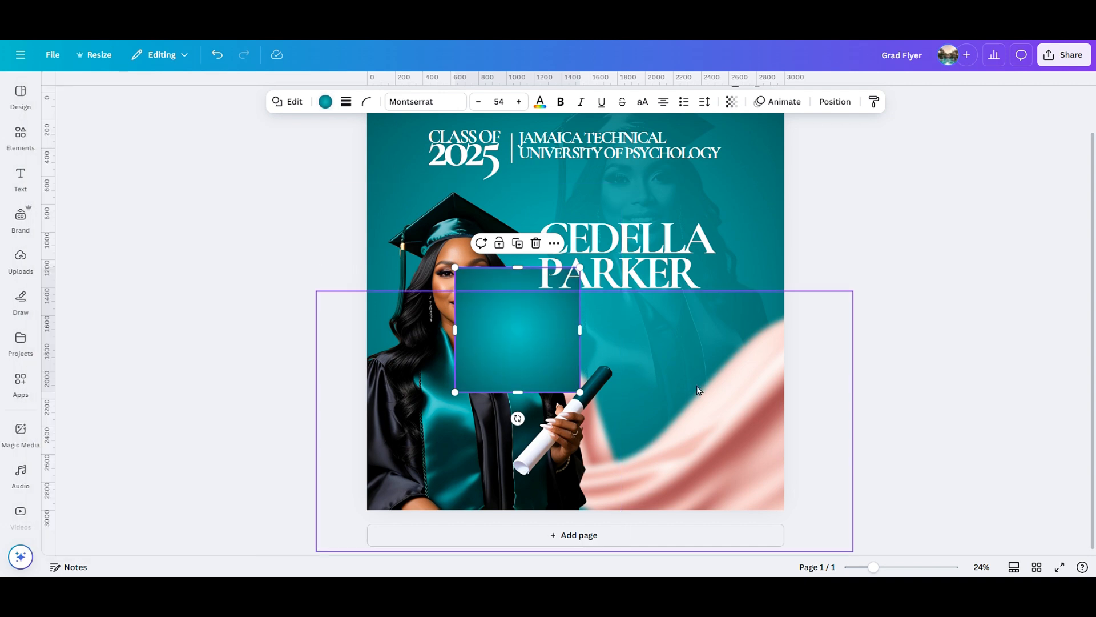
# Resize the gradient box into a thin bar under PARKER matching the name's width.
pyautogui.click(544, 320)
pyautogui.moveTo(581, 267); pyautogui.dragTo(667, 374)
pyautogui.moveTo(571, 388); pyautogui.dragTo(653, 338)
pyautogui.moveTo(874, 567); pyautogui.dragTo(891, 567)
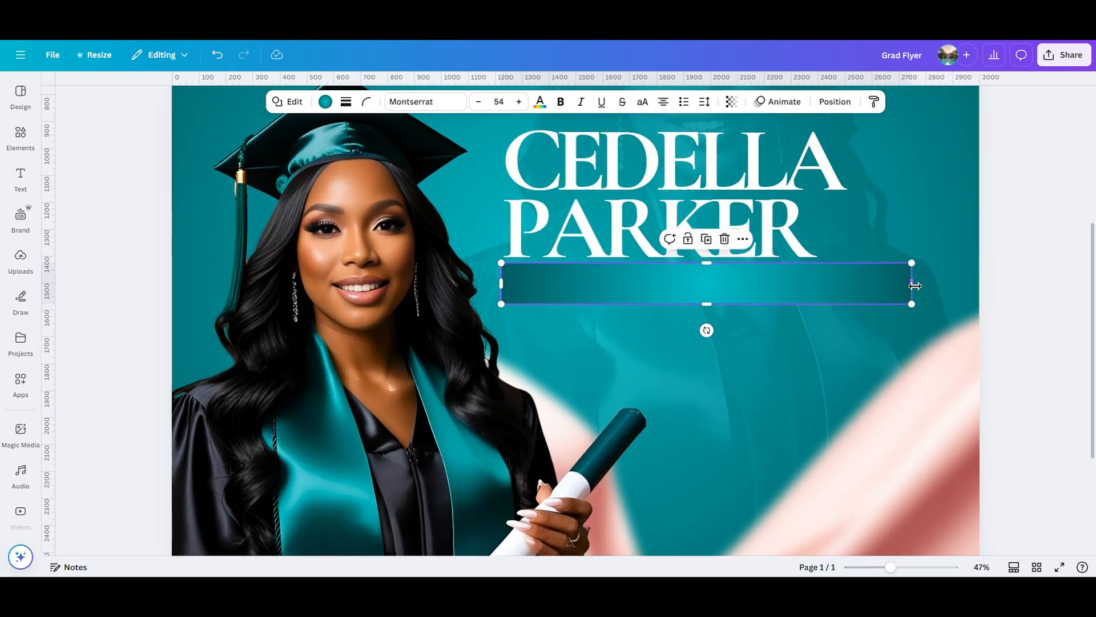
pyautogui.moveTo(914, 286); pyautogui.dragTo(828, 286)
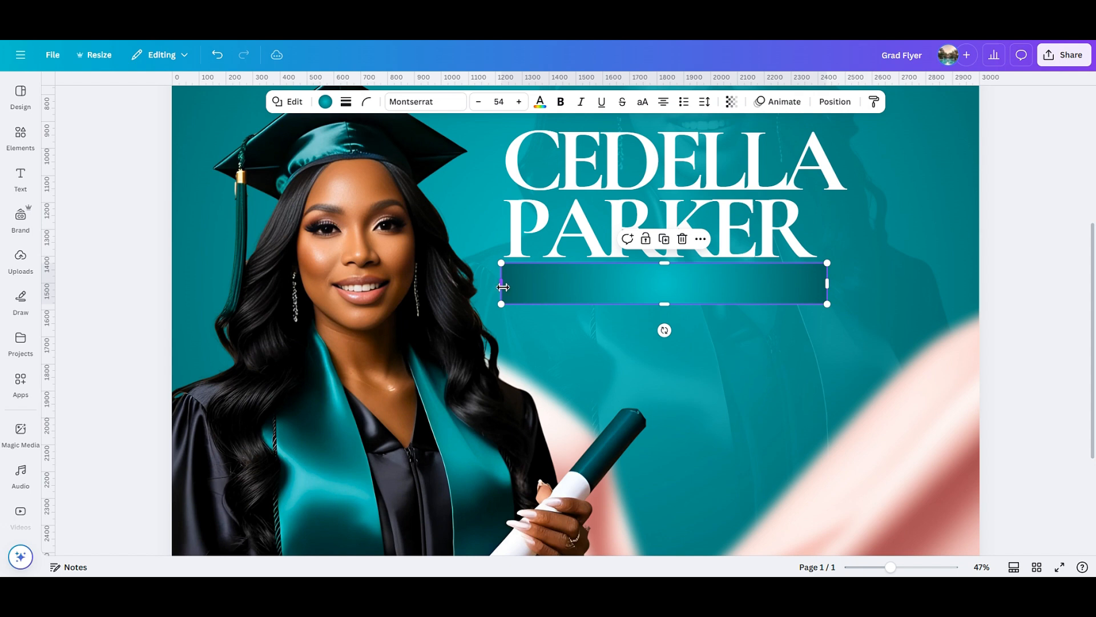
pyautogui.moveTo(503, 287); pyautogui.dragTo(501, 286)
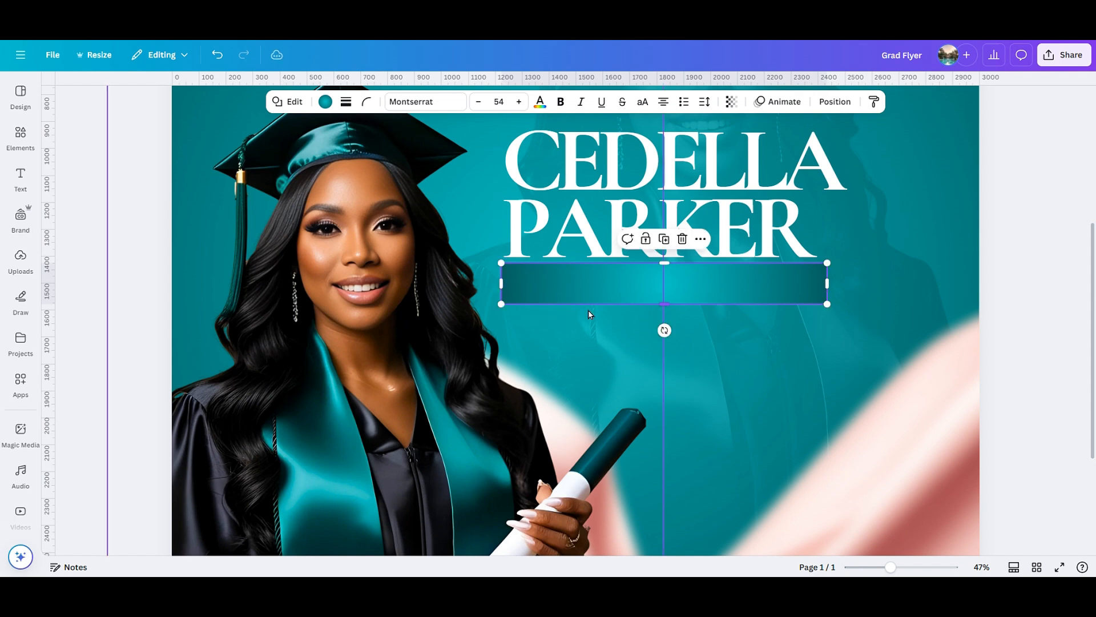
pyautogui.click(588, 310)
pyautogui.click(218, 54)
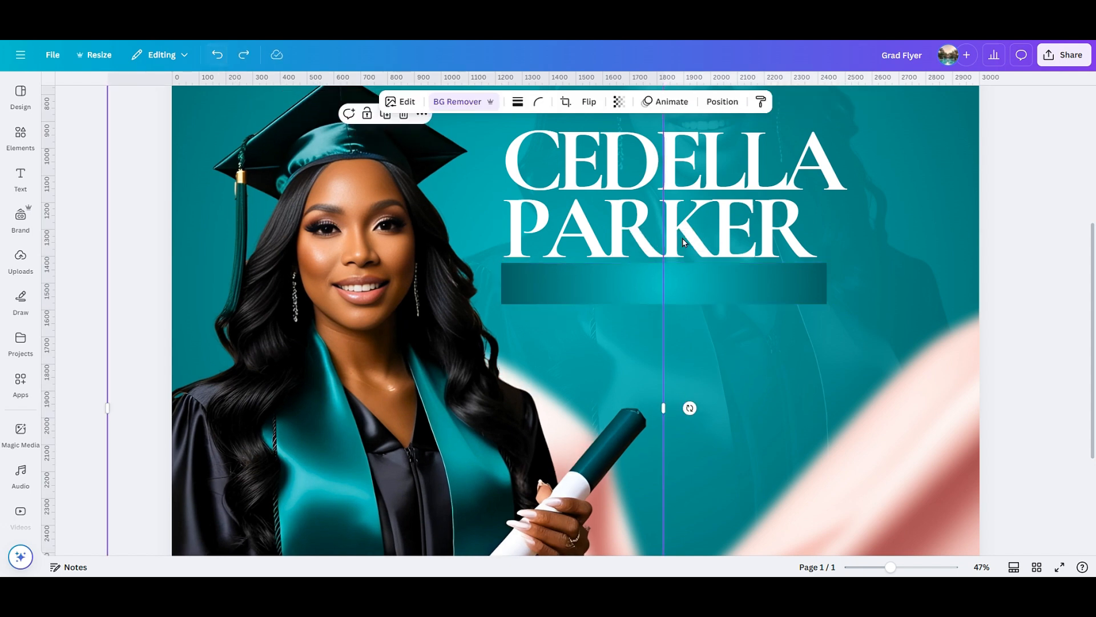
pyautogui.moveTo(741, 306); pyautogui.dragTo(740, 301)
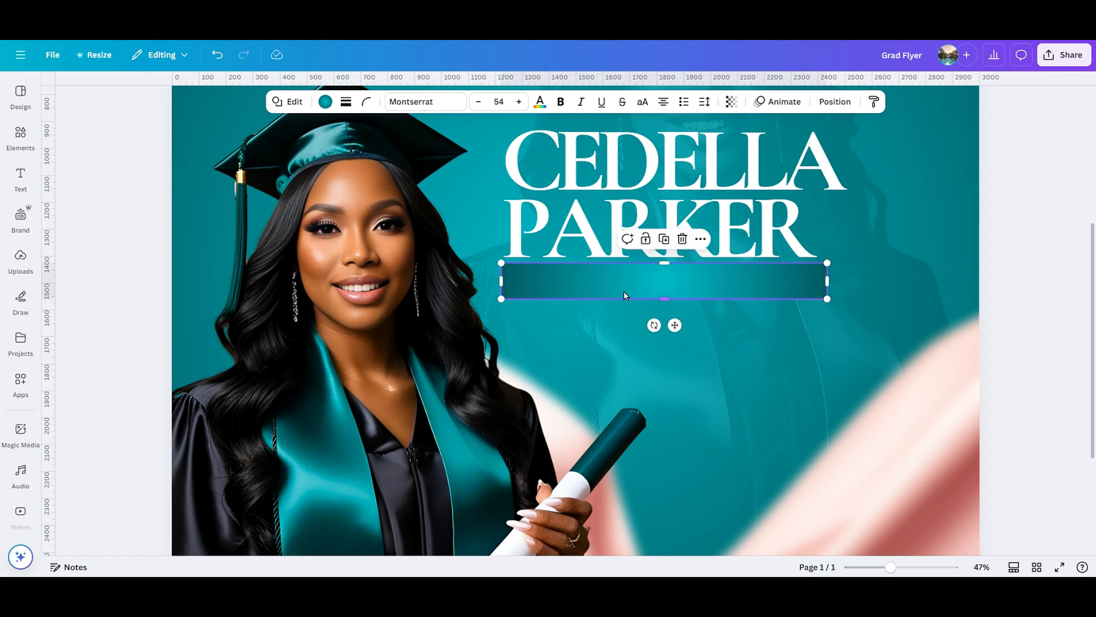
pyautogui.moveTo(503, 281); pyautogui.dragTo(505, 282)
pyautogui.click(1021, 340)
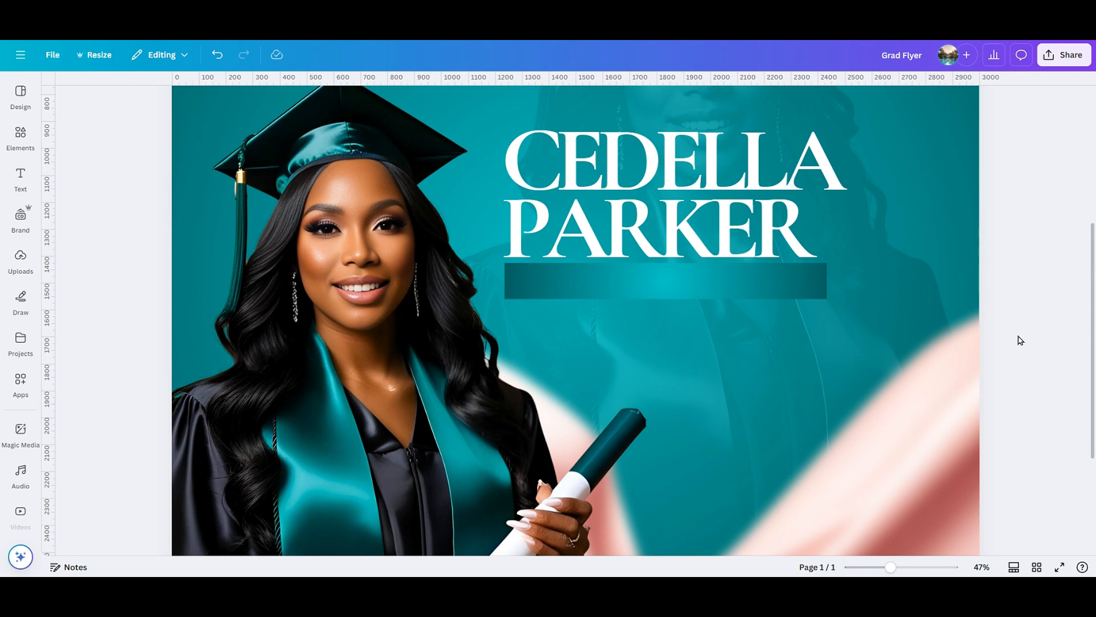
pyautogui.click(653, 289)
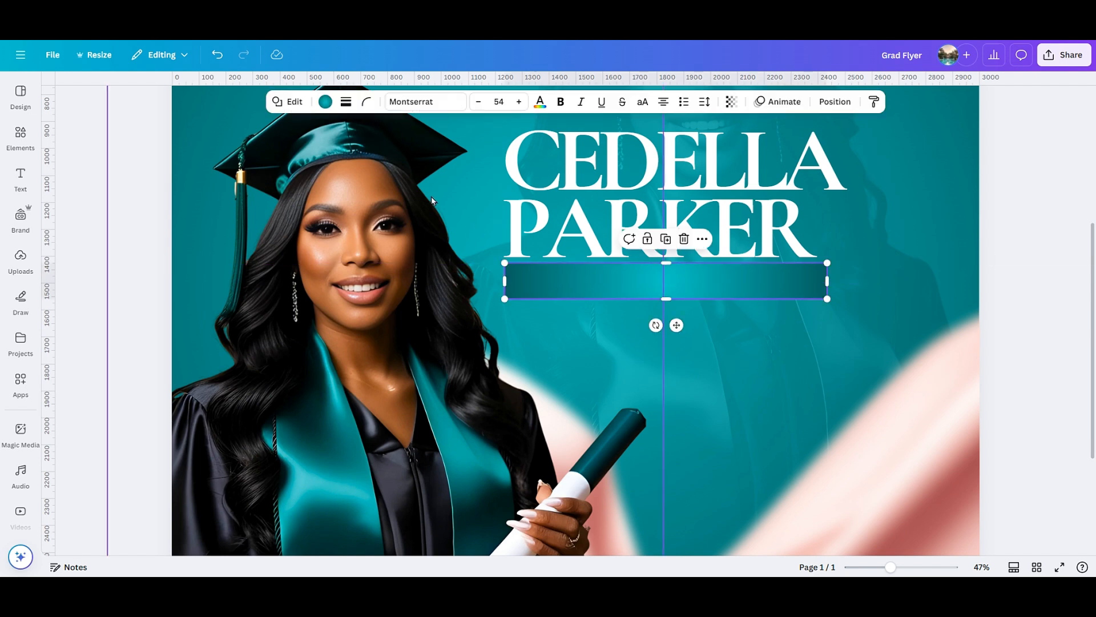
# Give the teal bar a solid white border.
pyautogui.click(345, 103)
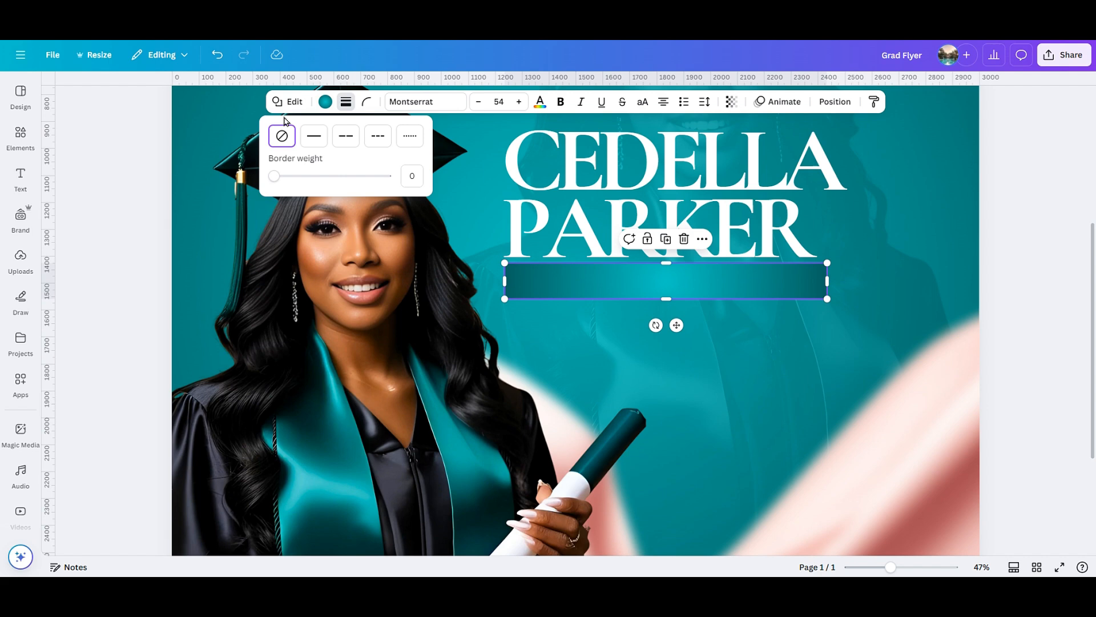
pyautogui.click(309, 142)
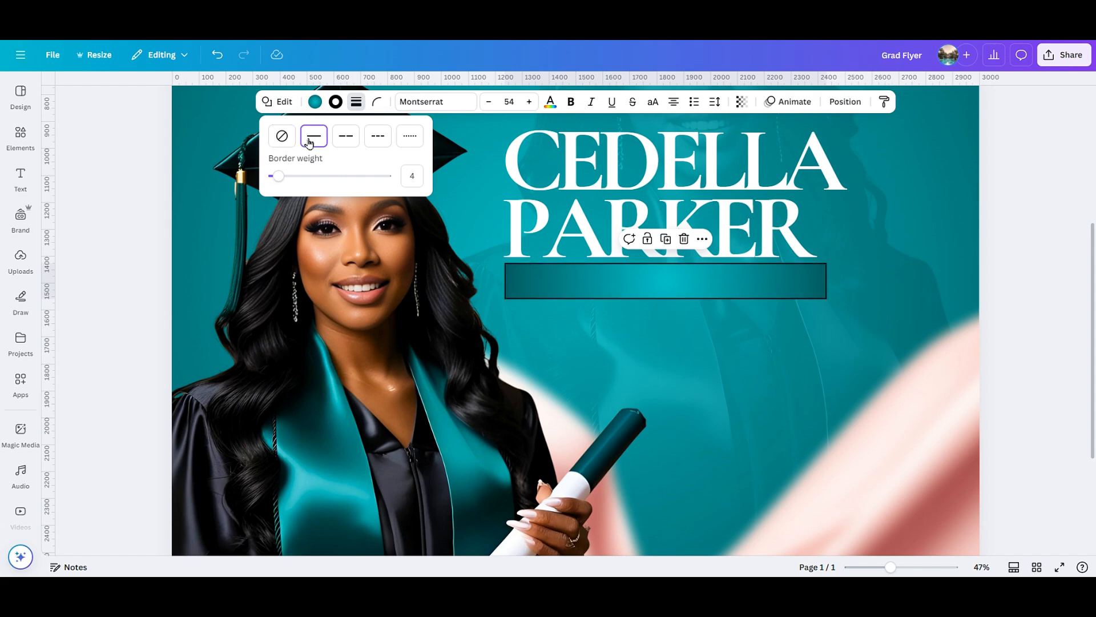
pyautogui.click(335, 103)
pyautogui.click(125, 179)
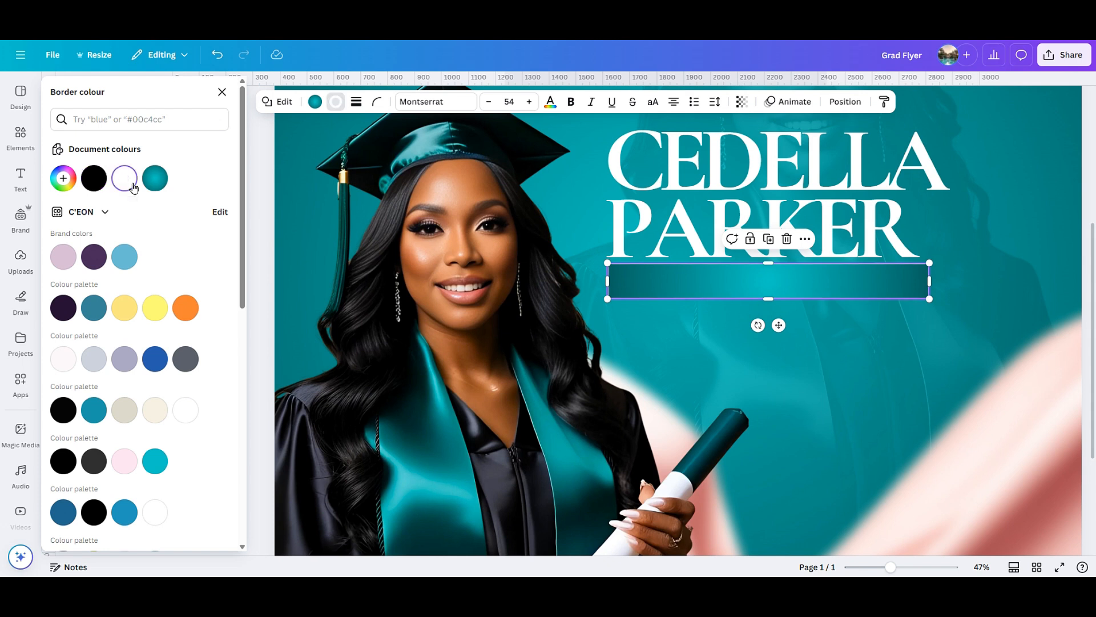
pyautogui.click(249, 152)
pyautogui.click(951, 289)
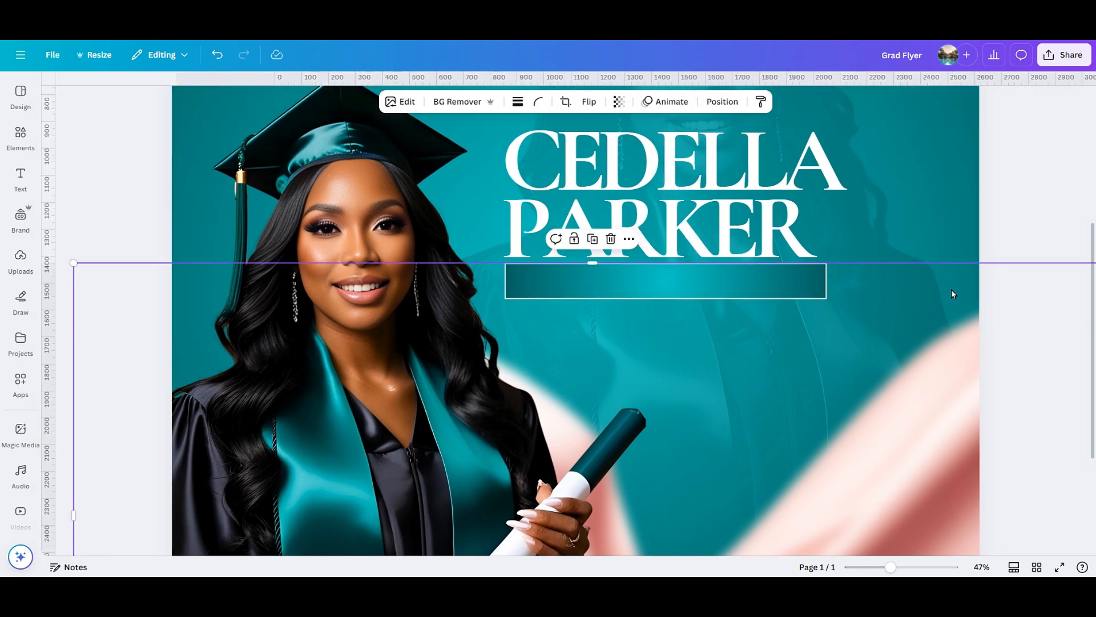
pyautogui.click(999, 215)
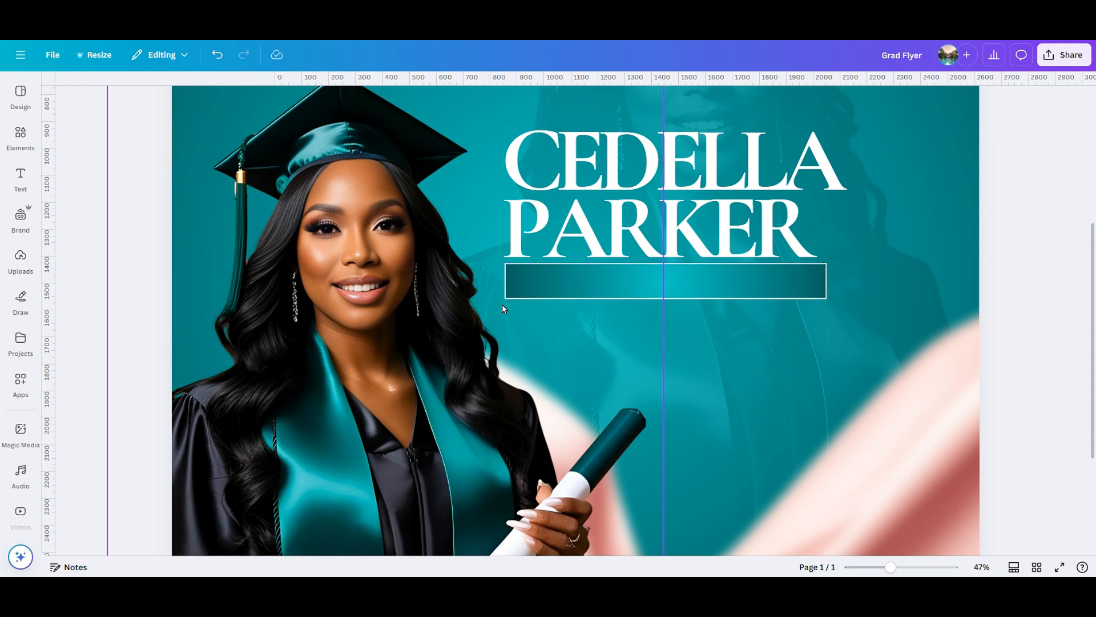
# Keep the bar's corner rounding at 0 and thin its border to weight 4.
pyautogui.click(584, 285)
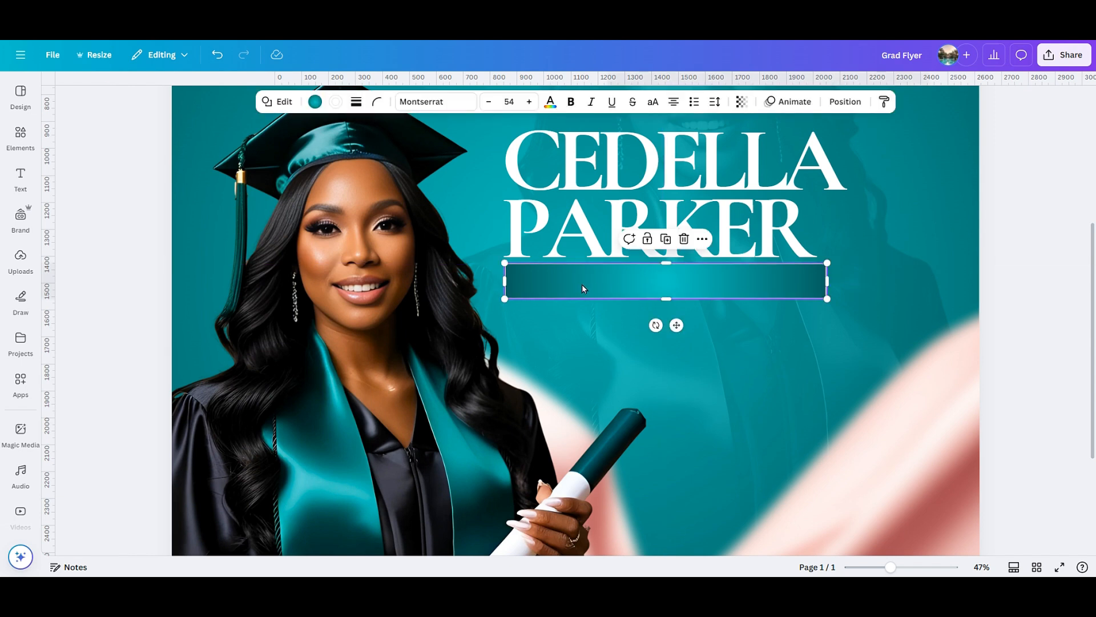
pyautogui.click(376, 111)
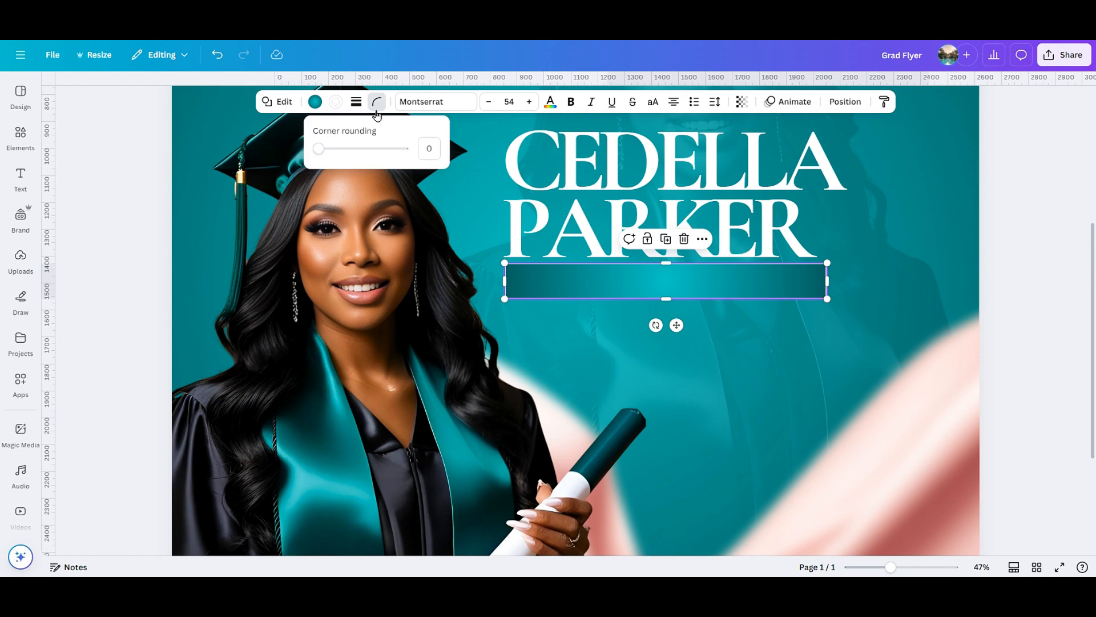
pyautogui.moveTo(319, 150); pyautogui.dragTo(290, 177)
pyautogui.click(356, 103)
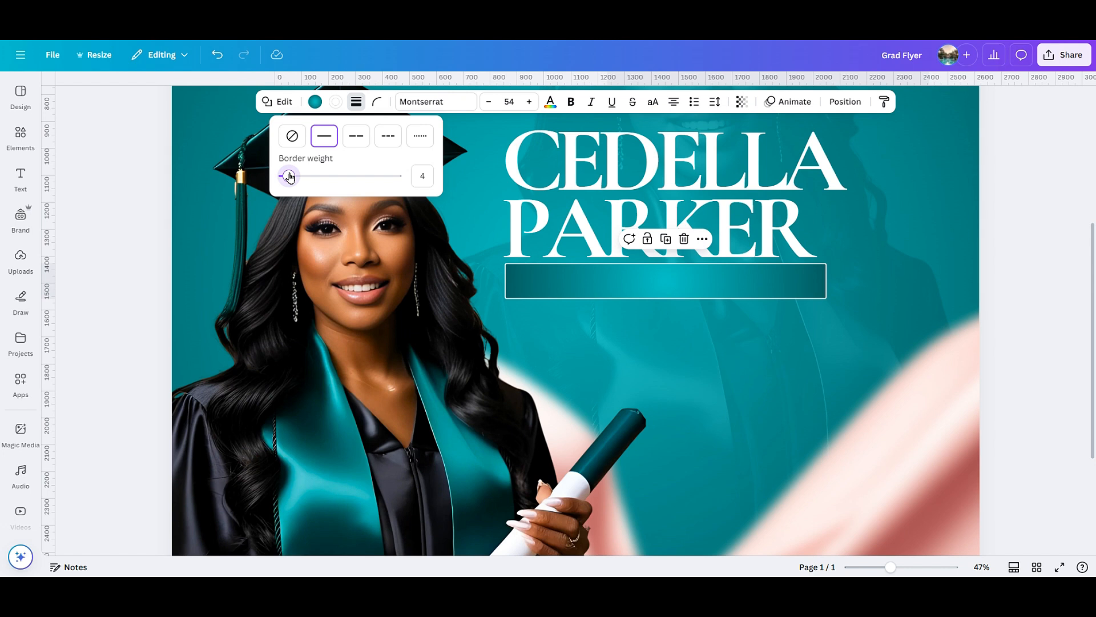
pyautogui.moveTo(288, 177); pyautogui.dragTo(283, 177)
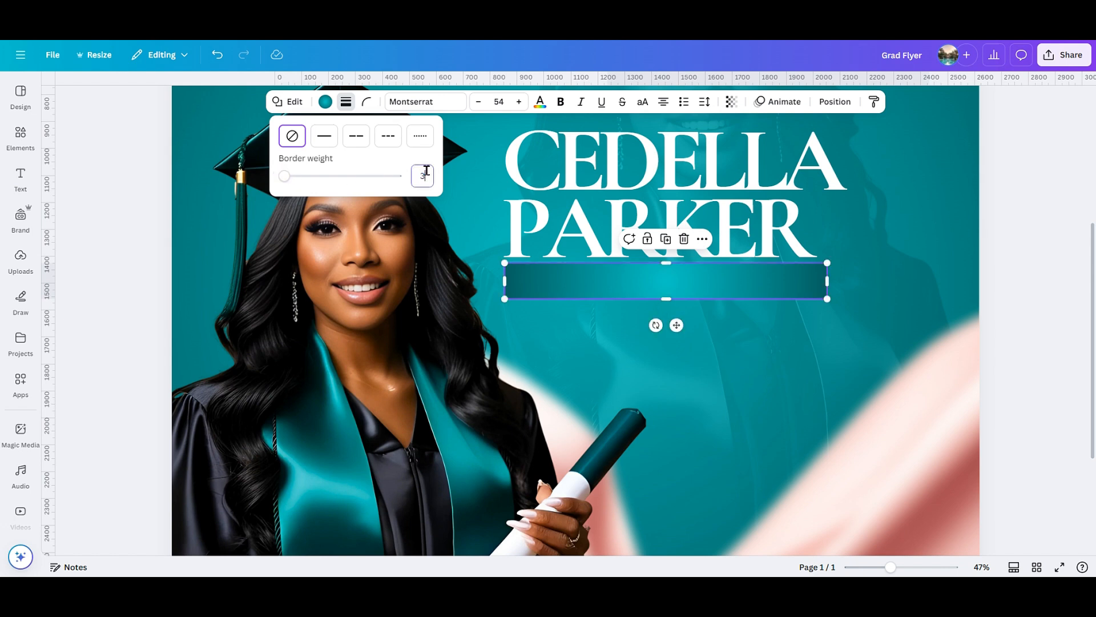
pyautogui.click(1027, 364)
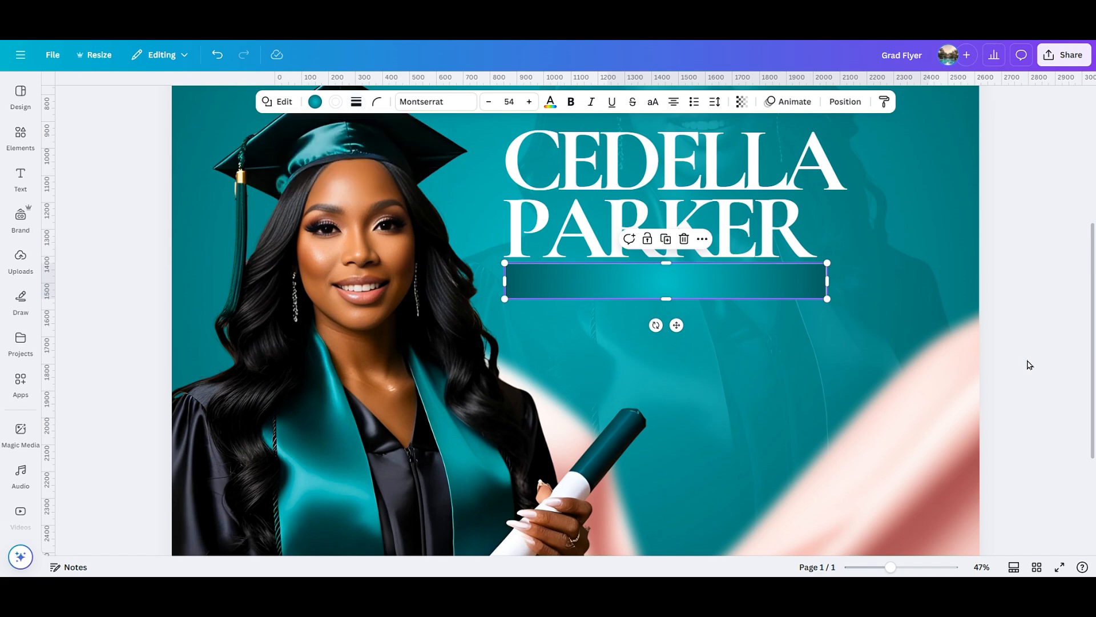
pyautogui.click(1016, 362)
pyautogui.moveTo(890, 566)
pyautogui.mouseDown()
pyautogui.moveTo(868, 567)
pyautogui.moveTo(889, 566)
pyautogui.mouseUp()
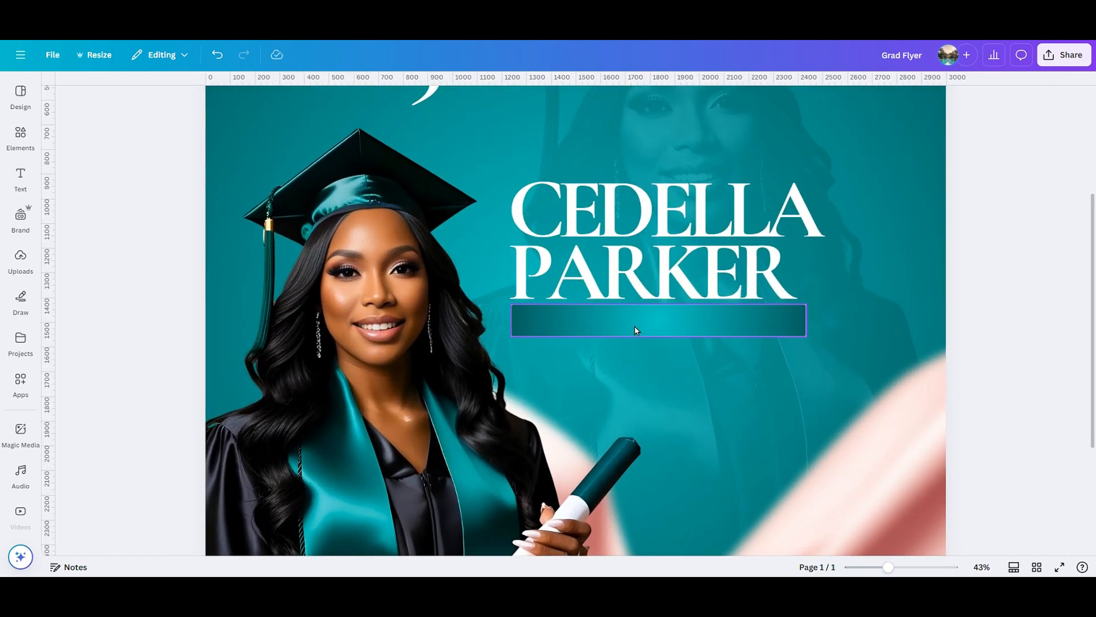
pyautogui.click(637, 331)
pyautogui.click(356, 103)
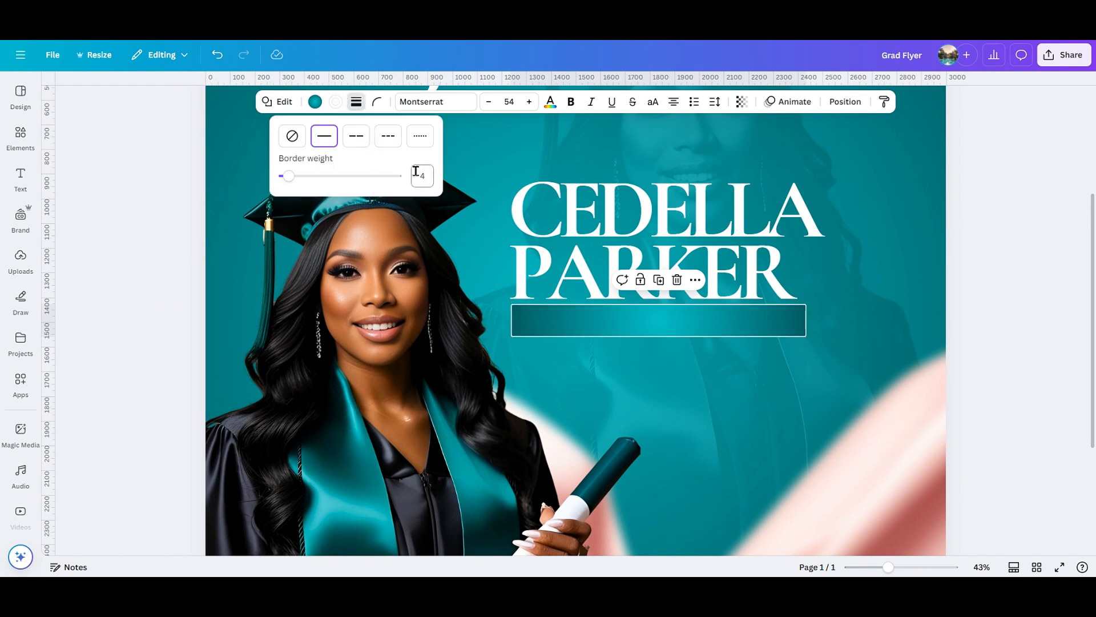
pyautogui.click(994, 331)
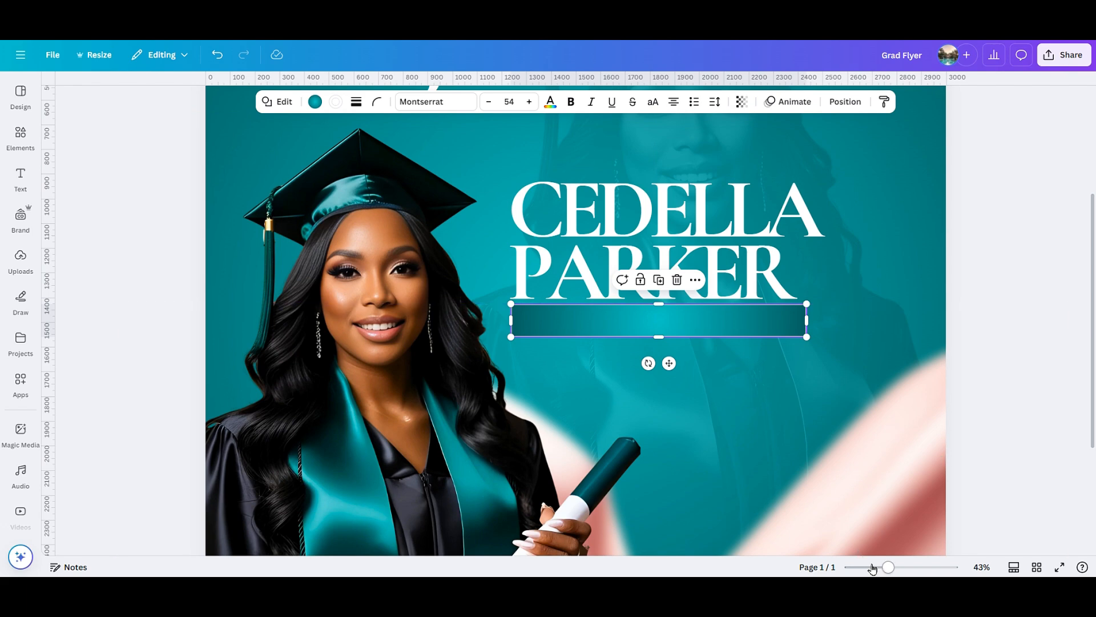
pyautogui.moveTo(886, 567); pyautogui.dragTo(876, 566)
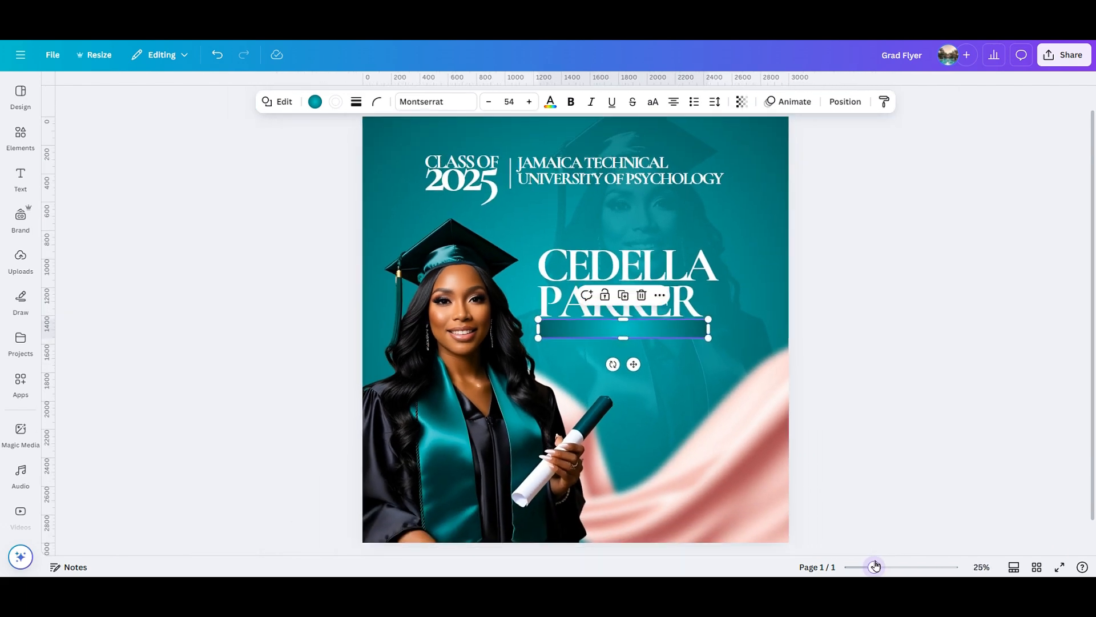
# Add the subtitle 'PHD IN PSYCHOLOGY (HONS.)', replacing the stray 9 with a parenthesis.
pyautogui.click(927, 465)
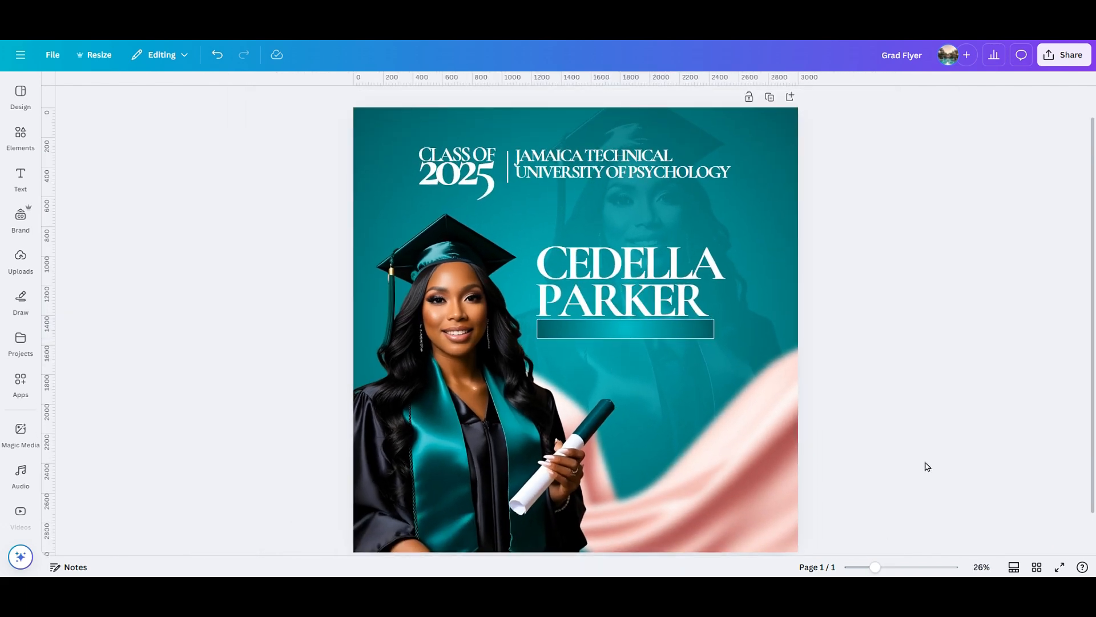
pyautogui.write('tPH')
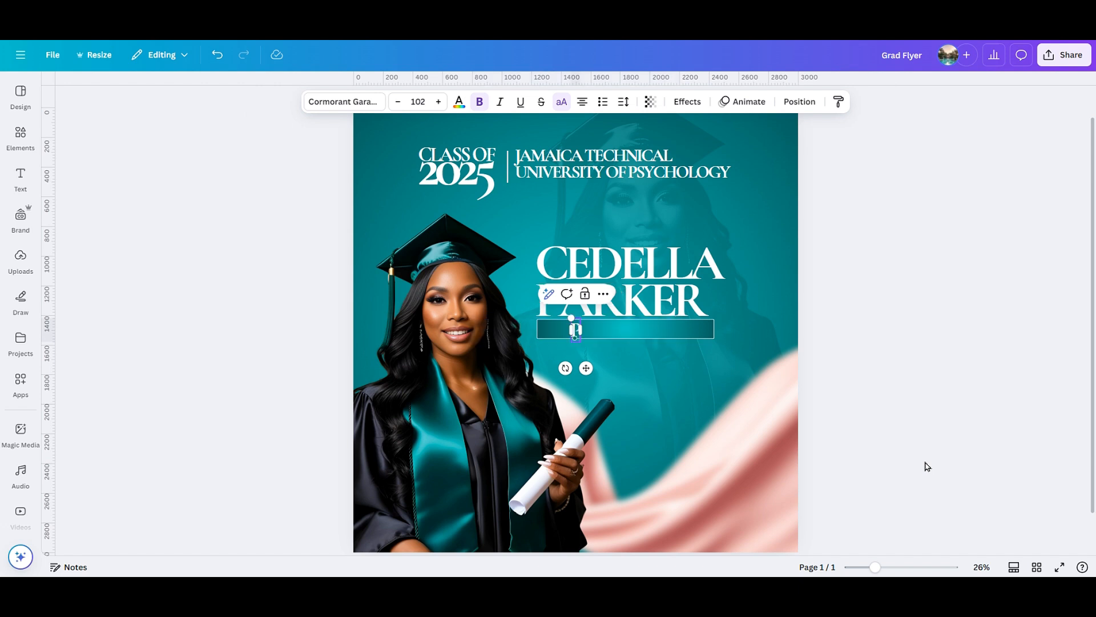
pyautogui.write('D')
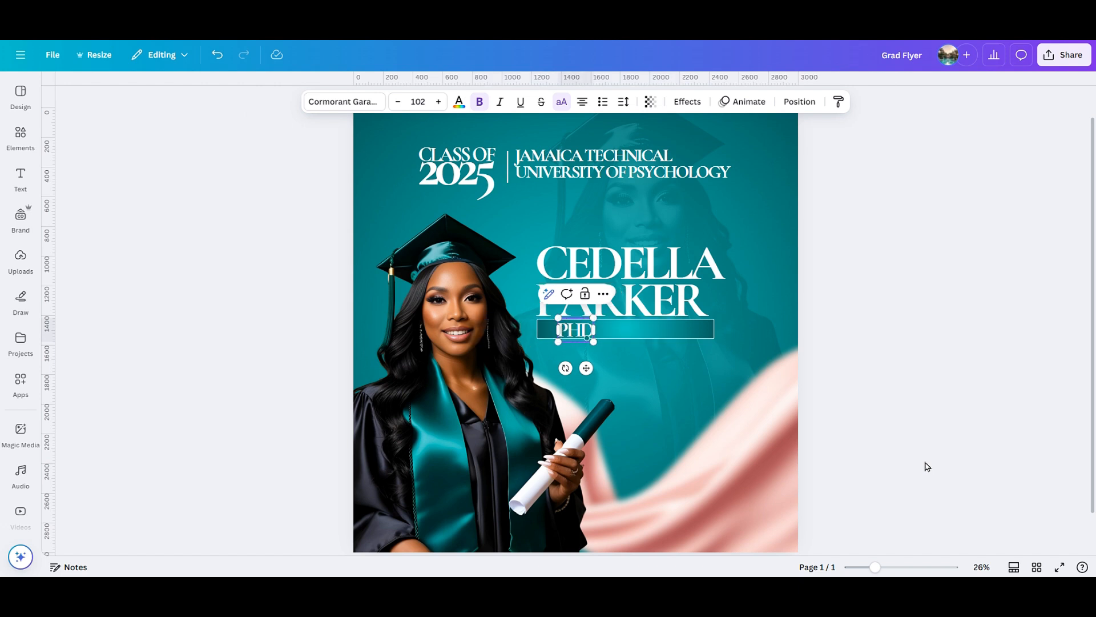
pyautogui.write(' IN PSYCHOLOGY')
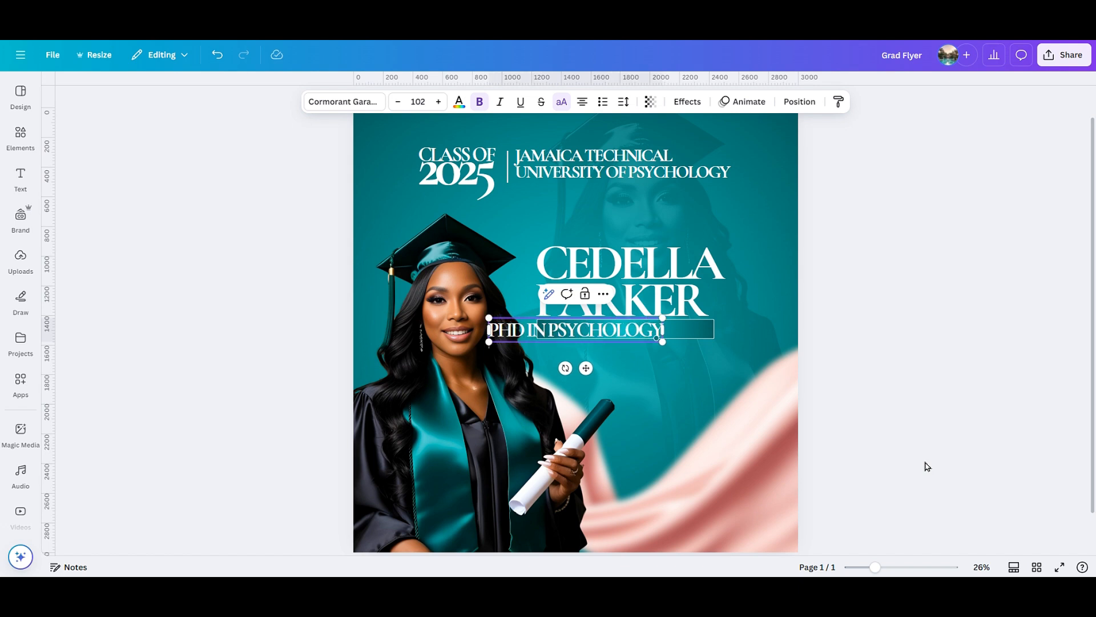
pyautogui.write(' 9HONS')
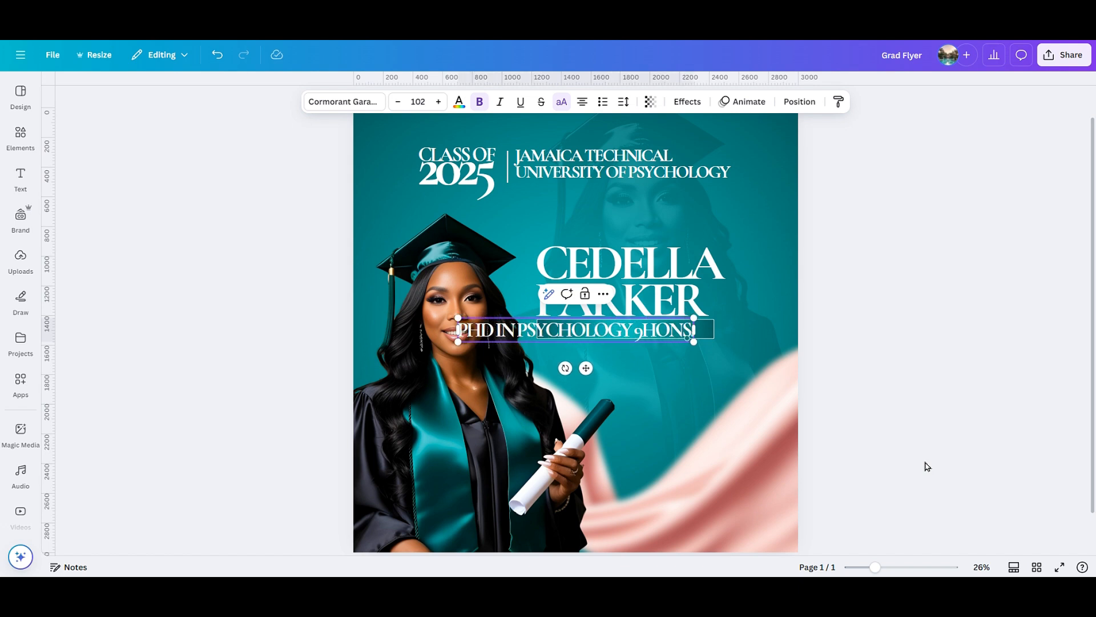
pyautogui.write(')')
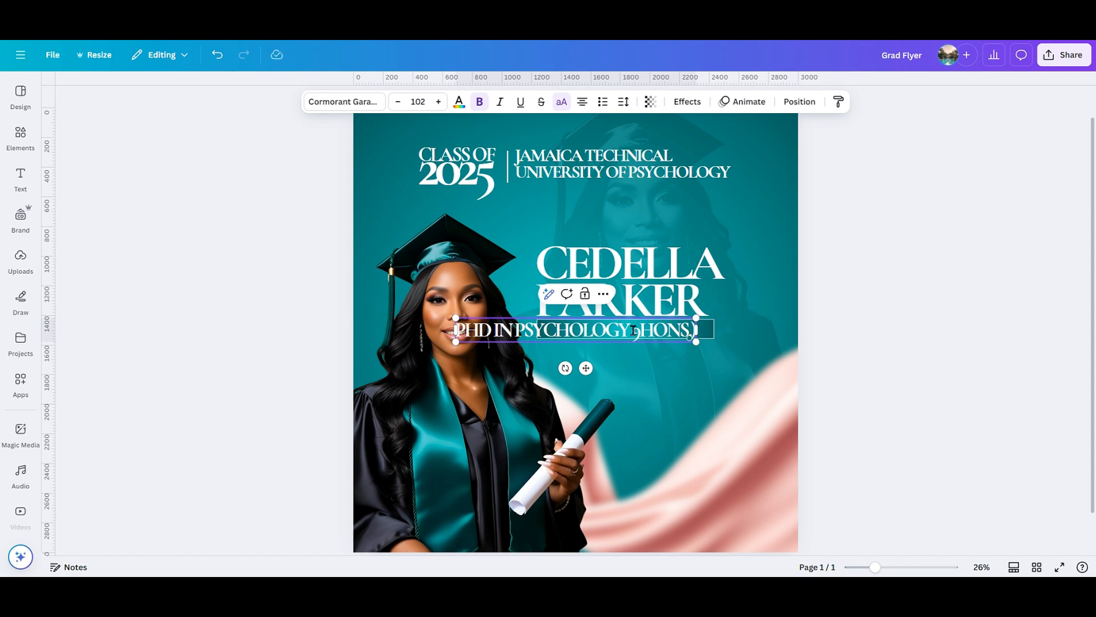
pyautogui.press('BackSpace')
pyautogui.write('(')
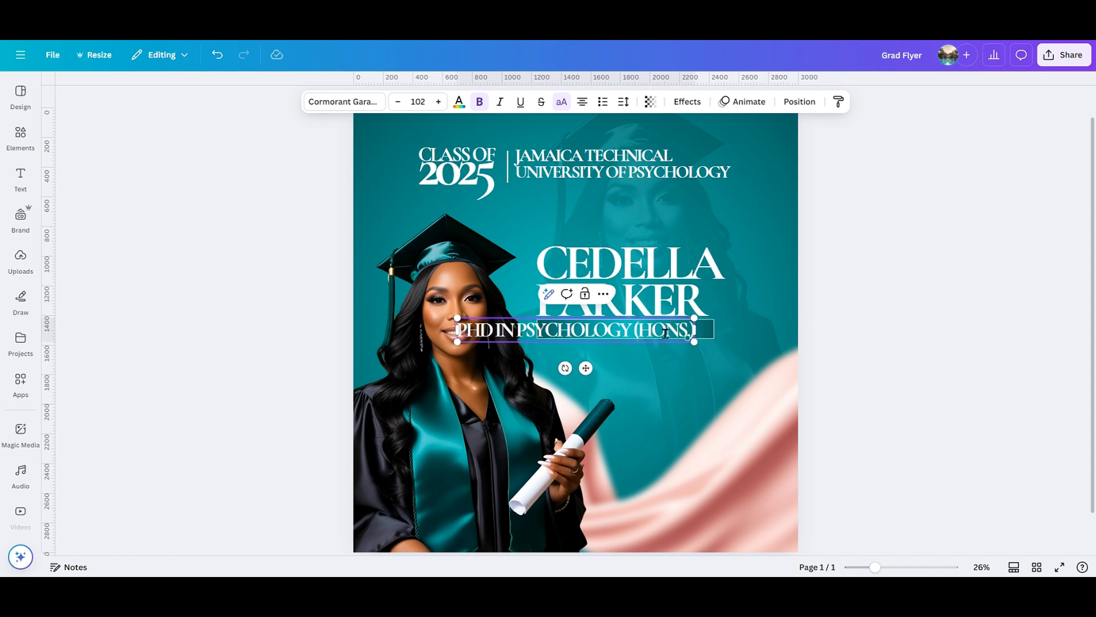
pyautogui.click(901, 362)
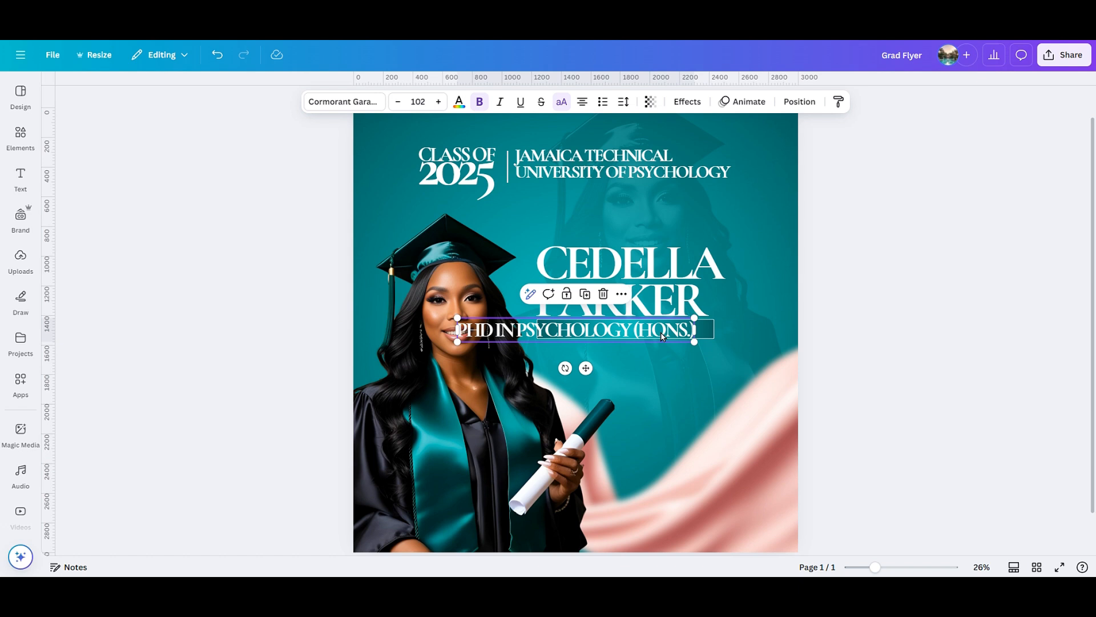
# Set the subtitle to DM Sans Regular, turn off all caps, and capitalise the H in 'Hons.'.
pyautogui.click(330, 106)
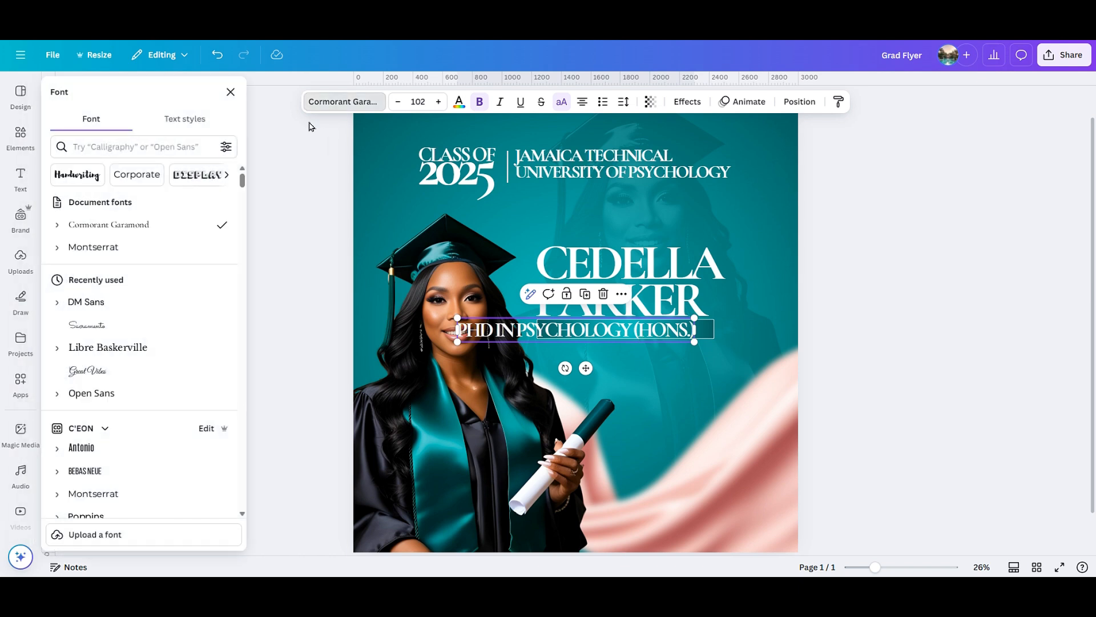
pyautogui.click(57, 302)
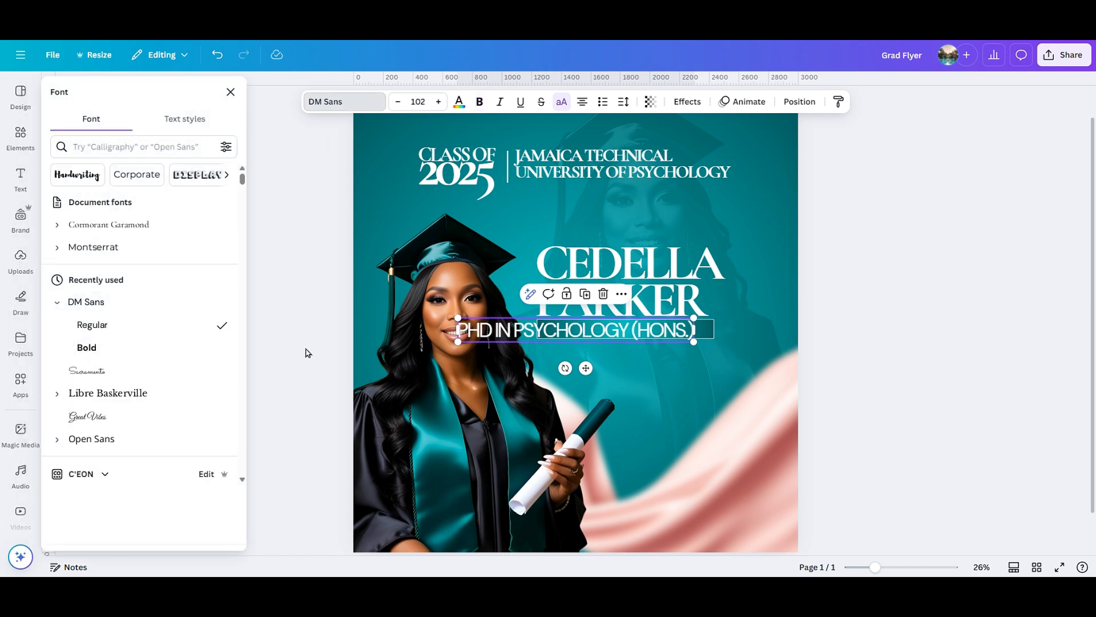
pyautogui.click(343, 349)
pyautogui.click(1009, 336)
pyautogui.click(665, 342)
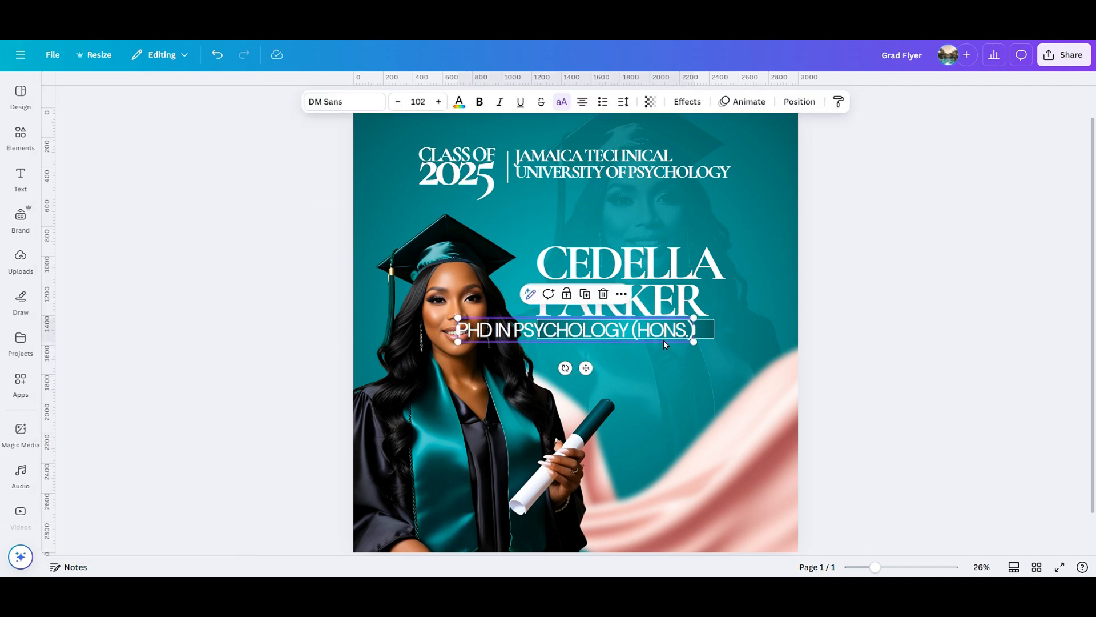
pyautogui.moveTo(875, 567); pyautogui.dragTo(883, 563)
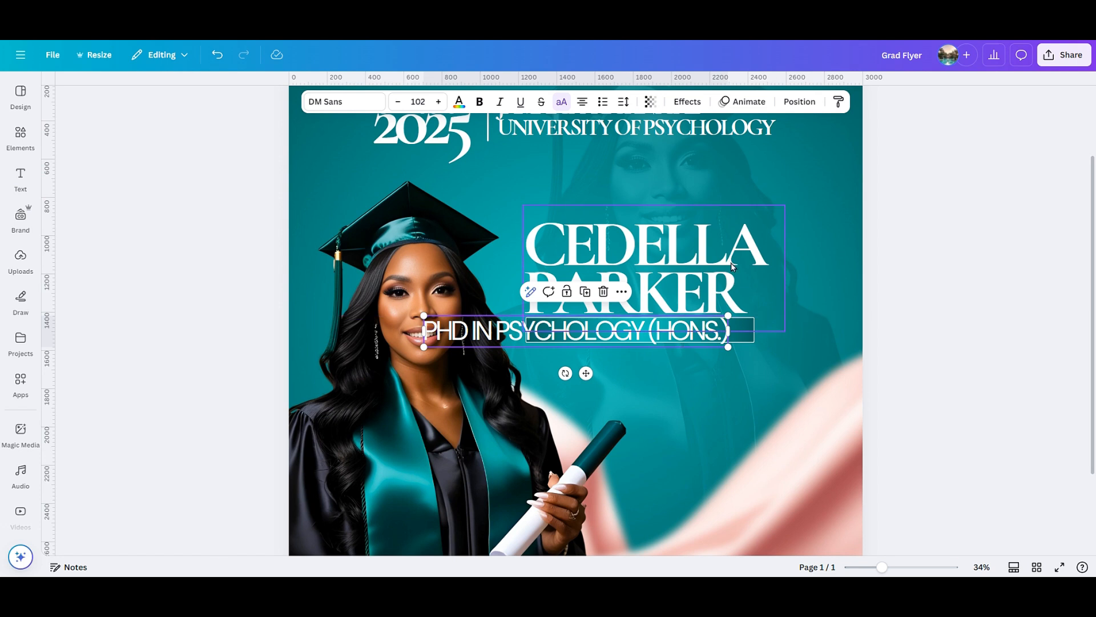
pyautogui.click(562, 103)
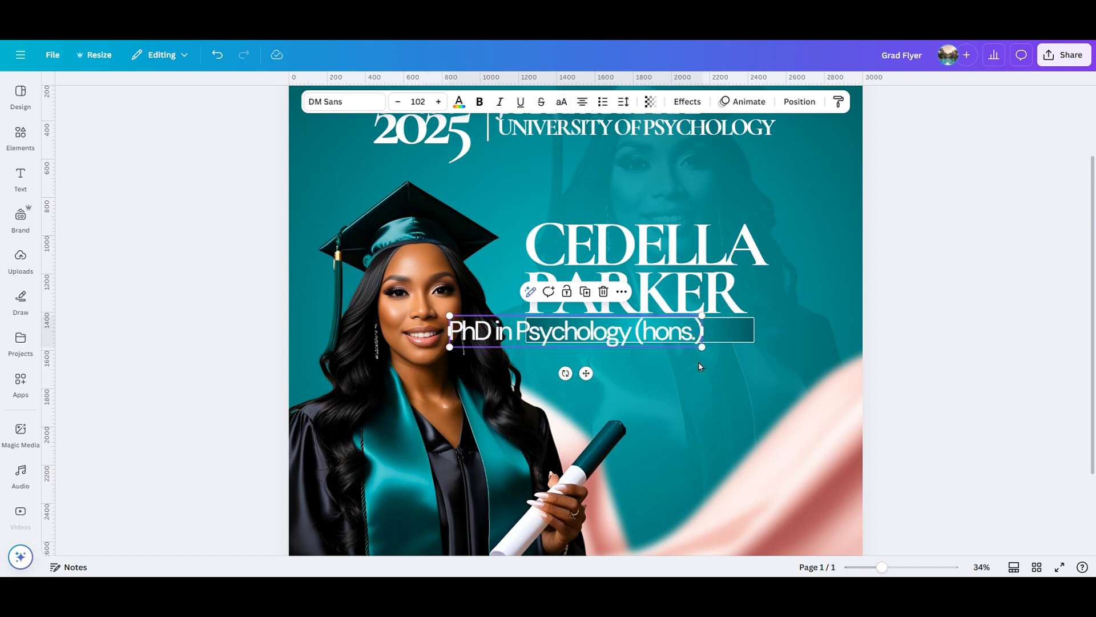
pyautogui.moveTo(884, 561); pyautogui.dragTo(891, 564)
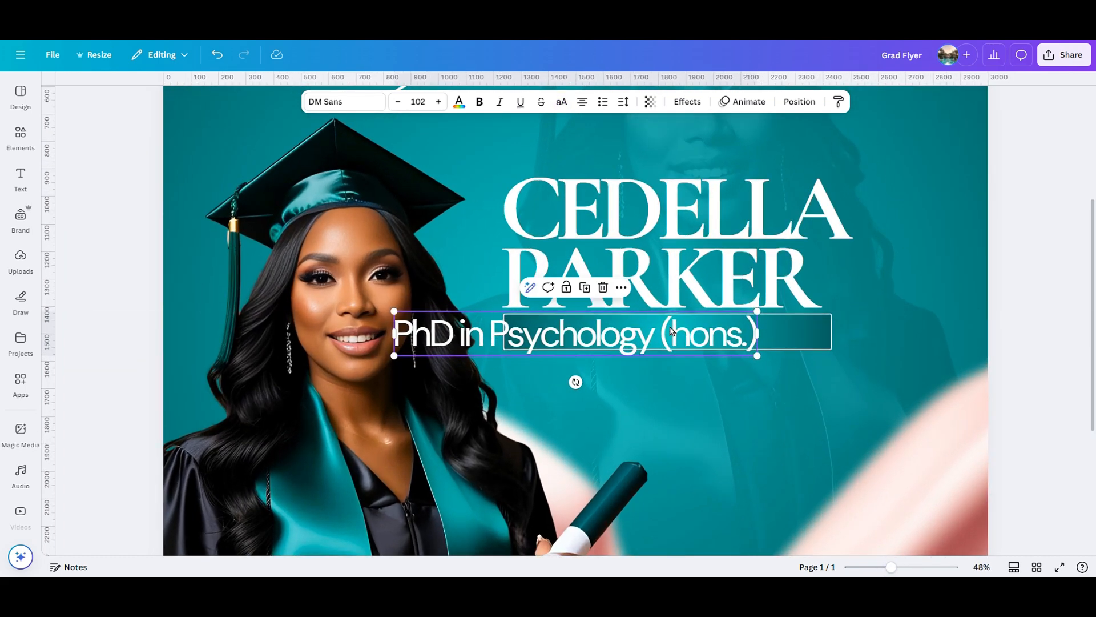
pyautogui.press('BackSpace')
pyautogui.write('H')
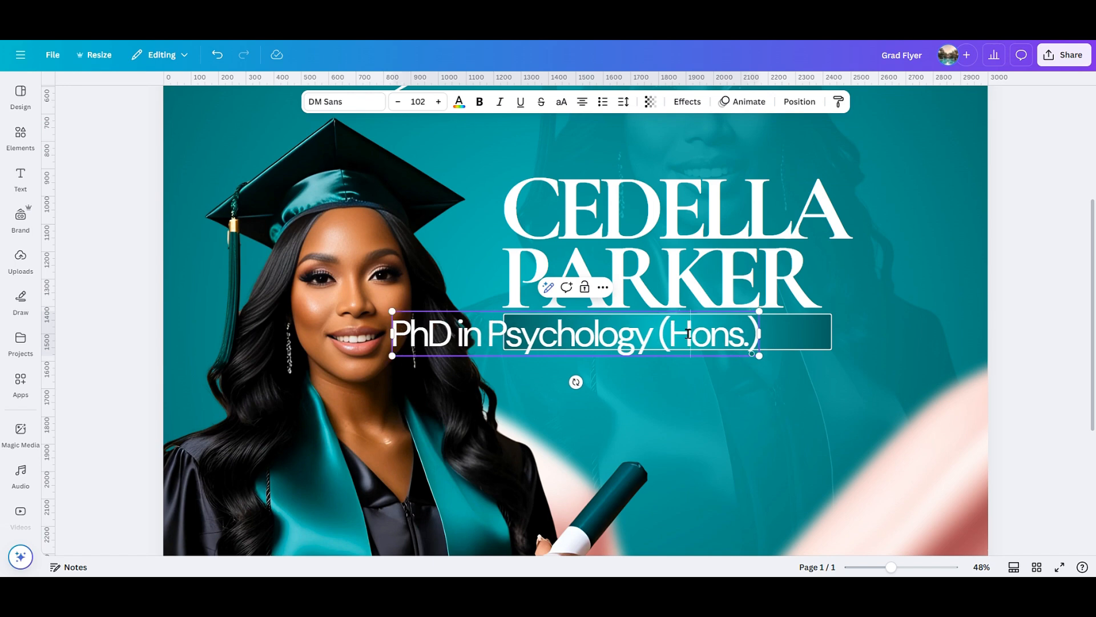
pyautogui.scroll(2, 688, 334)
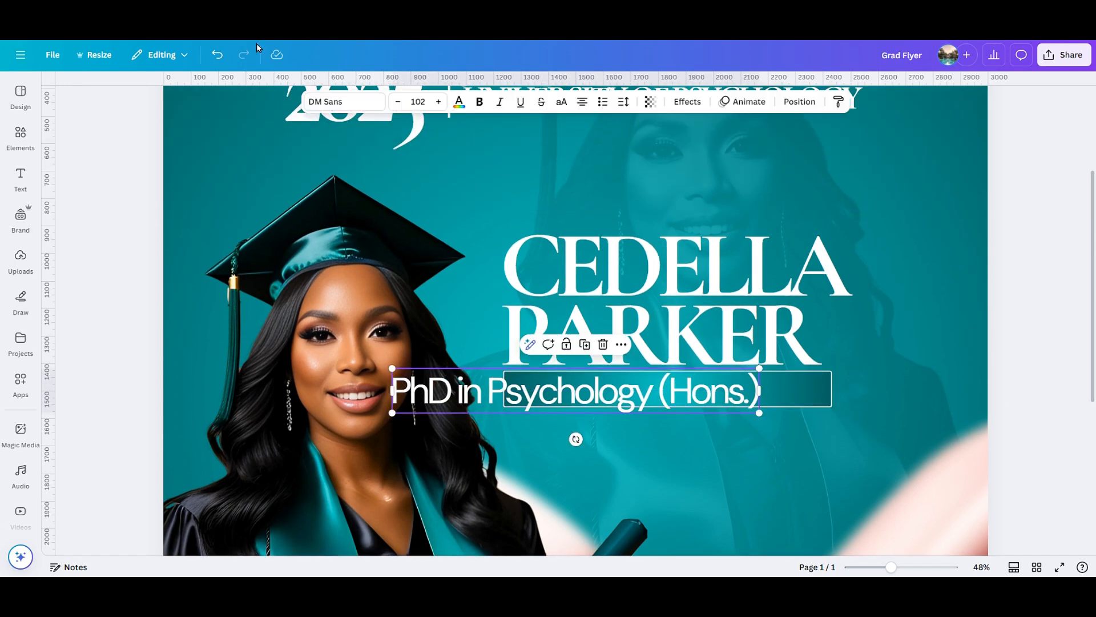
# Place the subtitle on the teal bar at size 69.2, loosen its letter spacing, and centre it.
pyautogui.click(344, 101)
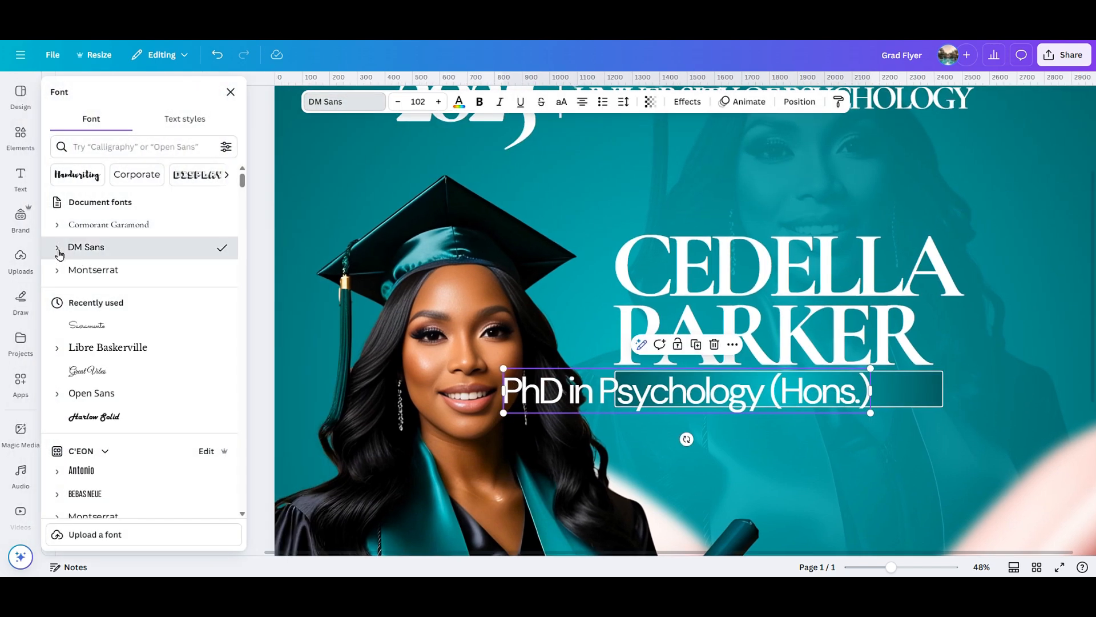
pyautogui.click(59, 247)
pyautogui.click(230, 92)
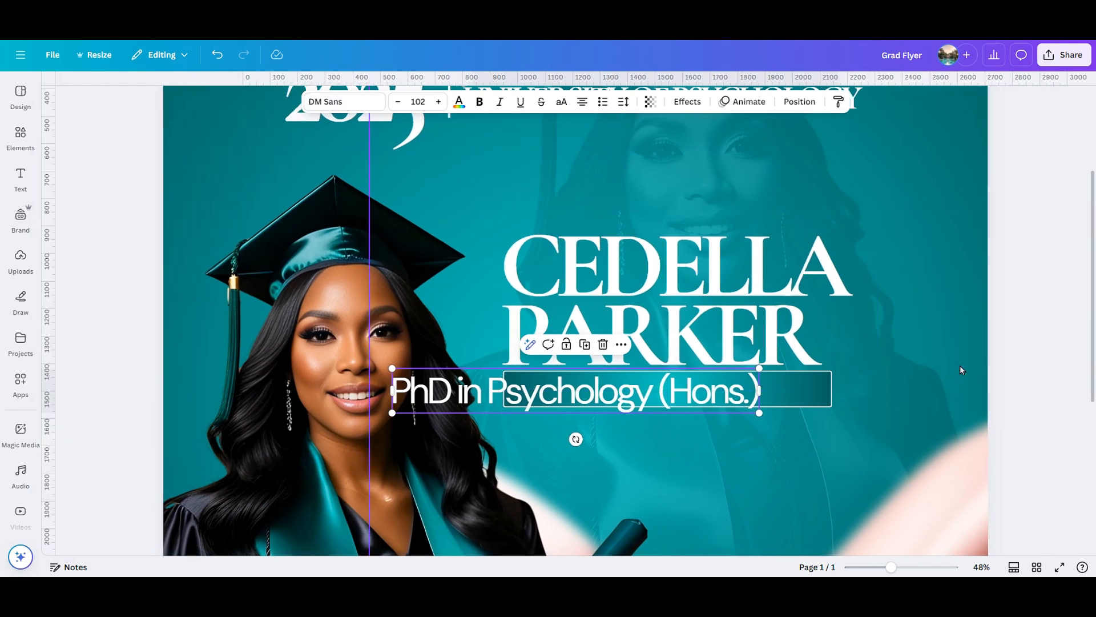
pyautogui.click(718, 397)
pyautogui.moveTo(718, 397); pyautogui.dragTo(759, 401)
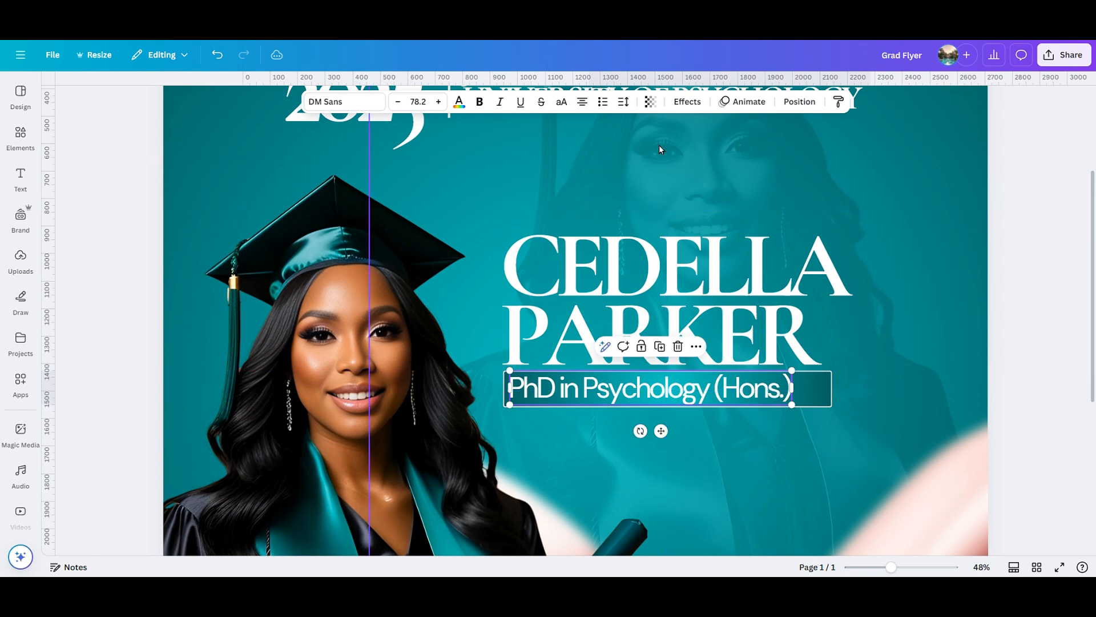
pyautogui.click(625, 107)
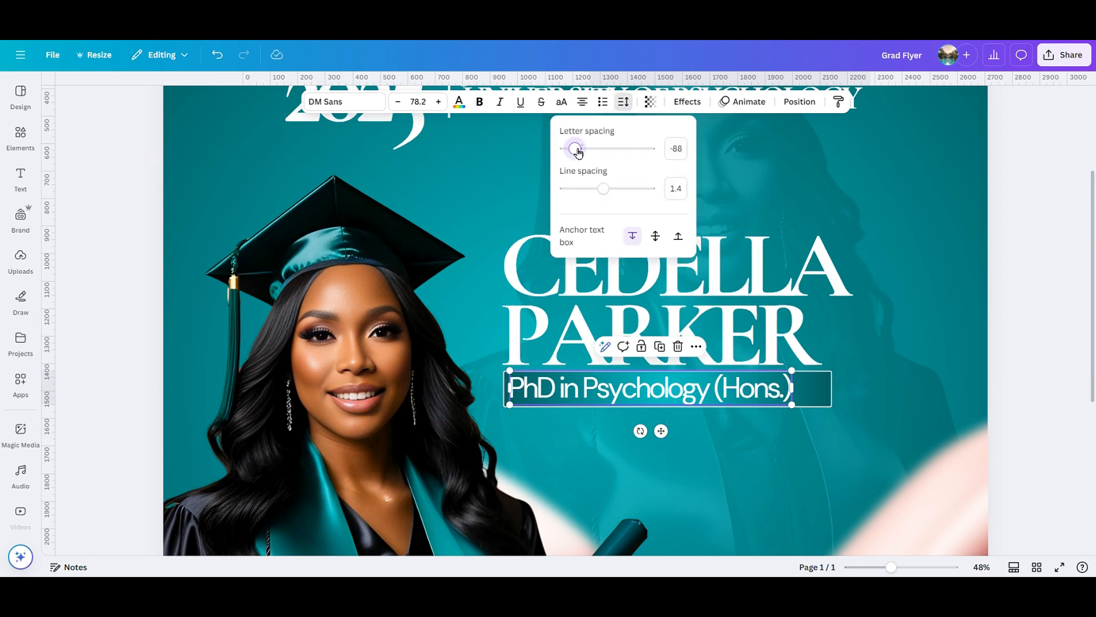
pyautogui.moveTo(578, 151); pyautogui.dragTo(580, 151)
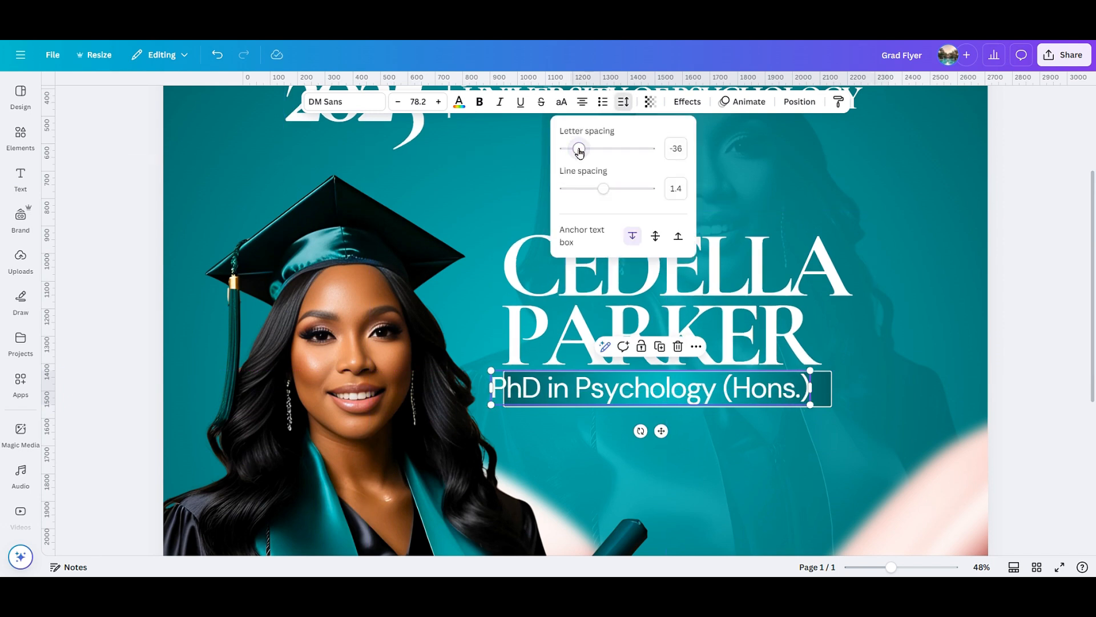
pyautogui.moveTo(811, 405); pyautogui.dragTo(776, 405)
pyautogui.moveTo(642, 428); pyautogui.dragTo(687, 429)
pyautogui.scroll(-5, 790, 374)
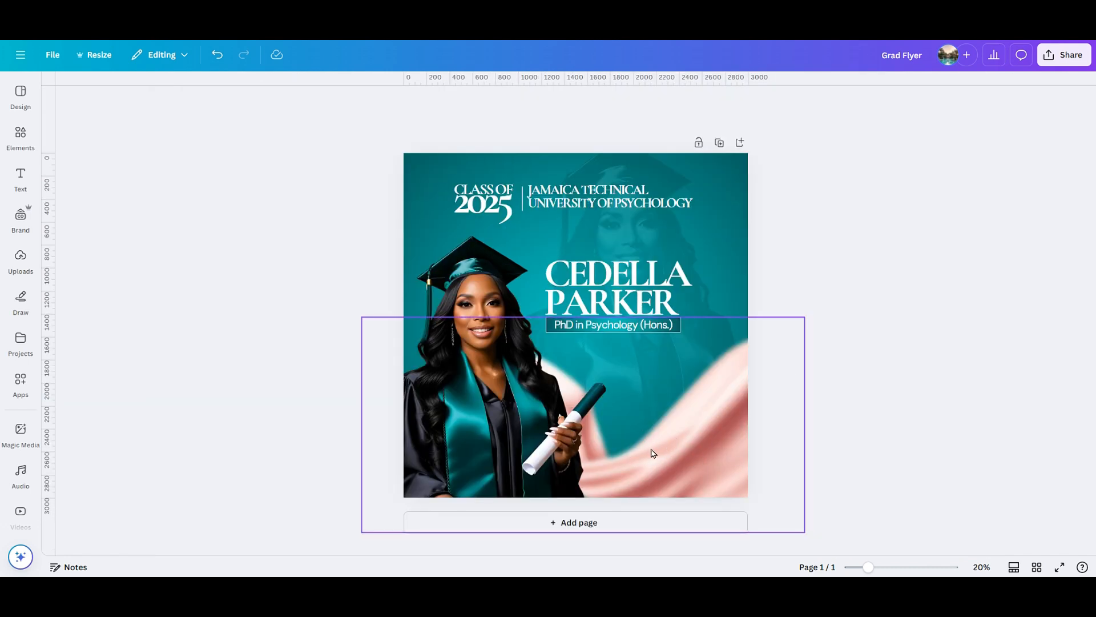
# Nudge the pink fabric up, then add a square over the graduate's gown filled with white.
pyautogui.moveTo(675, 429); pyautogui.dragTo(675, 424)
pyautogui.click(870, 416)
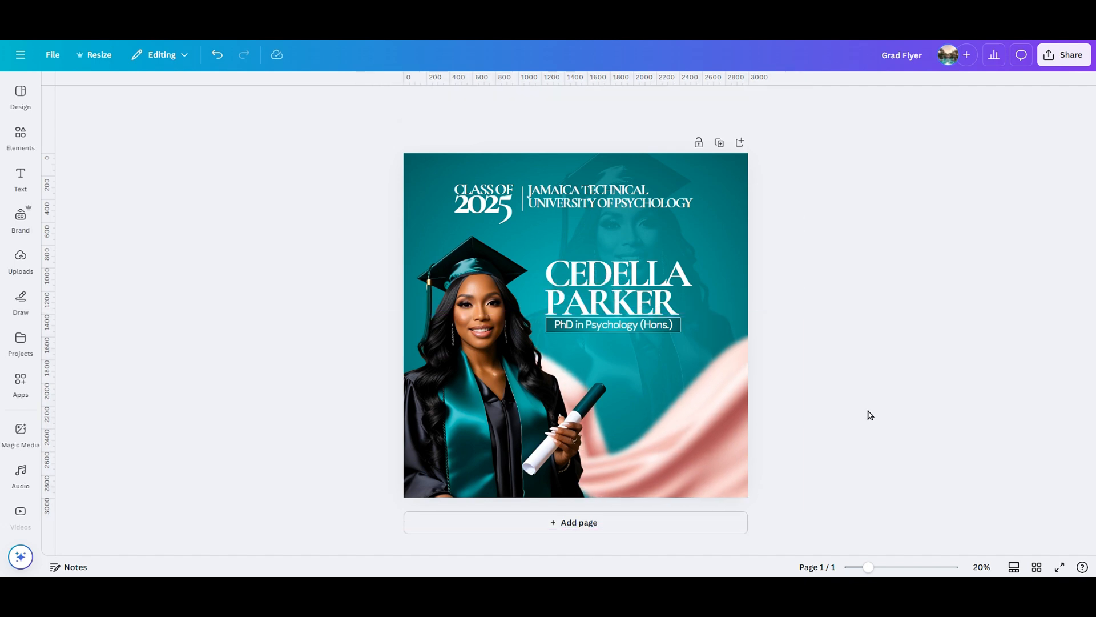
pyautogui.press('r')
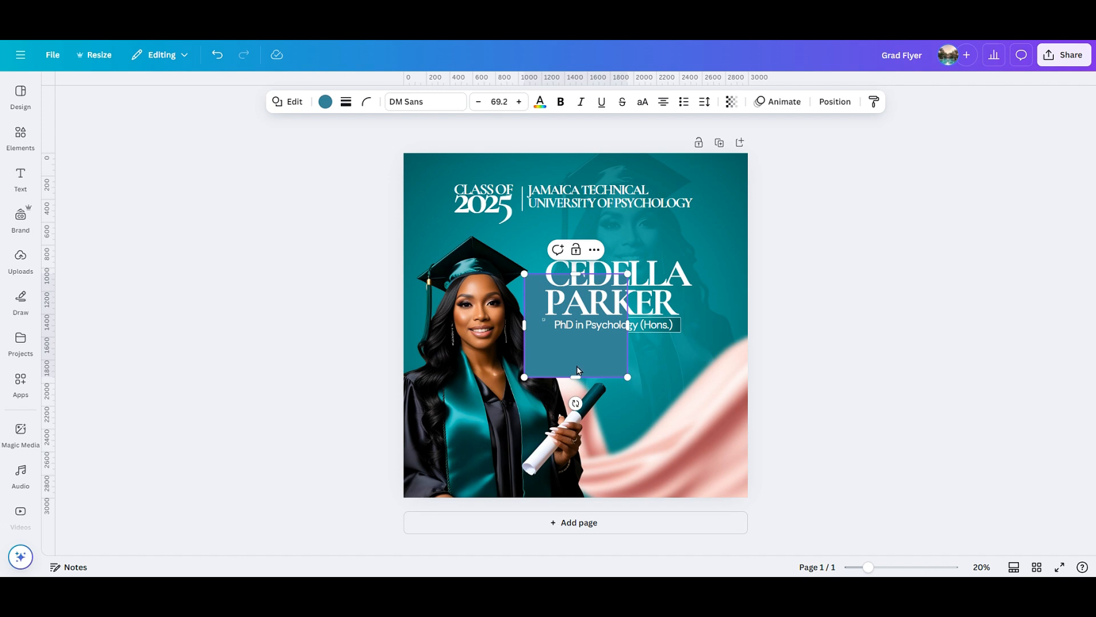
pyautogui.moveTo(580, 366); pyautogui.dragTo(527, 407)
pyautogui.click(824, 403)
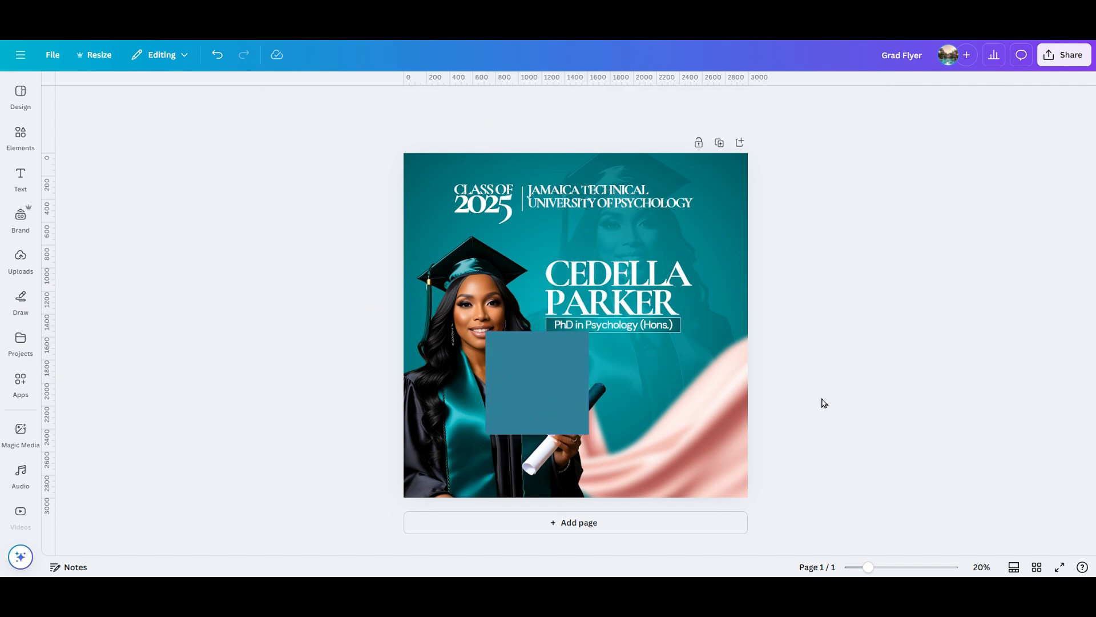
pyautogui.moveTo(869, 566); pyautogui.dragTo(871, 566)
pyautogui.click(557, 376)
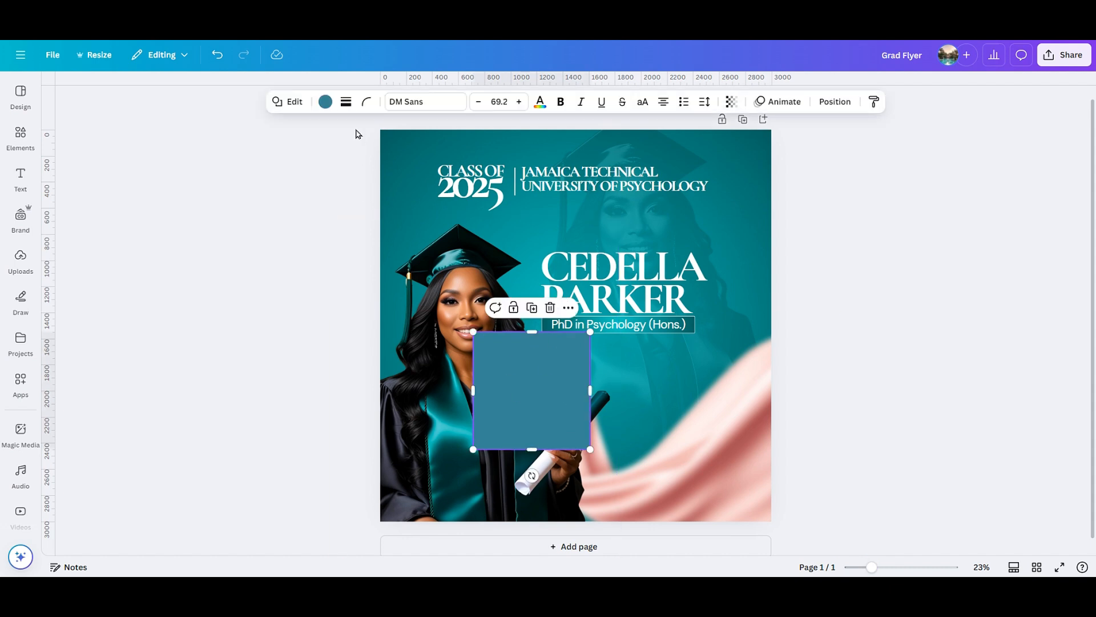
pyautogui.click(325, 102)
pyautogui.click(193, 189)
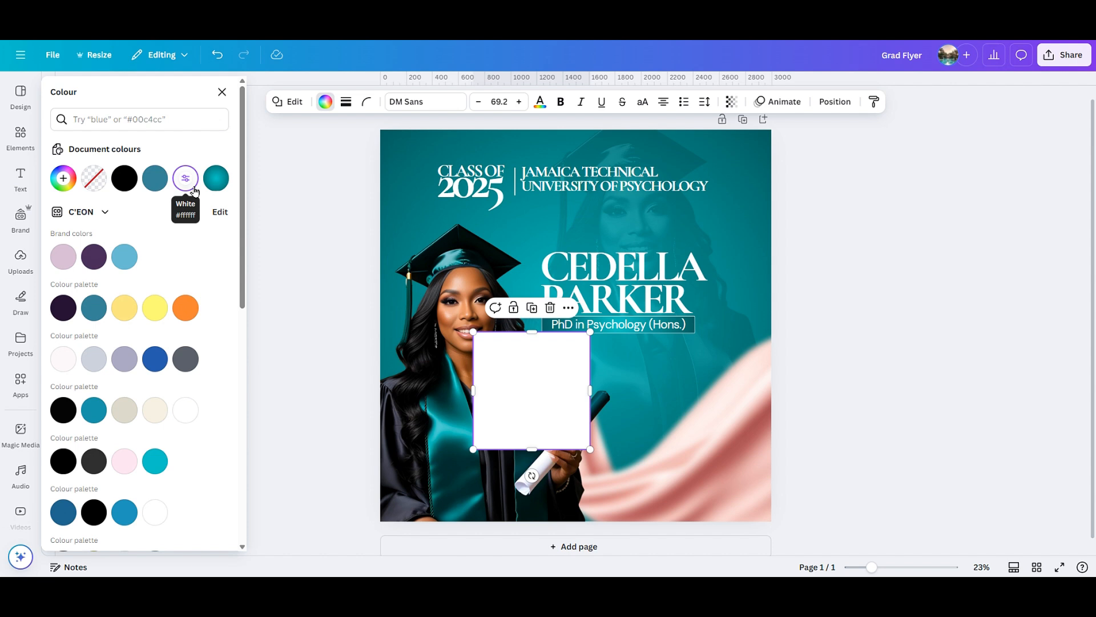
# Fill the square with a white-to-transparent gradient, keeping the original gradient direction.
pyautogui.click(186, 179)
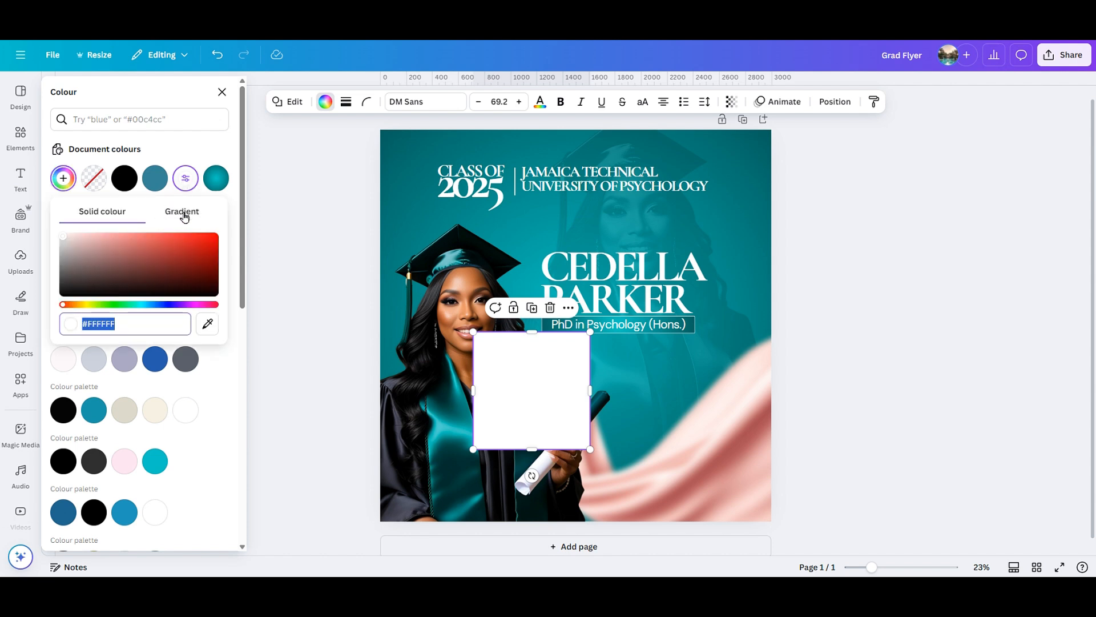
pyautogui.click(182, 213)
pyautogui.click(98, 263)
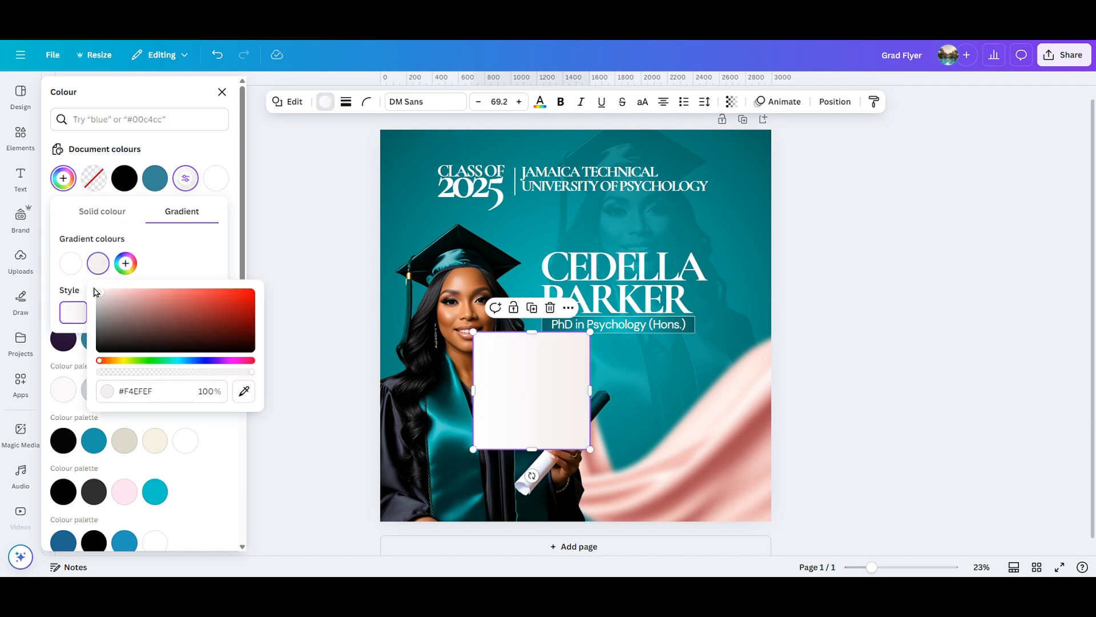
pyautogui.moveTo(94, 292); pyautogui.dragTo(92, 288)
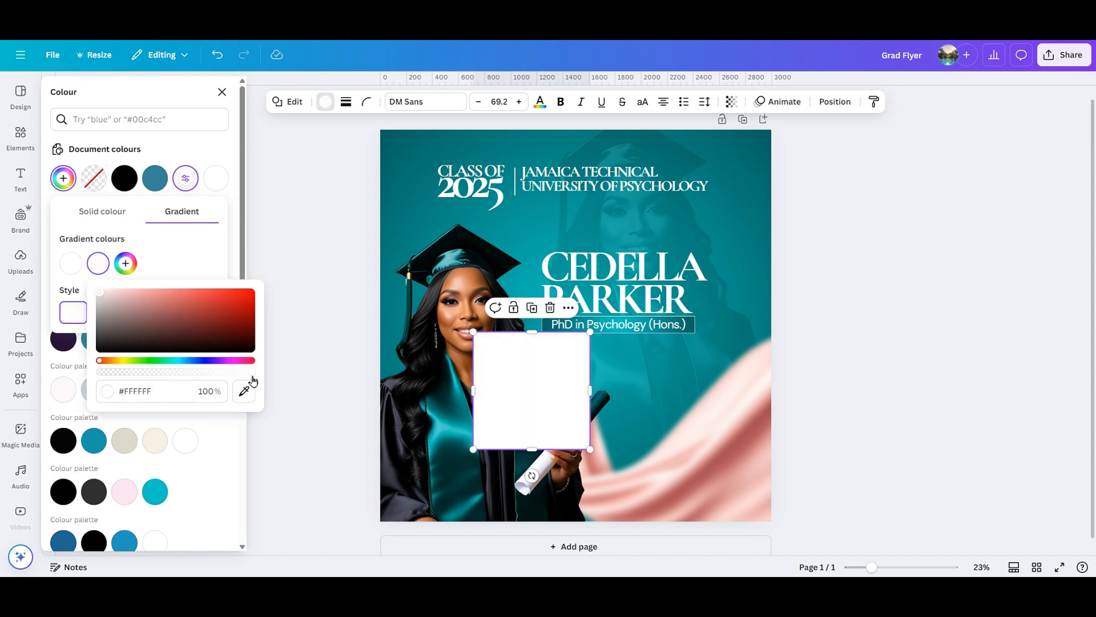
pyautogui.moveTo(254, 380); pyautogui.dragTo(101, 378)
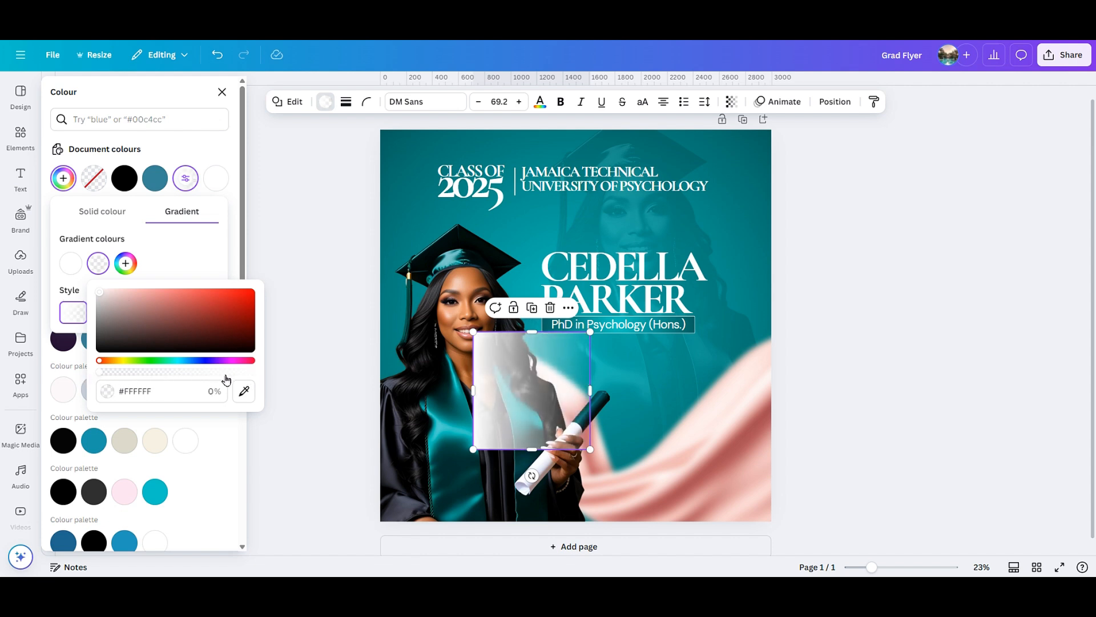
pyautogui.click(183, 266)
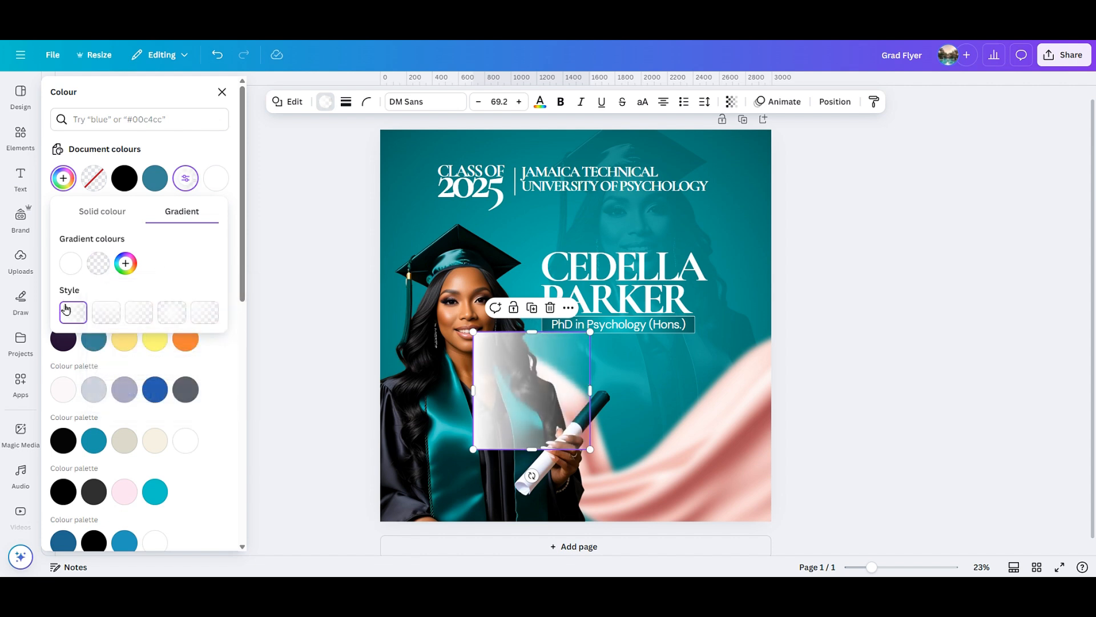
pyautogui.click(115, 317)
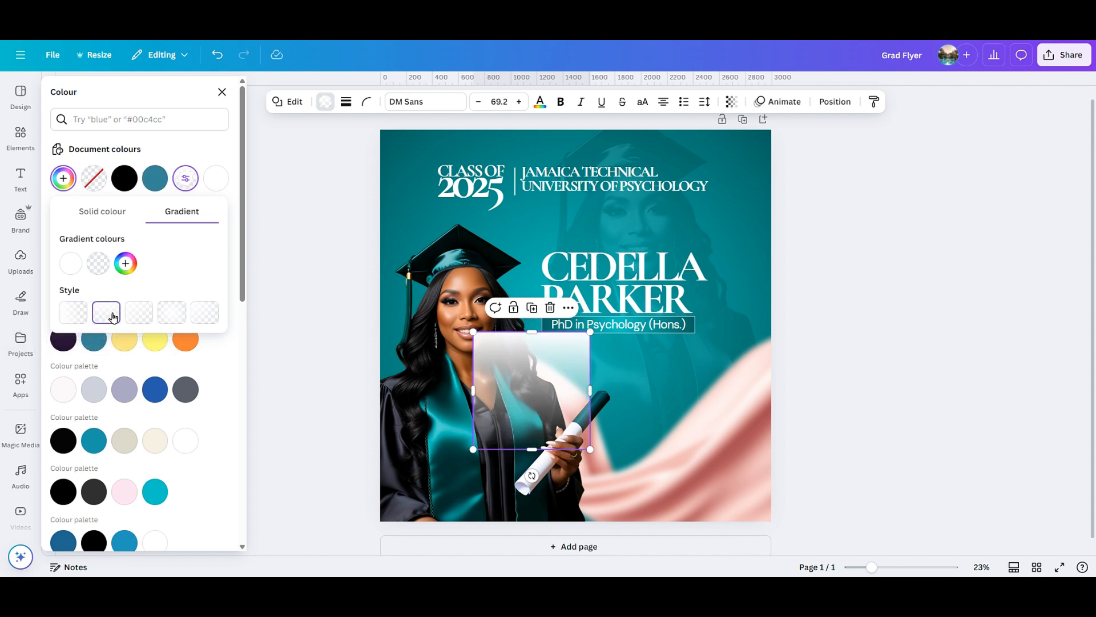
pyautogui.click(82, 316)
pyautogui.click(301, 294)
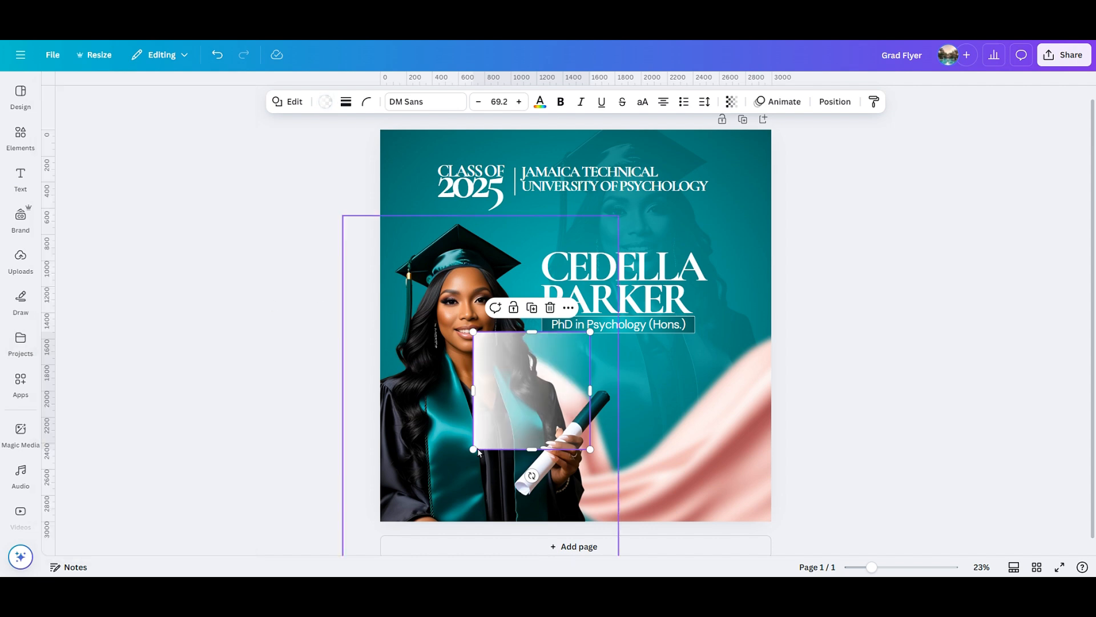
# Rotate the gradient square -90° and stretch it across the flyer's bottom edge.
pyautogui.moveTo(514, 419); pyautogui.dragTo(474, 474)
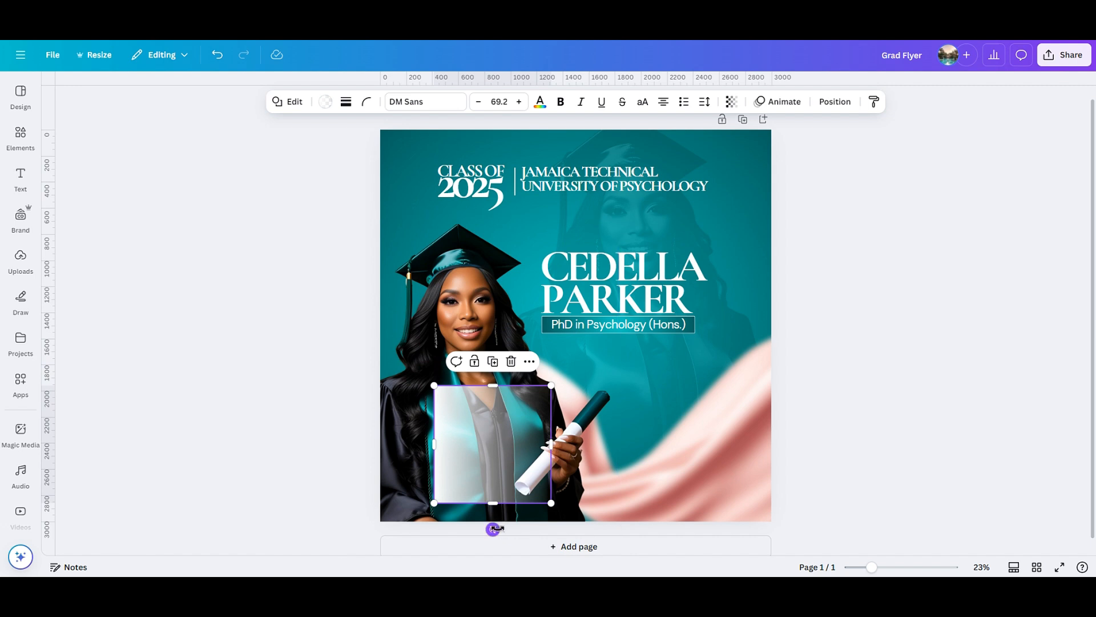
pyautogui.moveTo(493, 529); pyautogui.dragTo(776, 465)
pyautogui.click(851, 475)
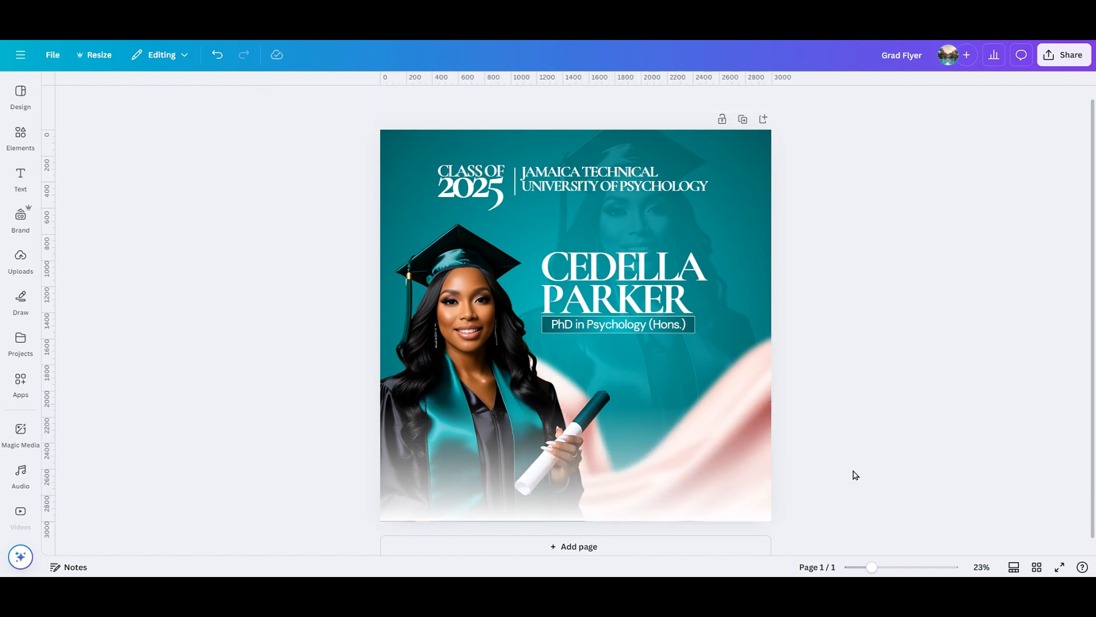
pyautogui.click(689, 499)
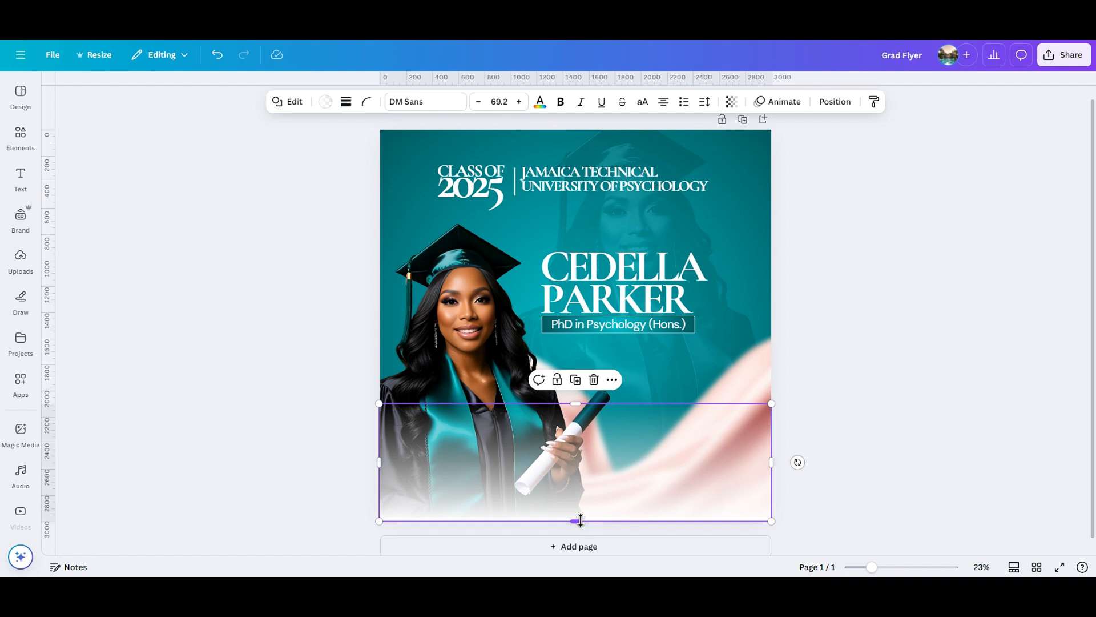
pyautogui.moveTo(581, 521); pyautogui.dragTo(581, 524)
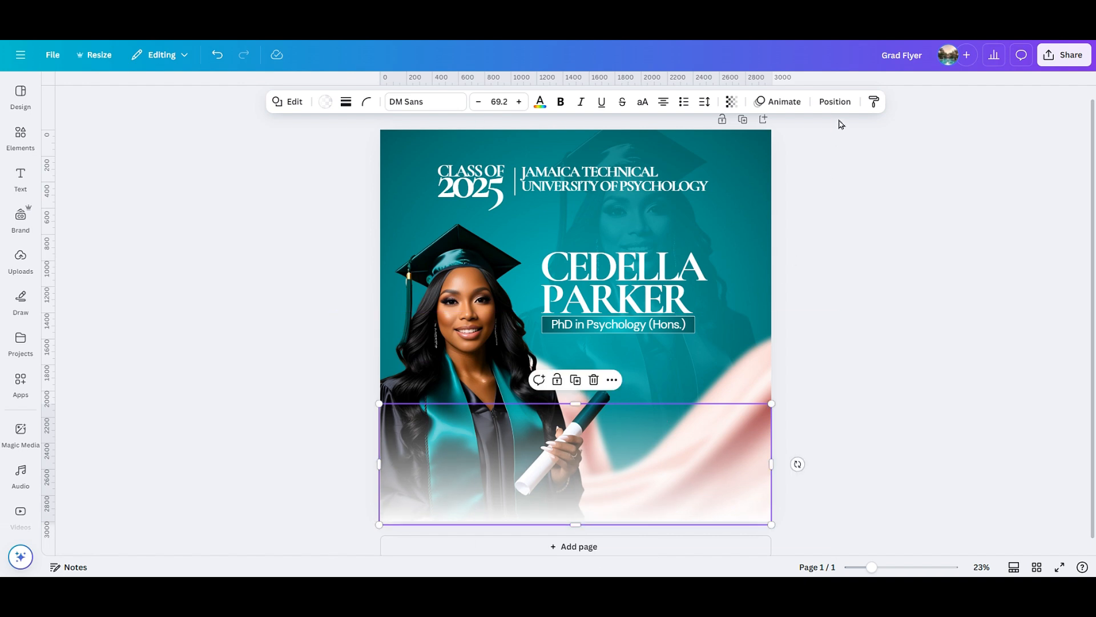
# Layer the white gradient below the graduate, duplicate it, and move the copy below as well.
pyautogui.click(835, 102)
pyautogui.moveTo(174, 268); pyautogui.dragTo(170, 397)
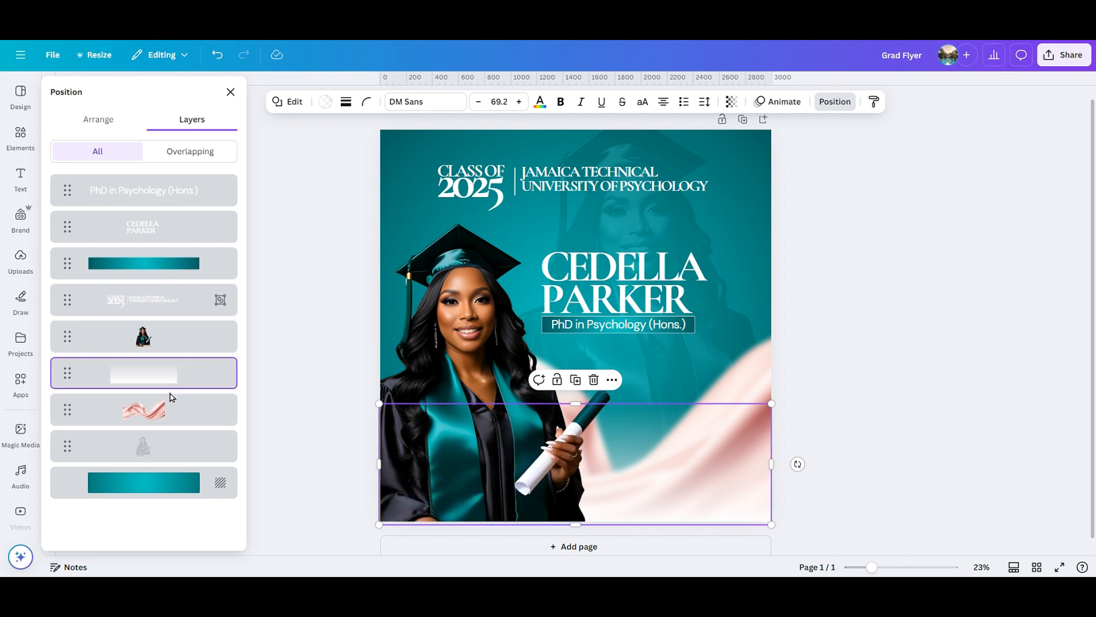
pyautogui.click(575, 380)
pyautogui.moveTo(166, 191); pyautogui.dragTo(159, 415)
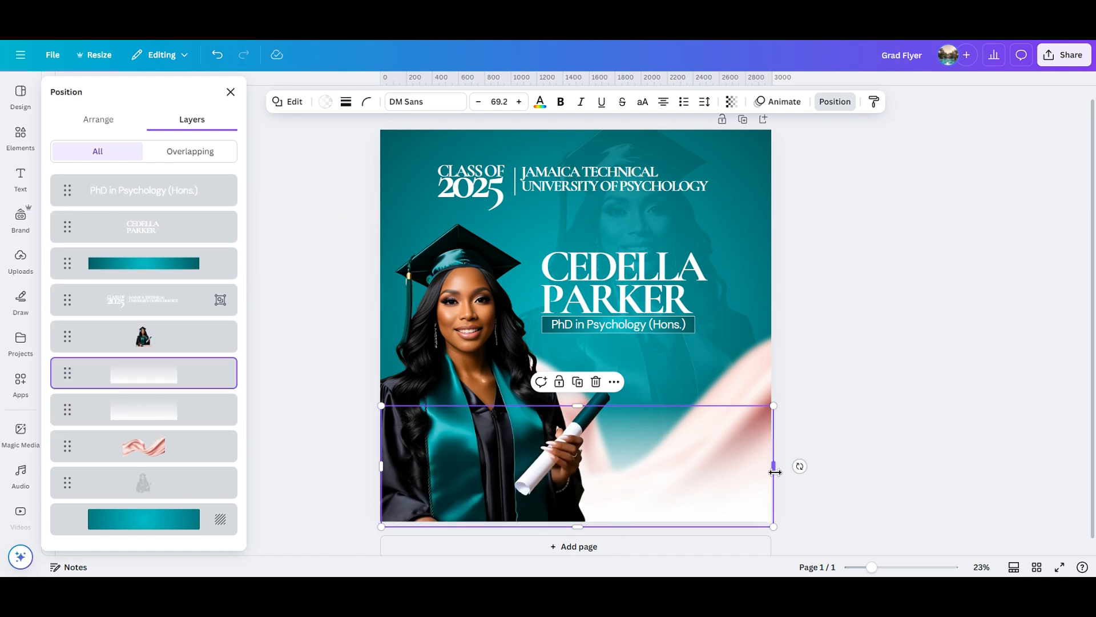
# Add a text box reading "Go confidently in tee direction of your dreams. Live the life you have imagined.".
pyautogui.click(845, 420)
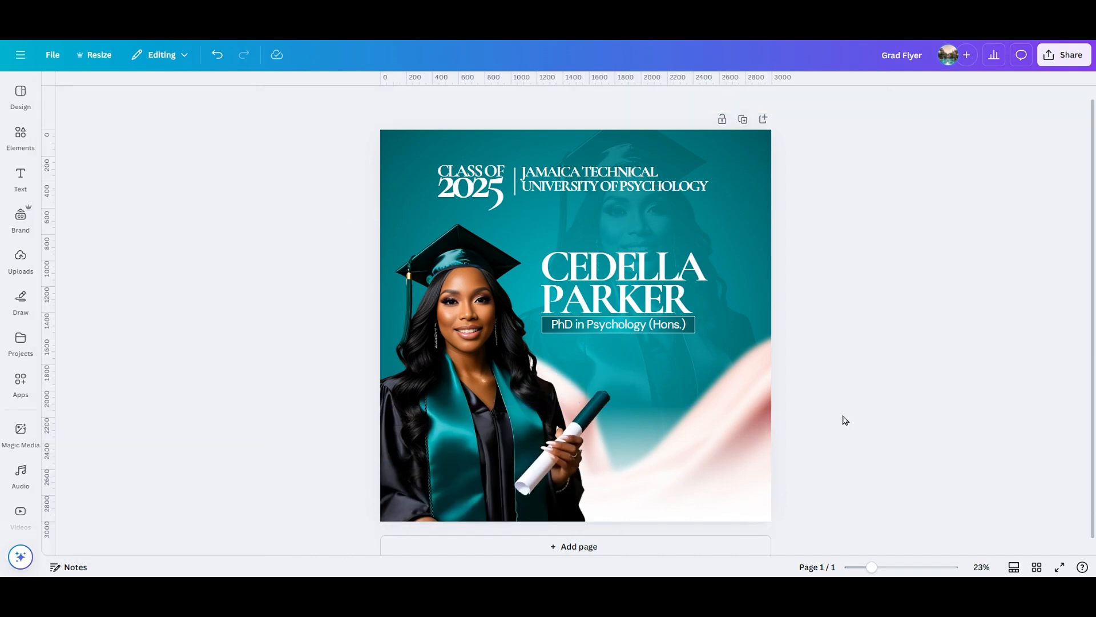
pyautogui.press('t')
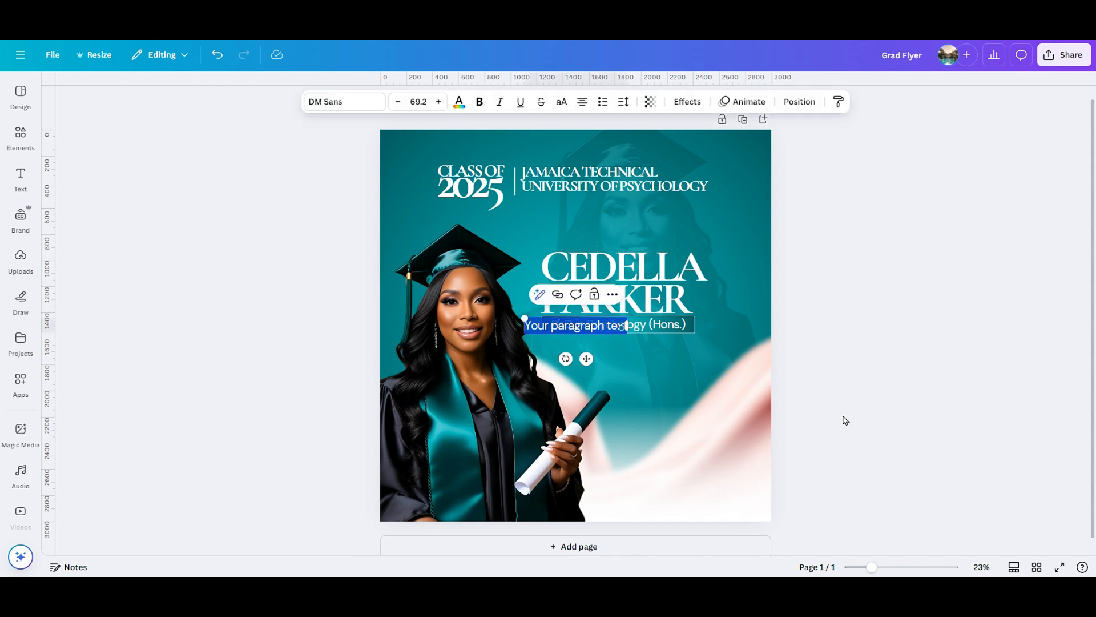
pyautogui.press('BackSpace')
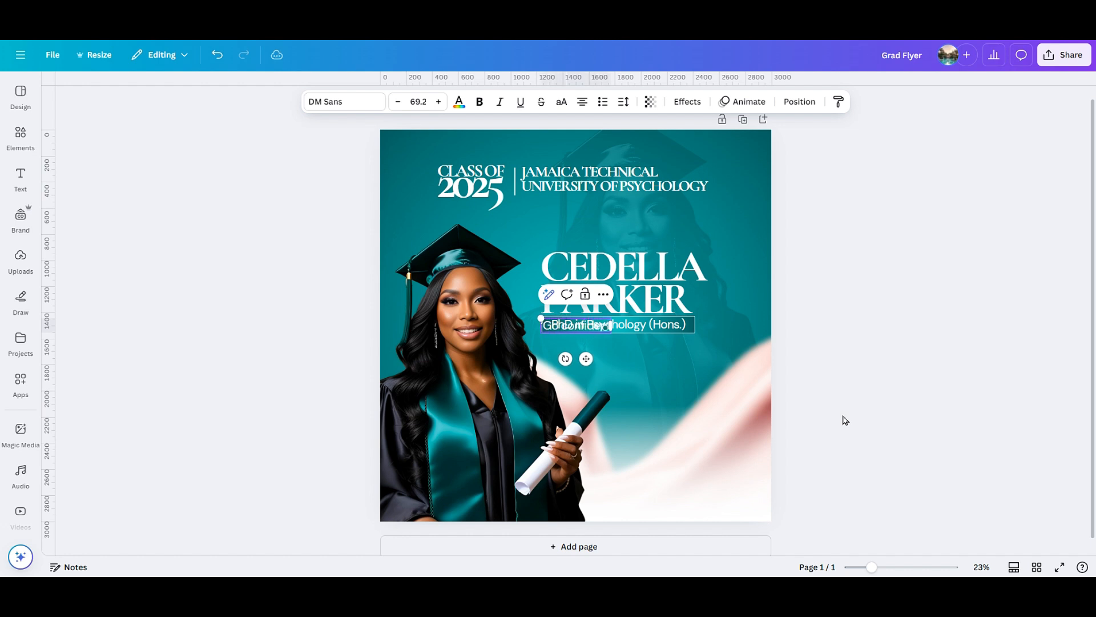
pyautogui.write('Go confidently in te')
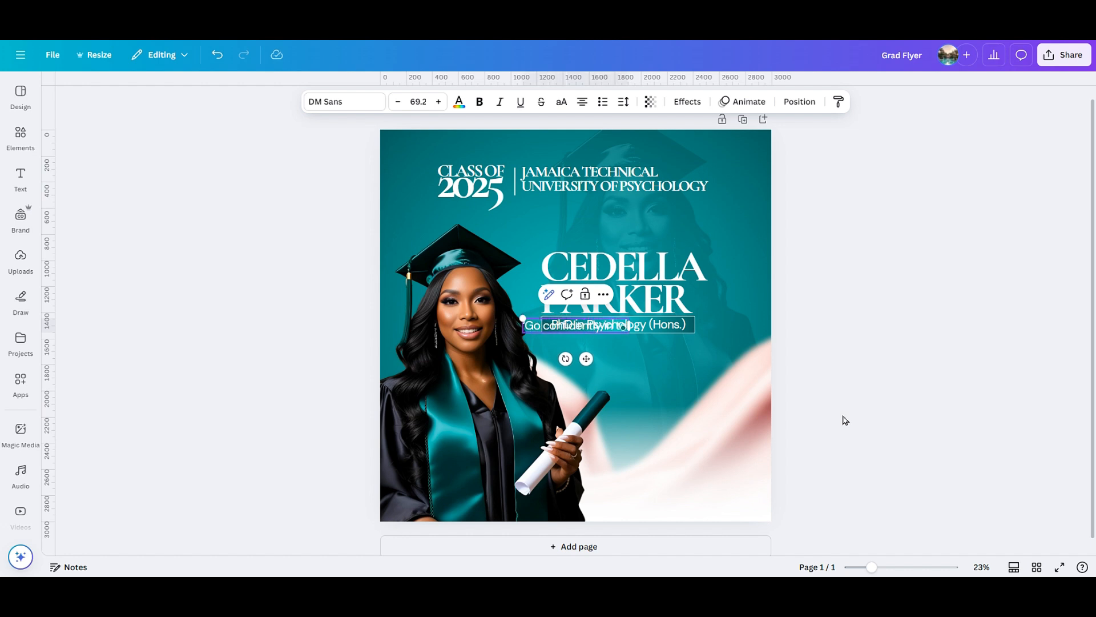
pyautogui.write('e direction of your drea')
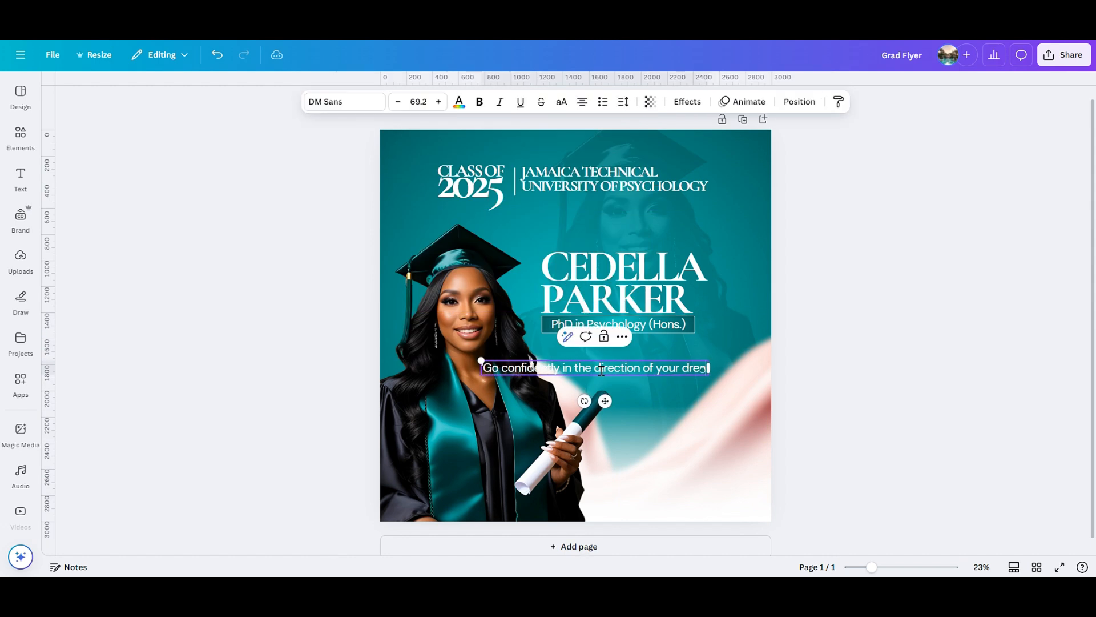
pyautogui.write('ms. Live the life you have imagined."')
# Narrow the quote box so it wraps and place it at the lower right.
pyautogui.moveTo(772, 376); pyautogui.dragTo(665, 381)
pyautogui.moveTo(586, 377); pyautogui.dragTo(693, 461)
pyautogui.moveTo(872, 567); pyautogui.dragTo(883, 567)
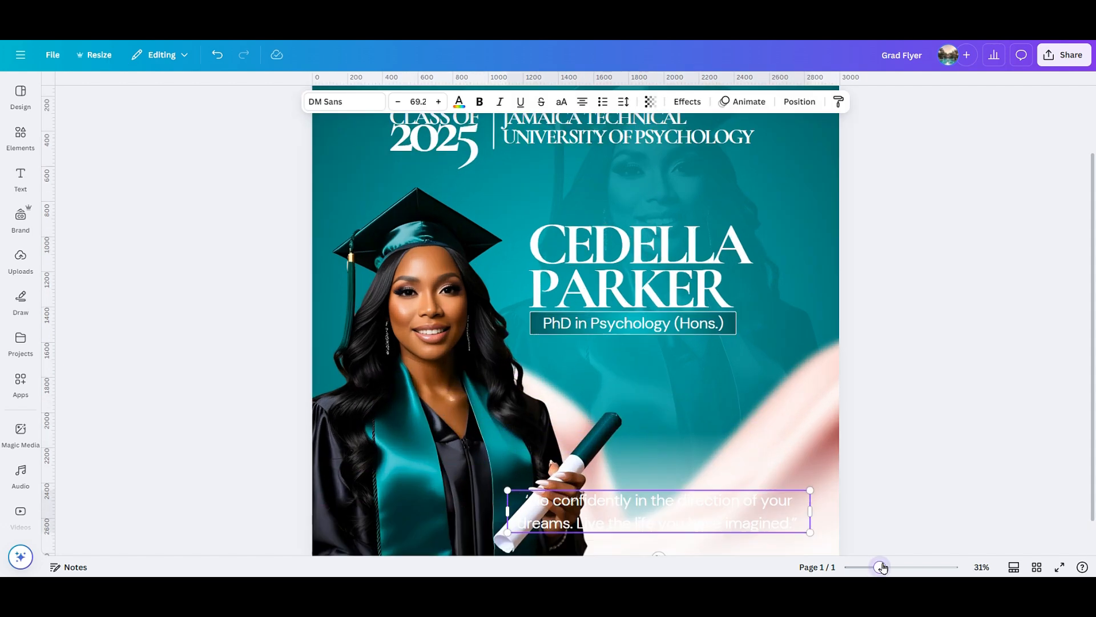
pyautogui.scroll(-2, 882, 399)
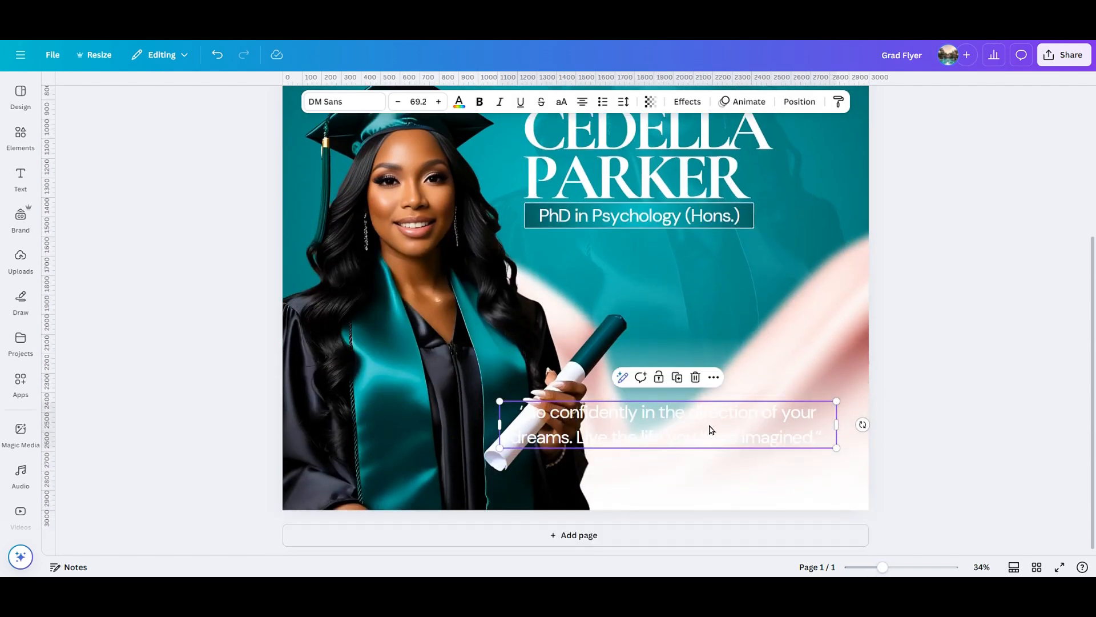
pyautogui.moveTo(711, 429); pyautogui.dragTo(731, 423)
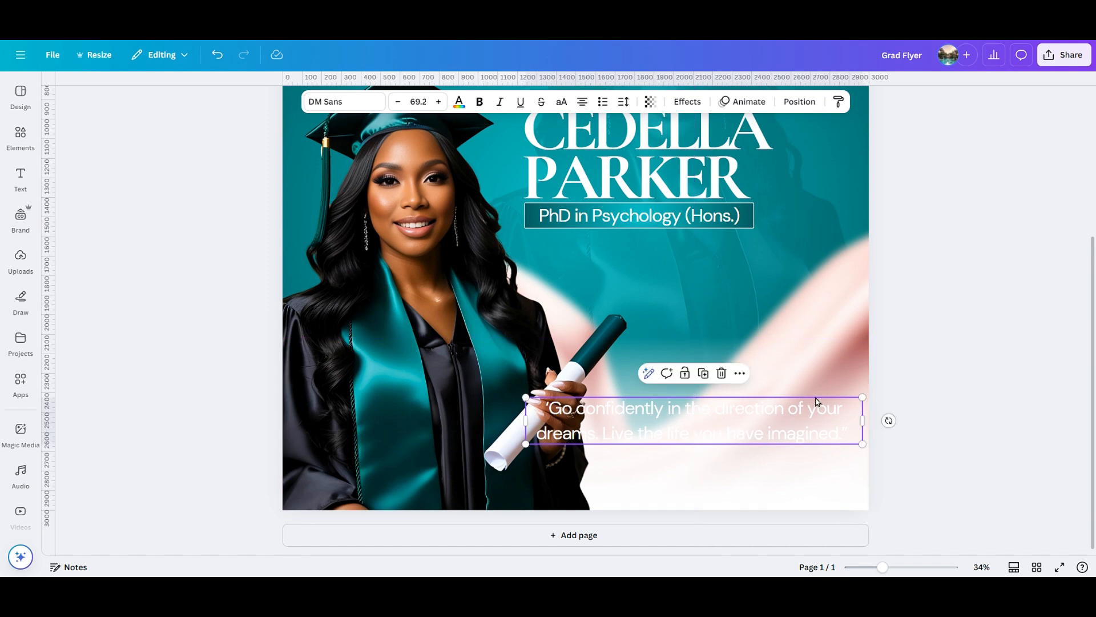
# Tighten the quote's line spacing to 0.87 and shrink it slightly to the right.
pyautogui.click(624, 102)
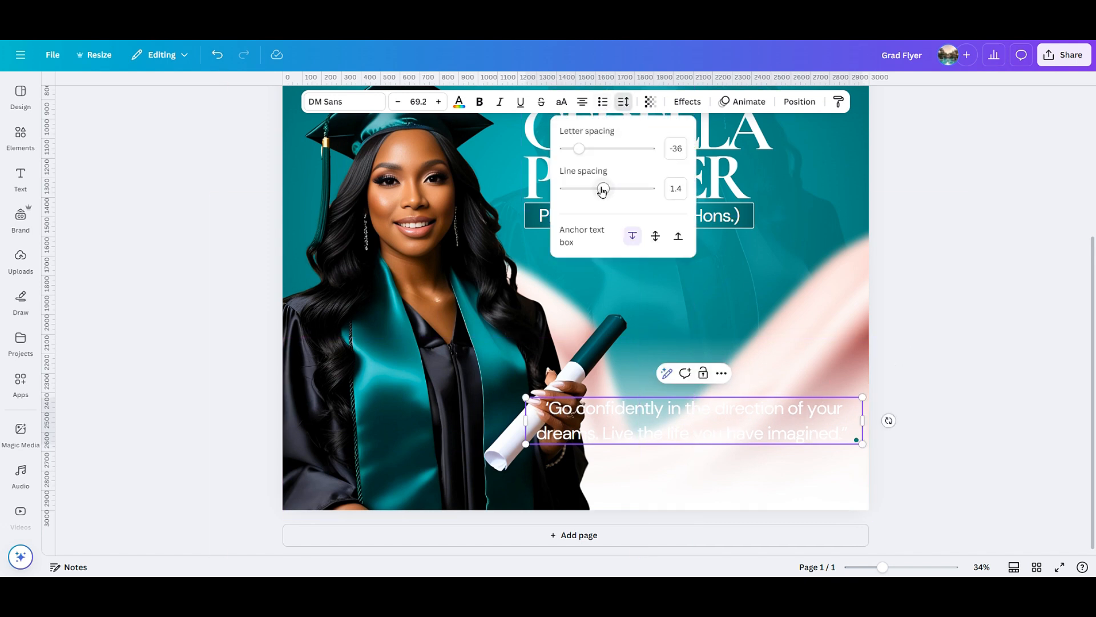
pyautogui.moveTo(602, 191); pyautogui.dragTo(581, 191)
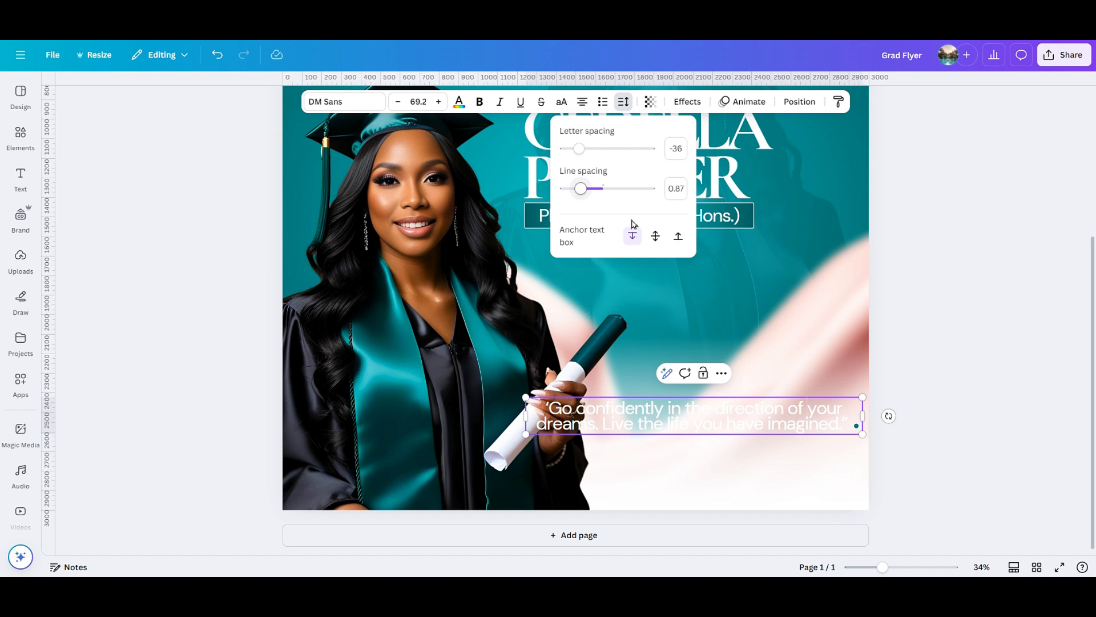
pyautogui.moveTo(867, 417); pyautogui.dragTo(771, 425)
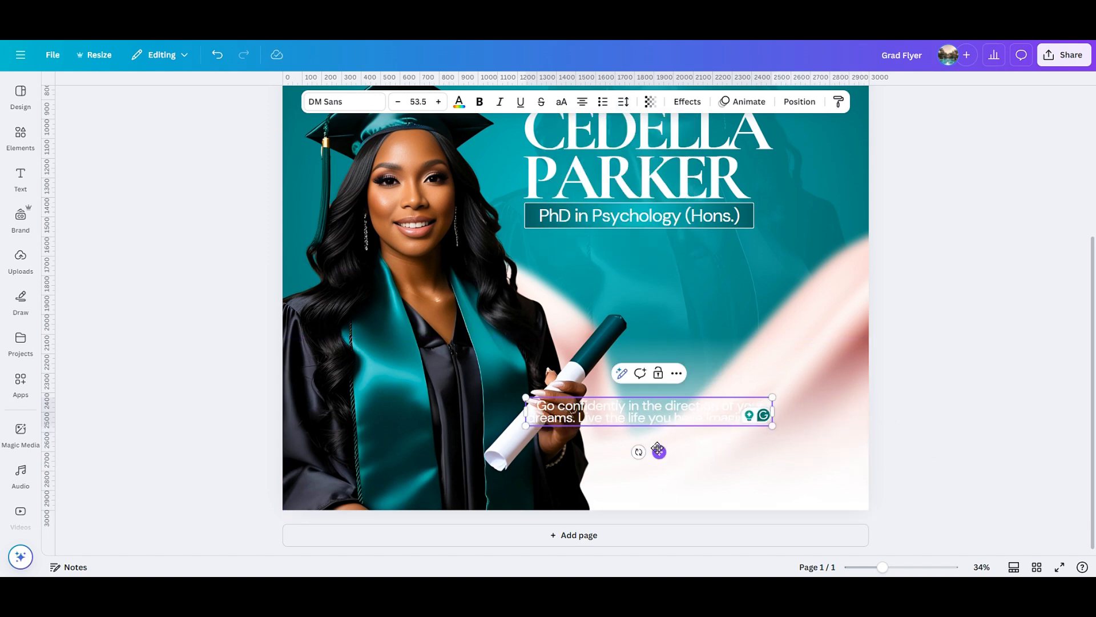
pyautogui.moveTo(656, 450); pyautogui.dragTo(728, 479)
# Change the quote's text colour to the black document colour.
pyautogui.click(459, 101)
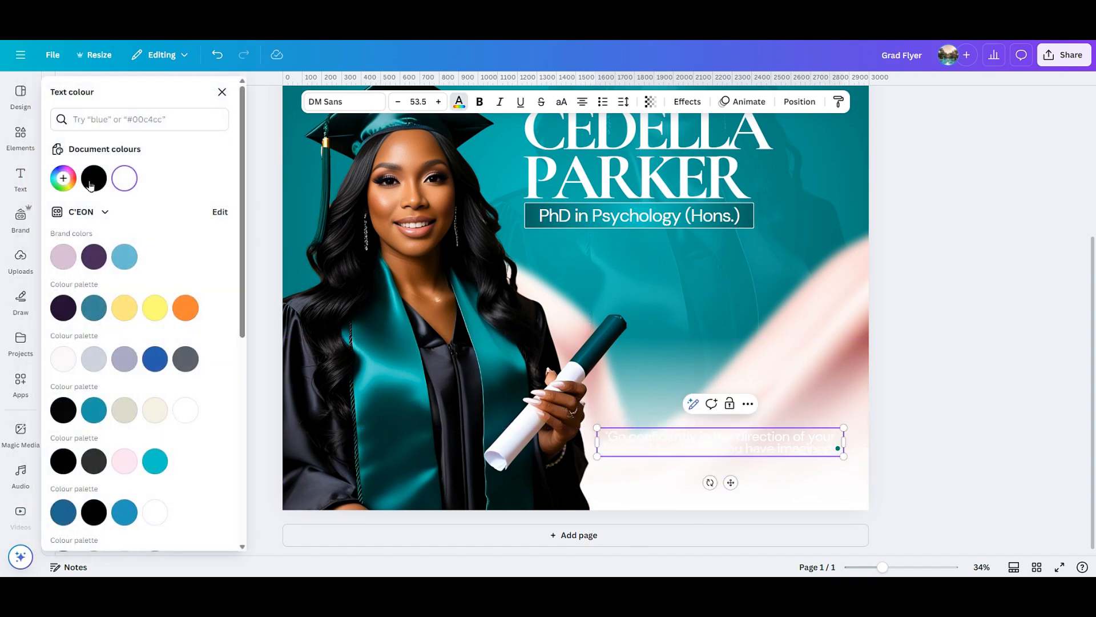
pyautogui.click(91, 179)
pyautogui.click(930, 360)
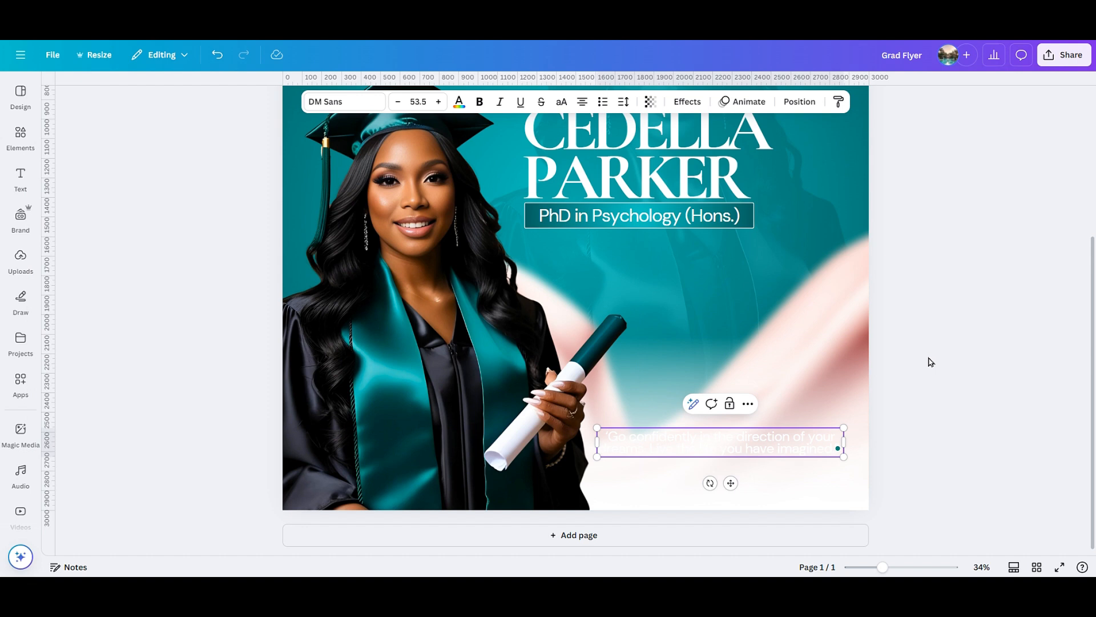
pyautogui.click(811, 458)
pyautogui.click(459, 101)
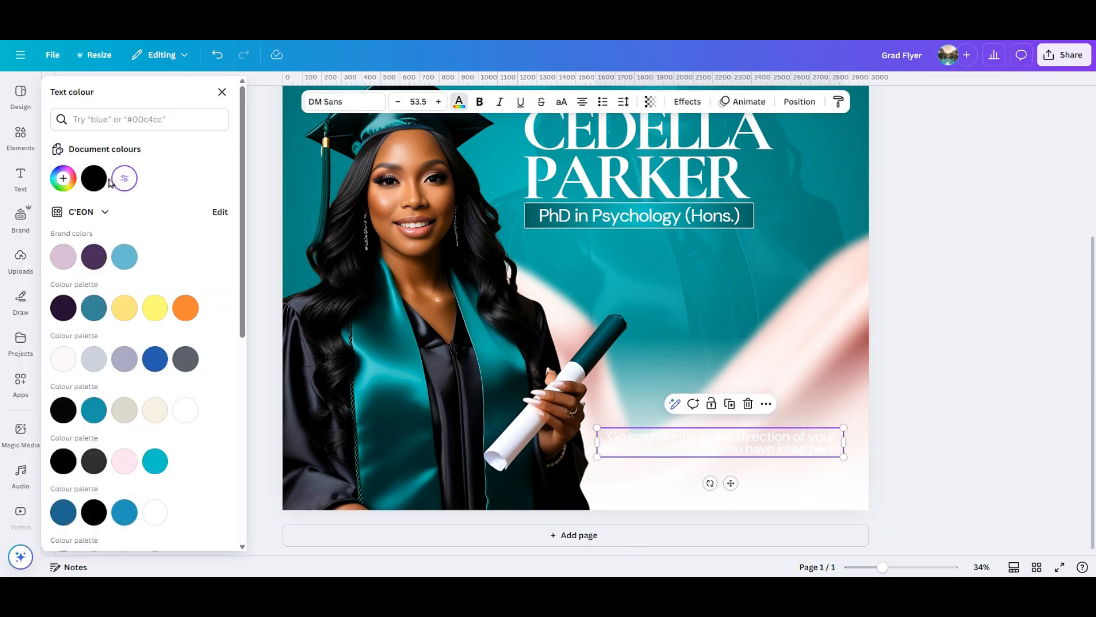
pyautogui.click(95, 178)
pyautogui.click(918, 335)
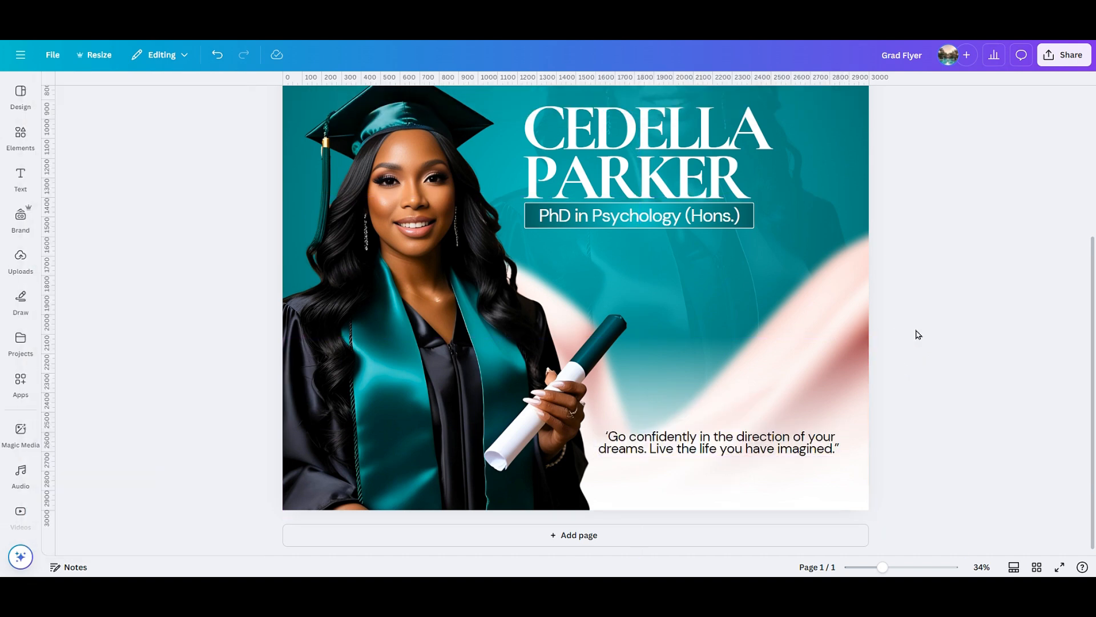
pyautogui.moveTo(789, 451); pyautogui.dragTo(835, 454)
pyautogui.click(709, 187)
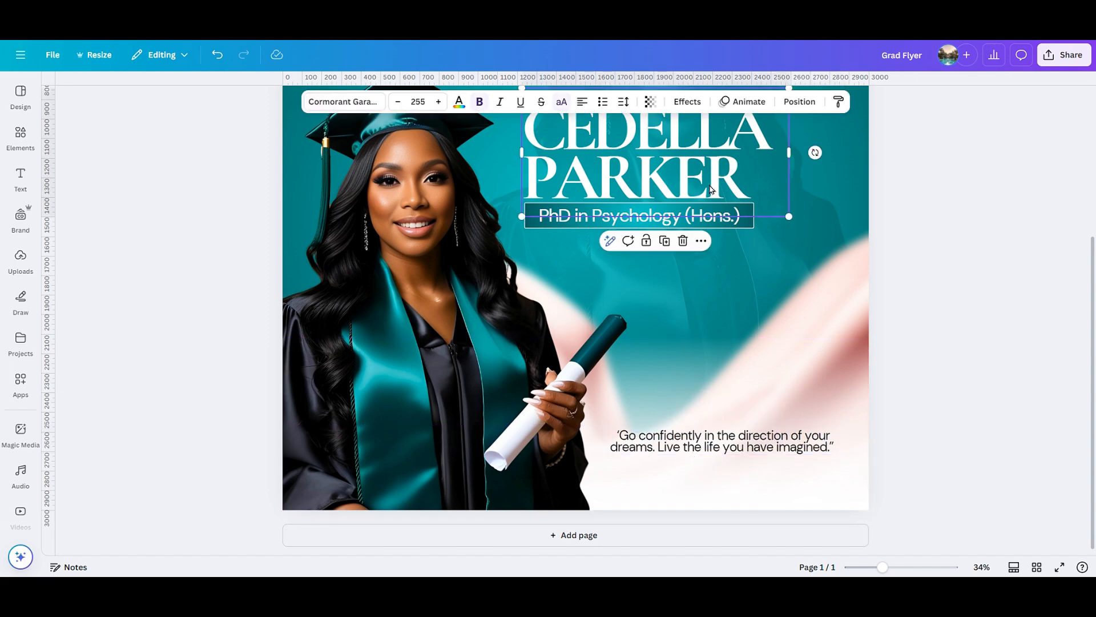
pyautogui.click(665, 244)
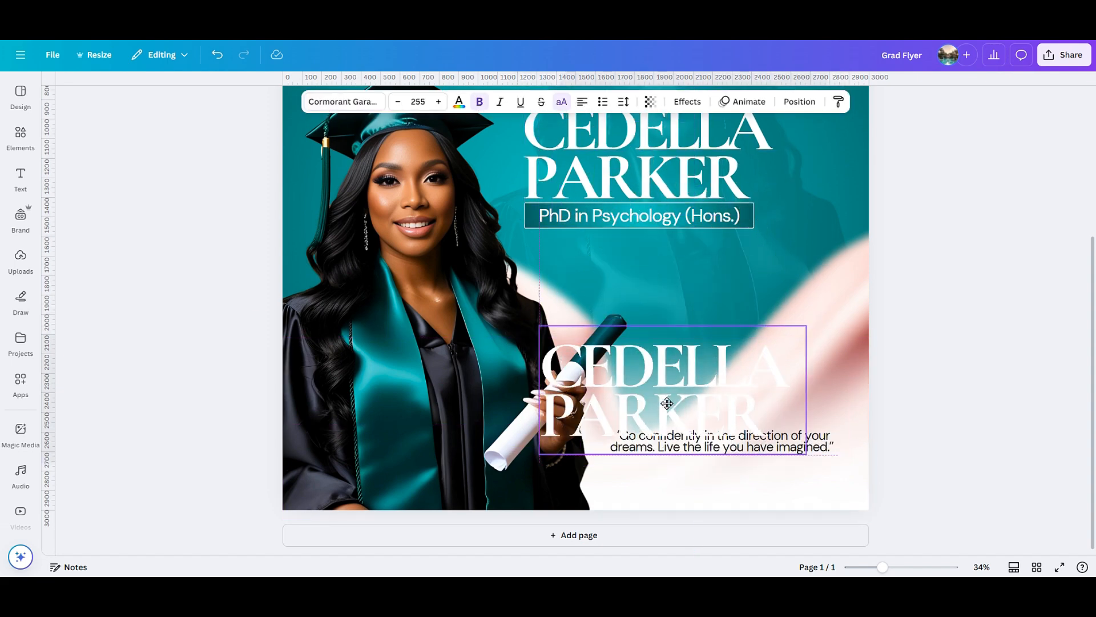
pyautogui.click(711, 392)
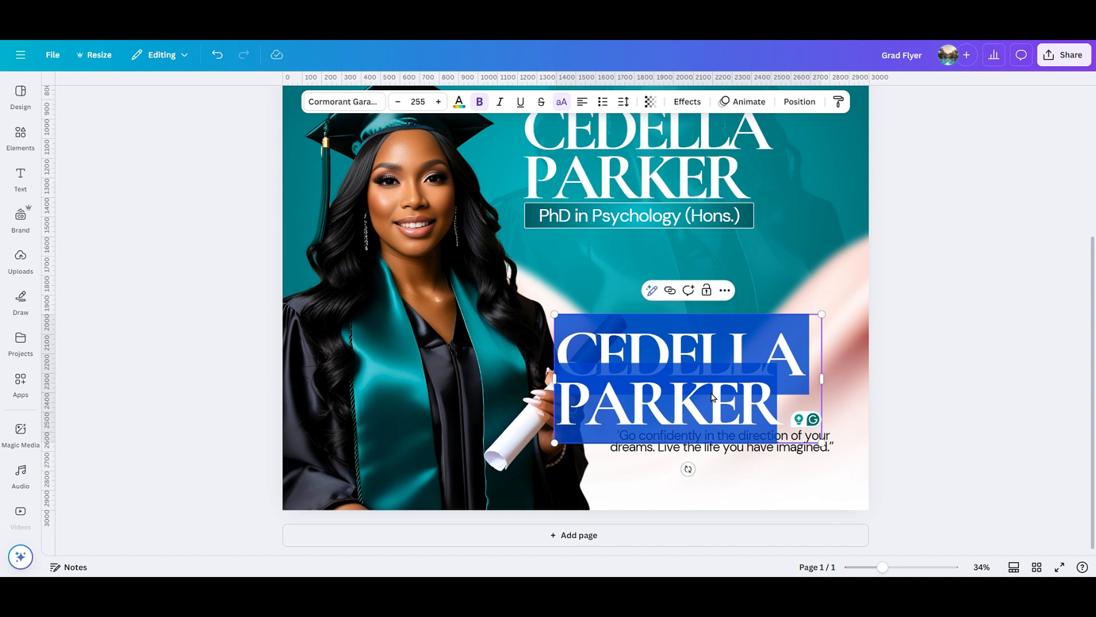
pyautogui.press('BackSpace')
pyautogui.write('HNE')
pyautogui.press('BackSpace')
pyautogui.press('BackSpace')
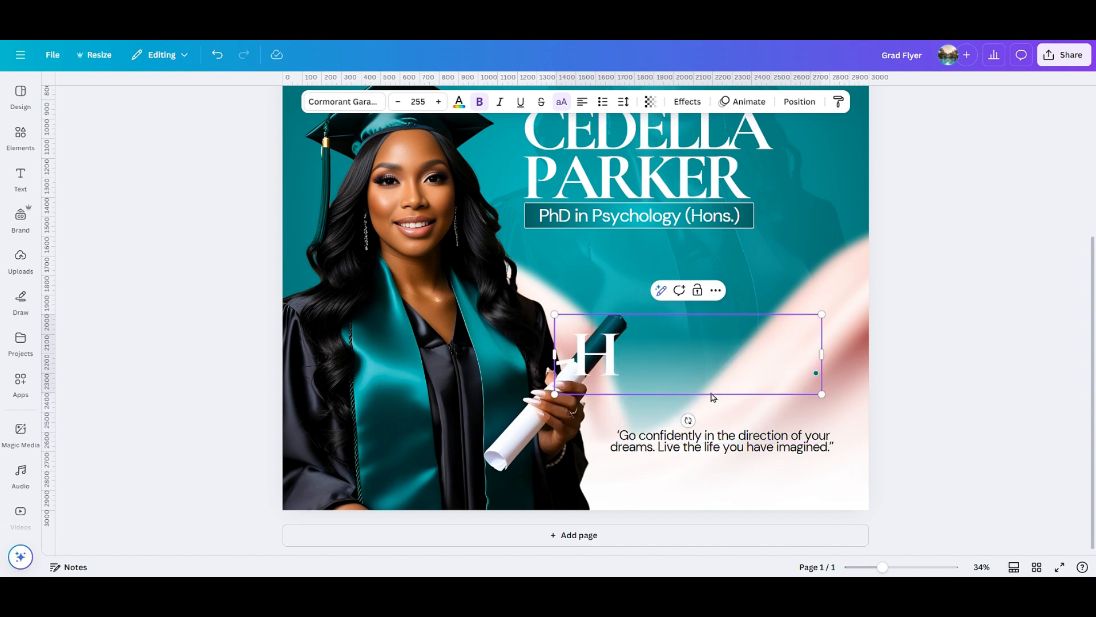
pyautogui.write('ENRY')
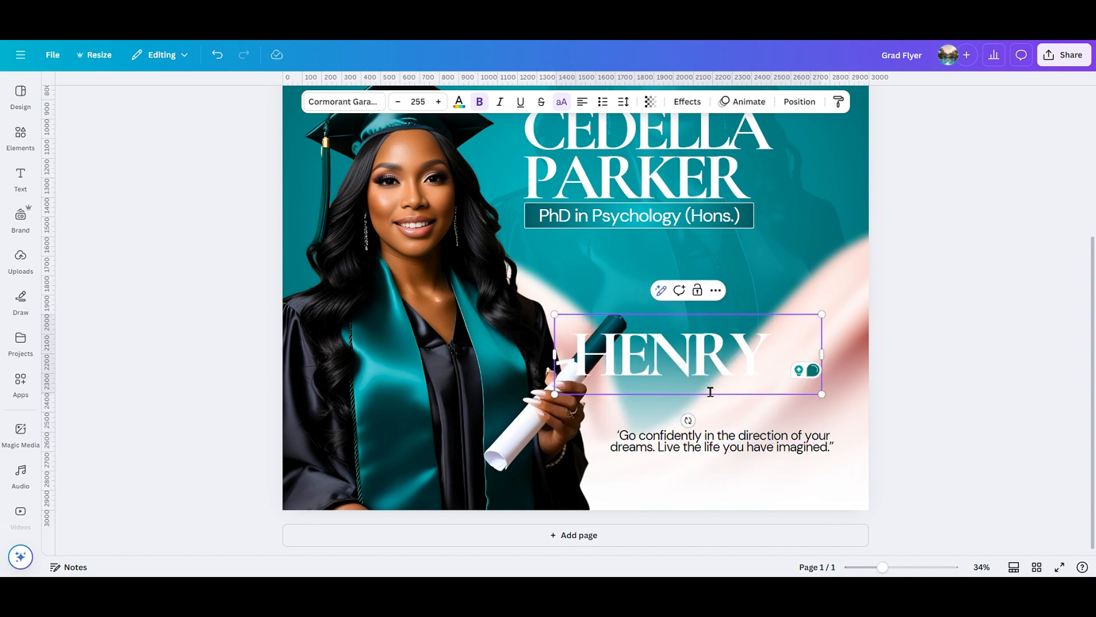
pyautogui.write(' DAV')
pyautogui.write('ID T')
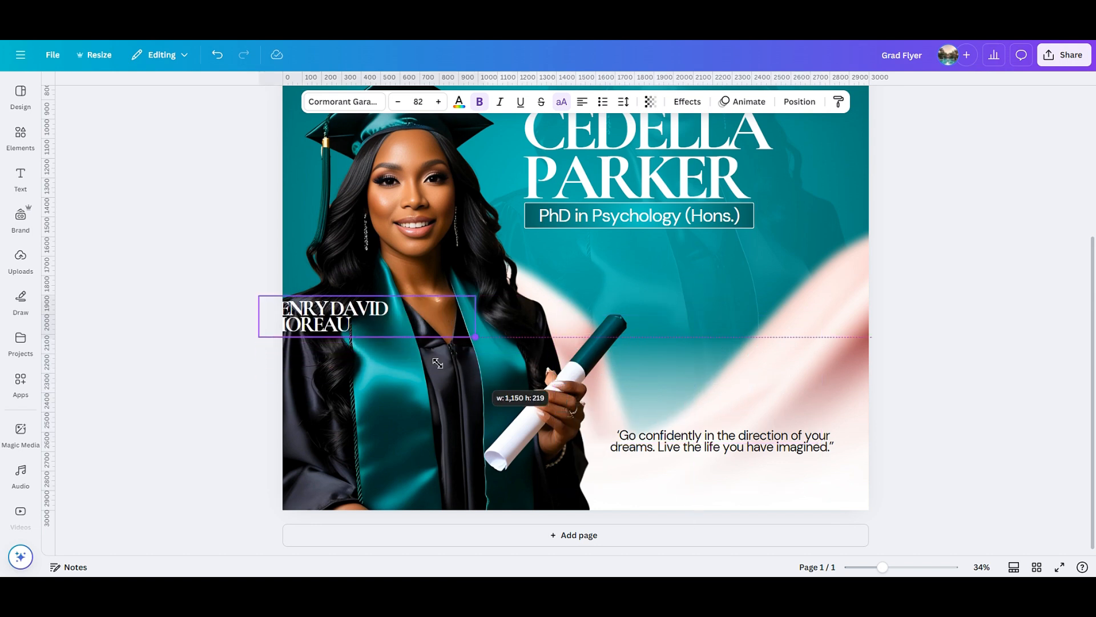
# Size the attribution to one line, make it black, and align it beneath the quote.
pyautogui.moveTo(444, 319); pyautogui.dragTo(509, 308)
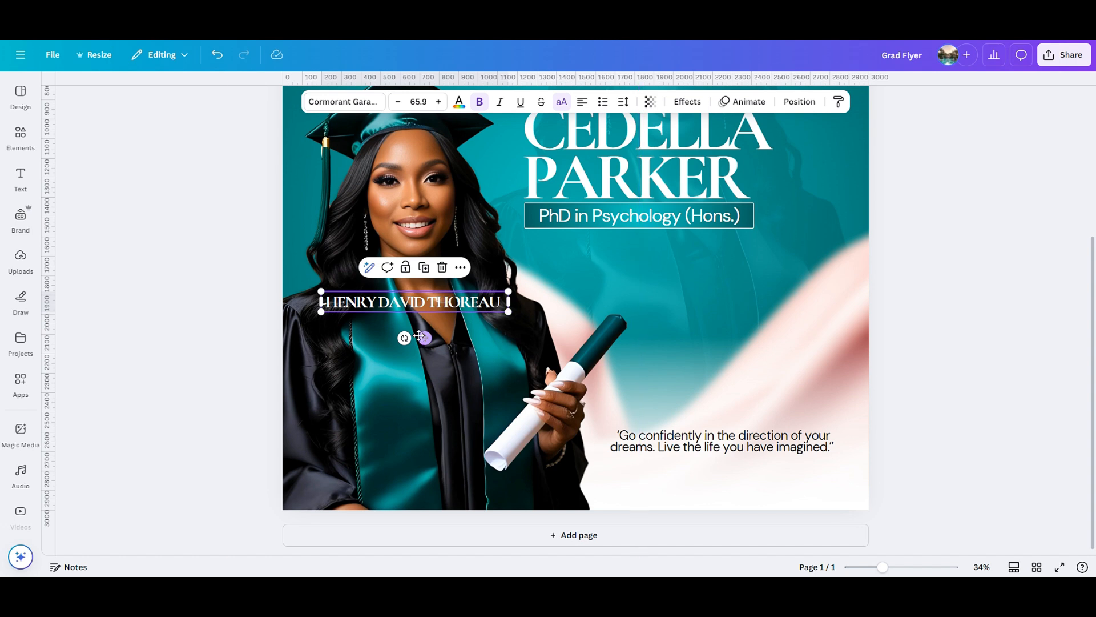
pyautogui.moveTo(425, 338); pyautogui.dragTo(733, 507)
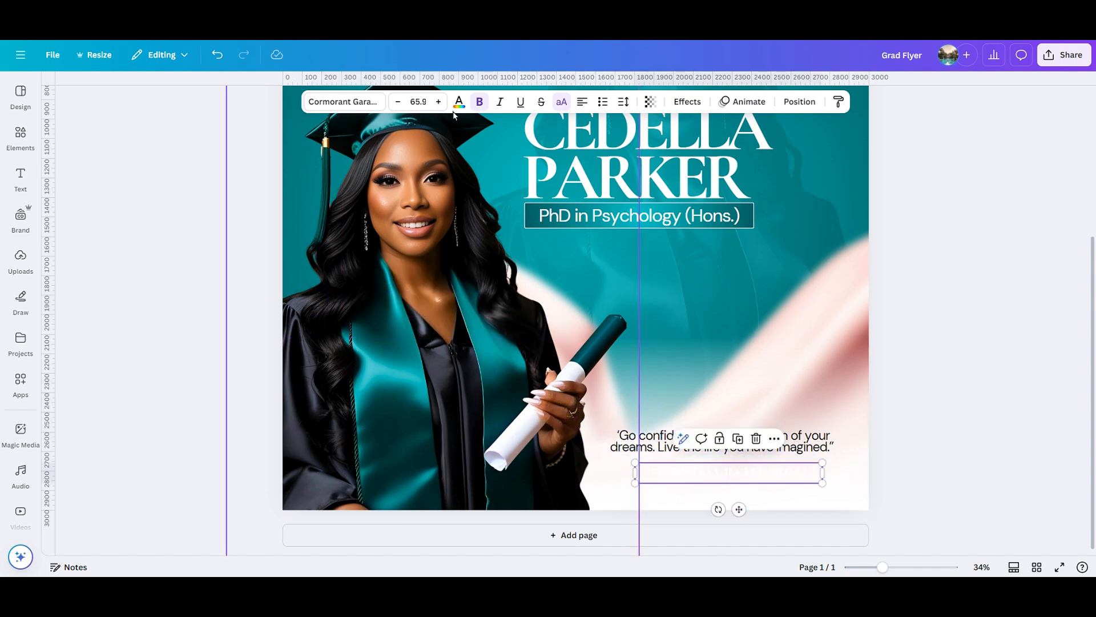
pyautogui.click(459, 102)
pyautogui.click(97, 181)
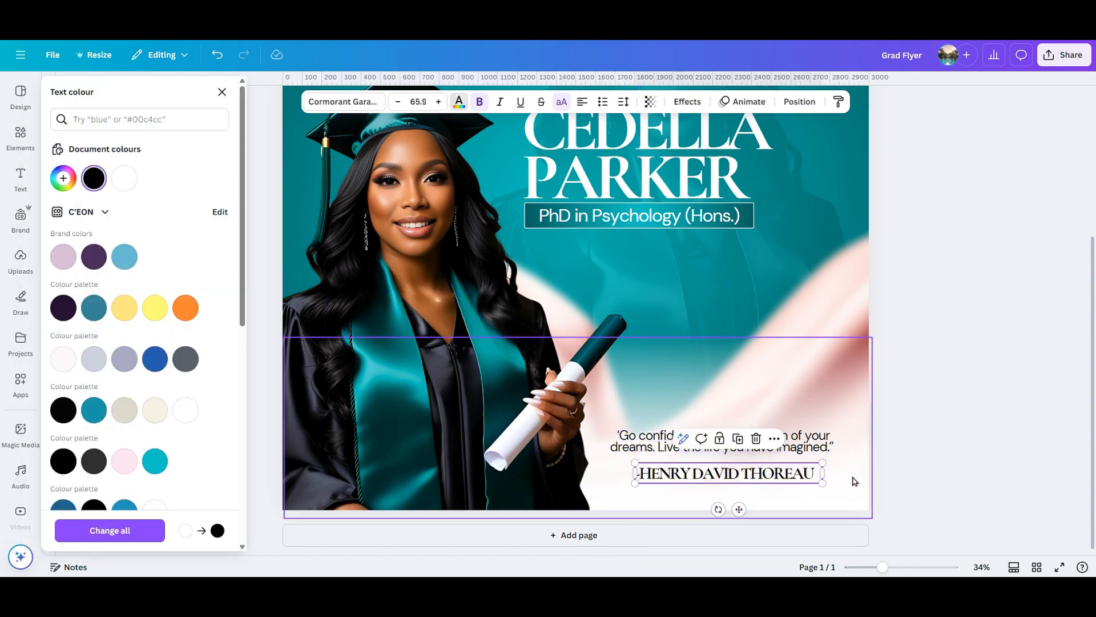
pyautogui.moveTo(822, 483); pyautogui.dragTo(790, 479)
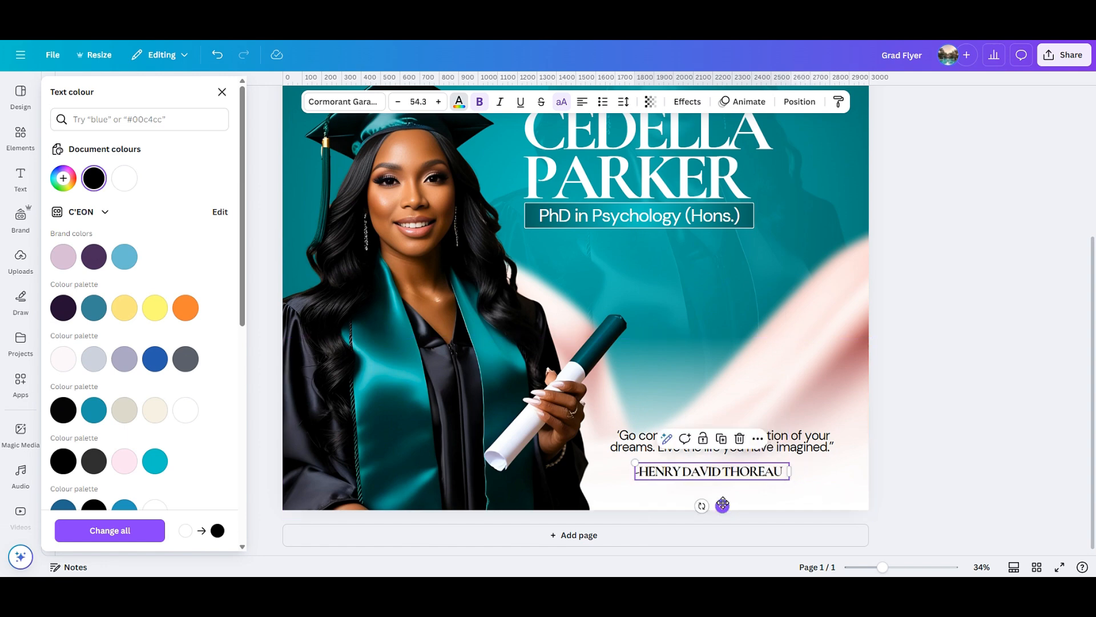
pyautogui.moveTo(723, 506); pyautogui.dragTo(734, 504)
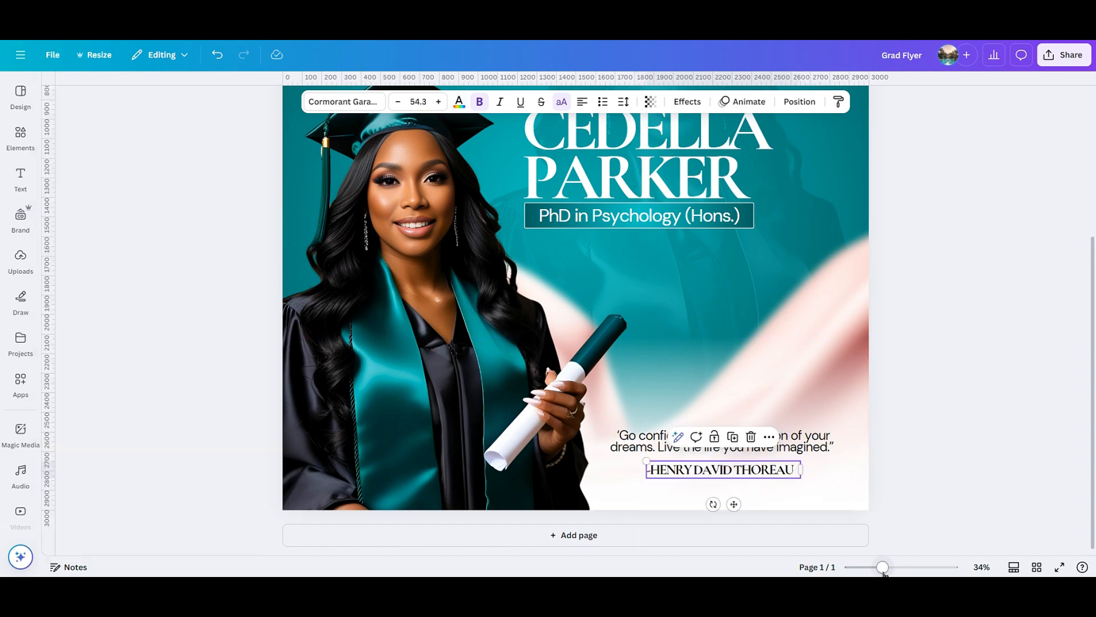
pyautogui.moveTo(883, 573); pyautogui.dragTo(872, 573)
pyautogui.click(880, 441)
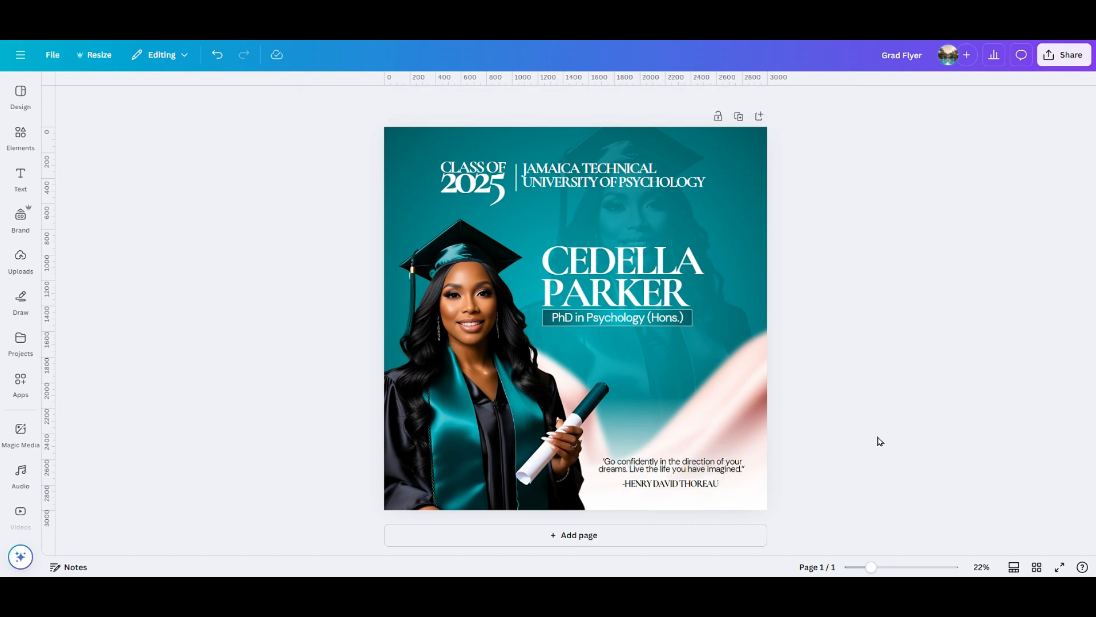
# Search elements for 'blur' and place the blur graphic over the graduate's face.
pyautogui.click(27, 144)
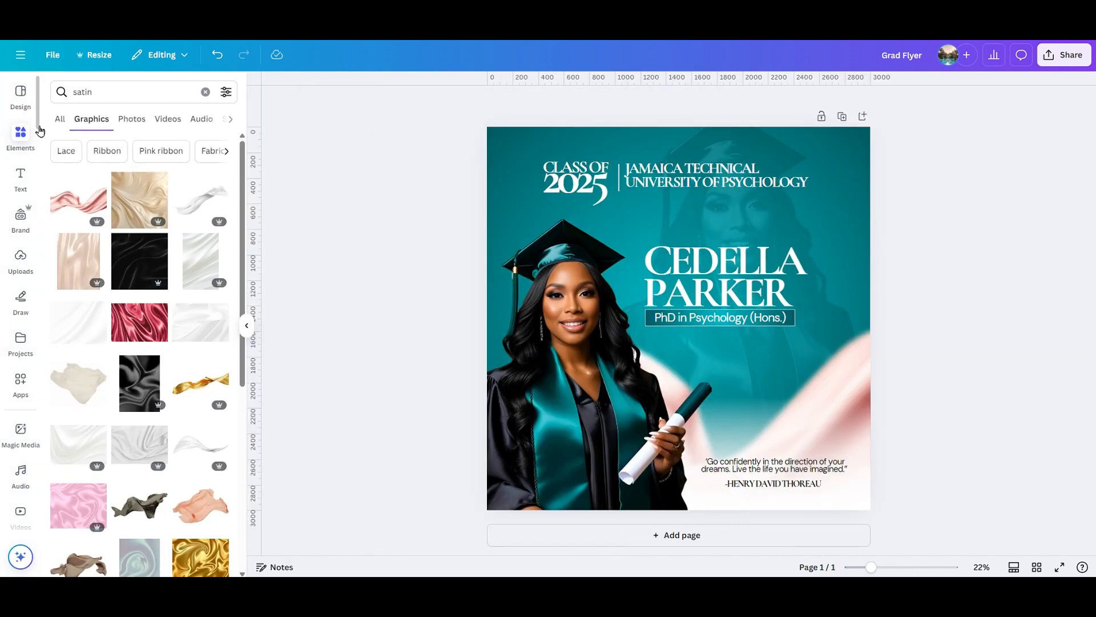
pyautogui.doubleClick(93, 86)
pyautogui.write('blur')
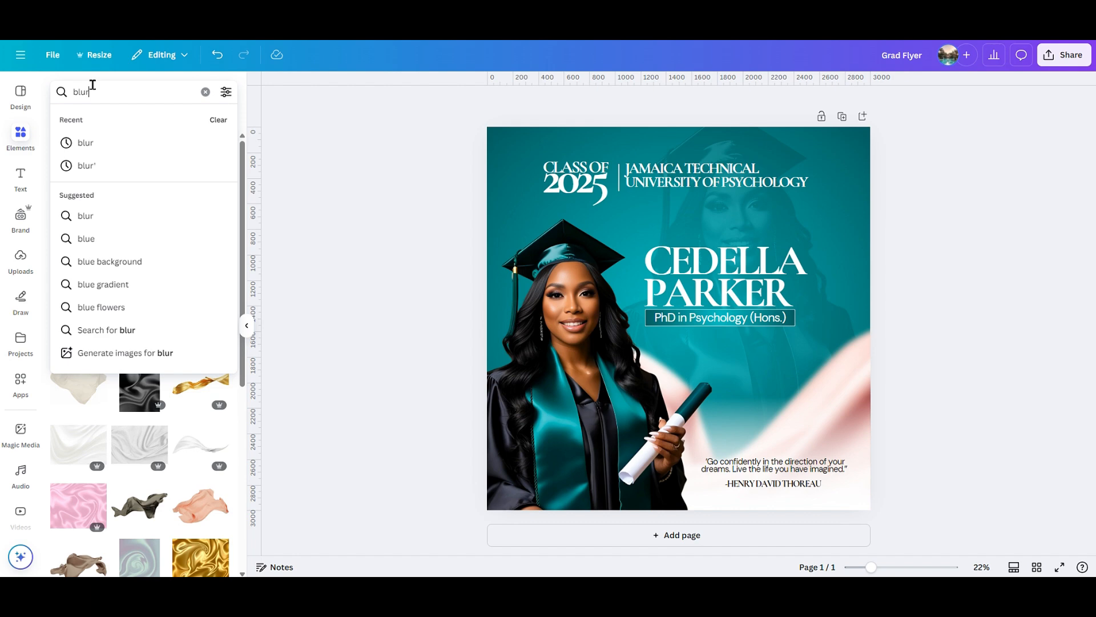
pyautogui.press('Return')
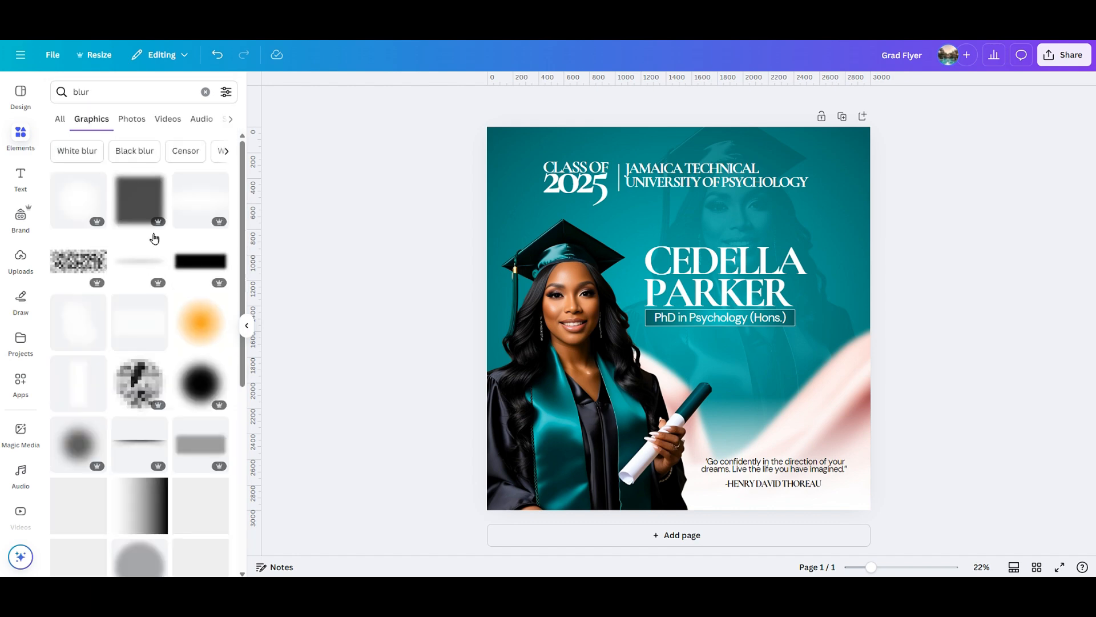
pyautogui.click(205, 322)
pyautogui.click(243, 330)
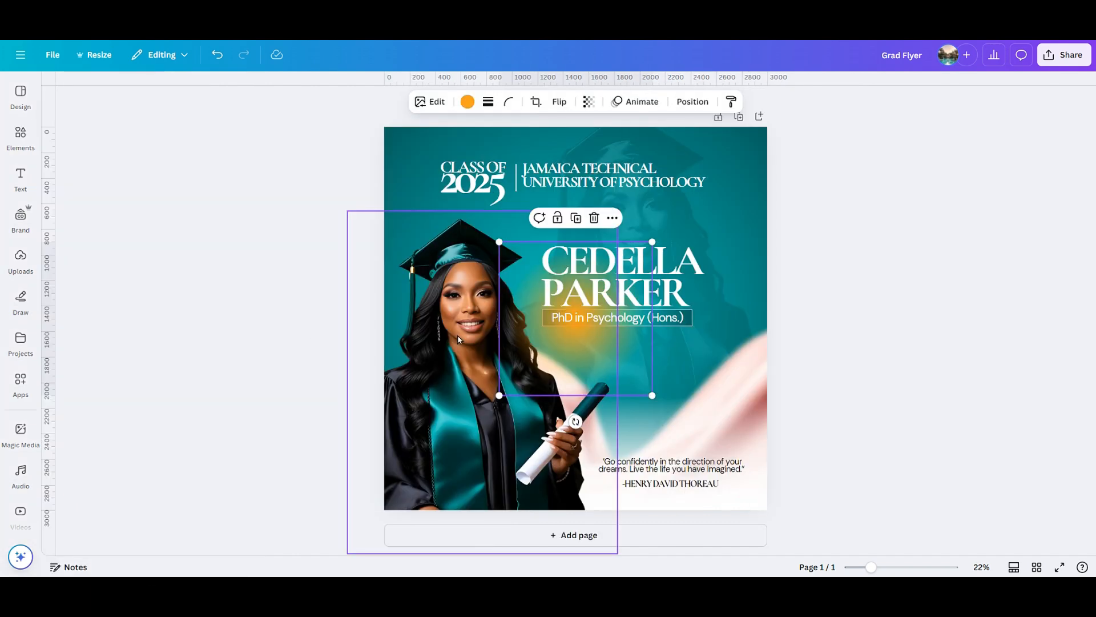
pyautogui.moveTo(596, 369); pyautogui.dragTo(495, 317)
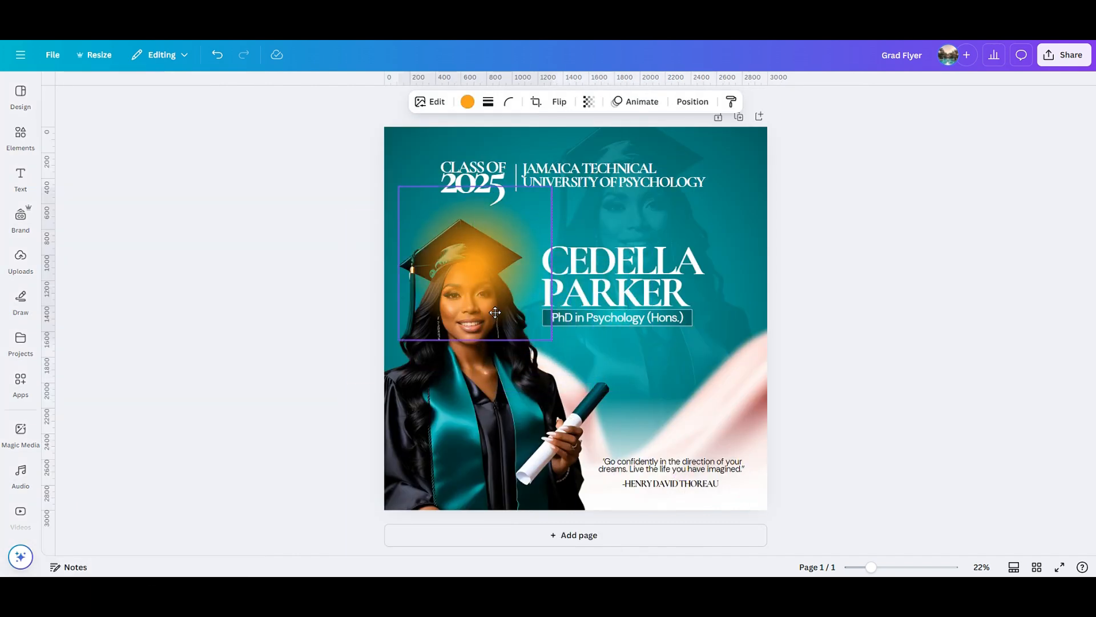
# Recolour the blur white, enlarge it around the graduate's head, and layer it behind the photo.
pyautogui.click(472, 103)
pyautogui.click(154, 178)
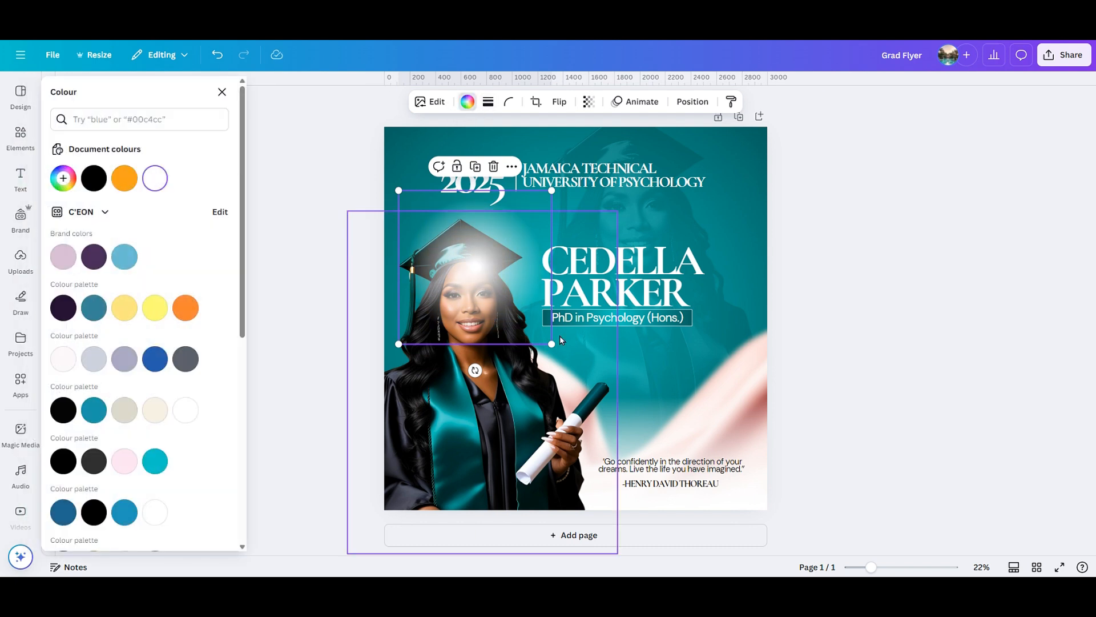
pyautogui.moveTo(554, 345); pyautogui.dragTo(636, 428)
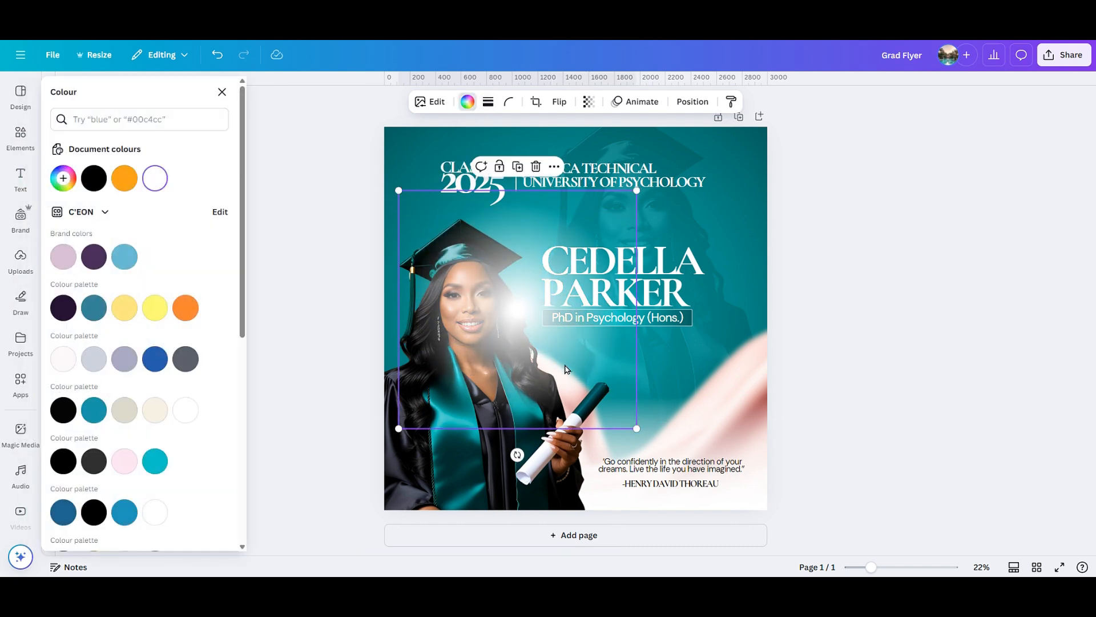
pyautogui.moveTo(564, 365); pyautogui.dragTo(527, 353)
pyautogui.click(692, 101)
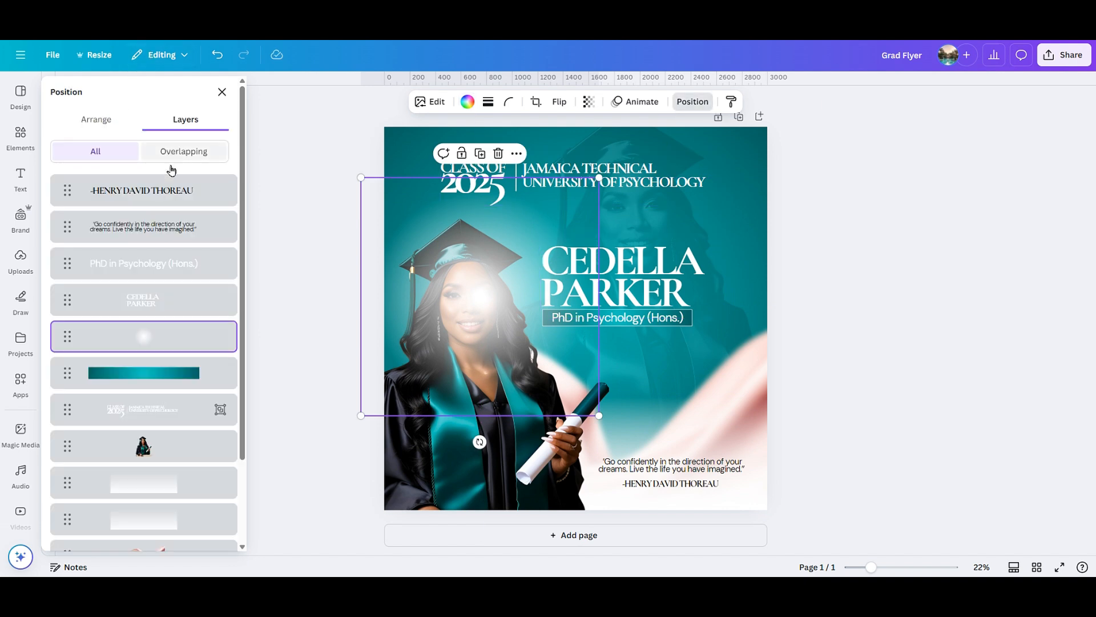
pyautogui.moveTo(162, 329); pyautogui.dragTo(160, 451)
pyautogui.moveTo(396, 186); pyautogui.dragTo(389, 210)
# Set the glow's transparency to 84 and fine-tune its size and position.
pyautogui.click(589, 102)
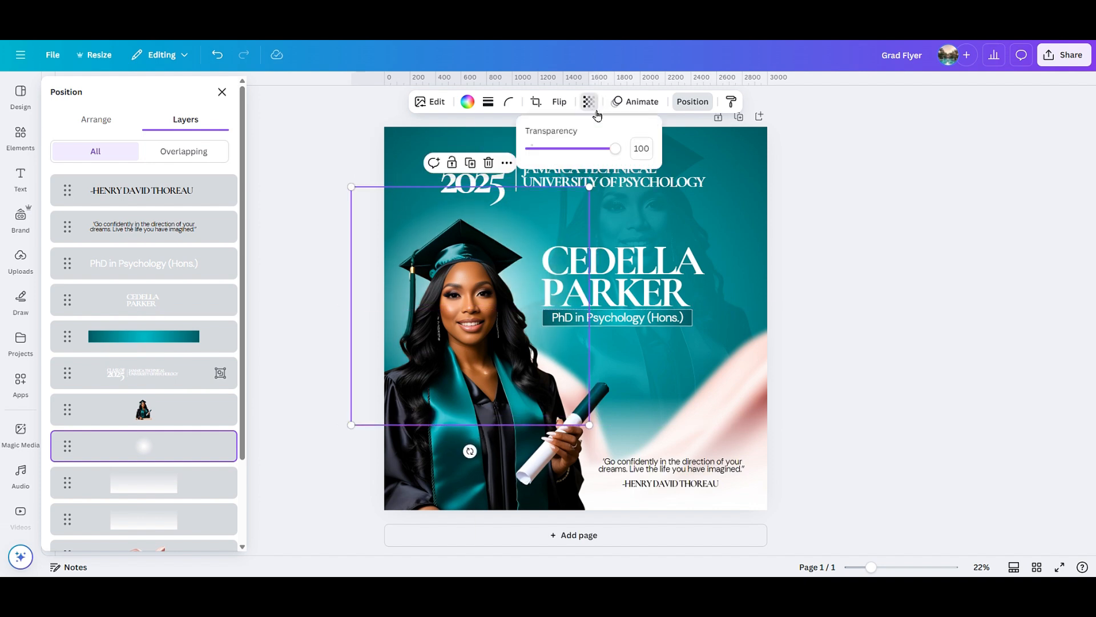
pyautogui.click(585, 150)
pyautogui.moveTo(591, 154); pyautogui.dragTo(609, 154)
pyautogui.moveTo(590, 425); pyautogui.dragTo(572, 408)
pyautogui.moveTo(365, 309); pyautogui.dragTo(377, 311)
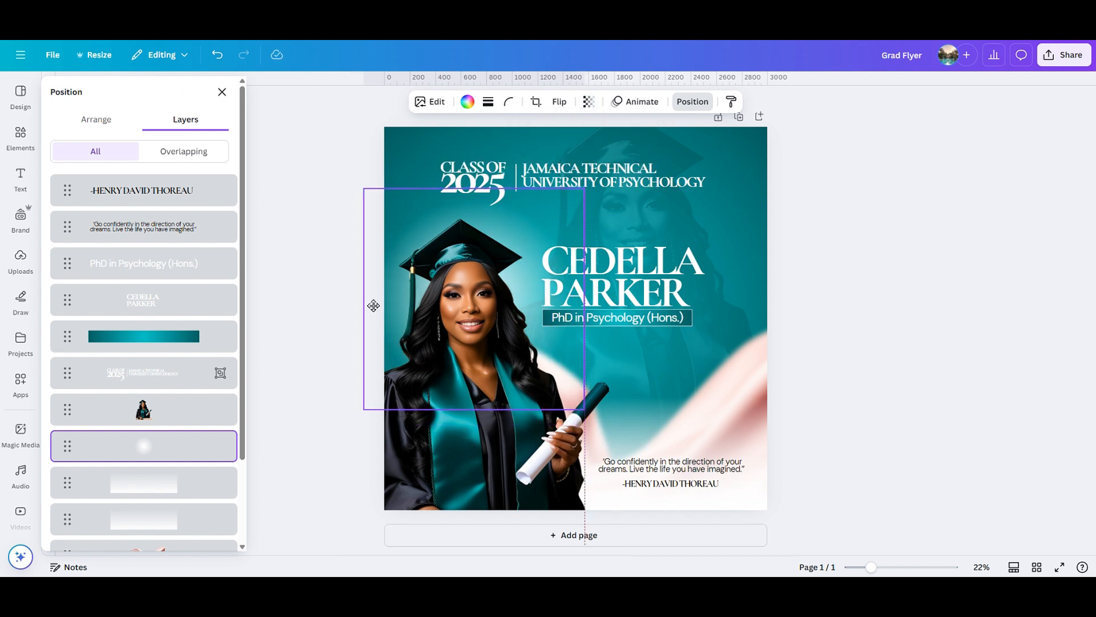
pyautogui.click(589, 102)
pyautogui.click(604, 150)
pyautogui.moveTo(600, 149); pyautogui.dragTo(602, 149)
pyautogui.click(1022, 343)
pyautogui.click(687, 321)
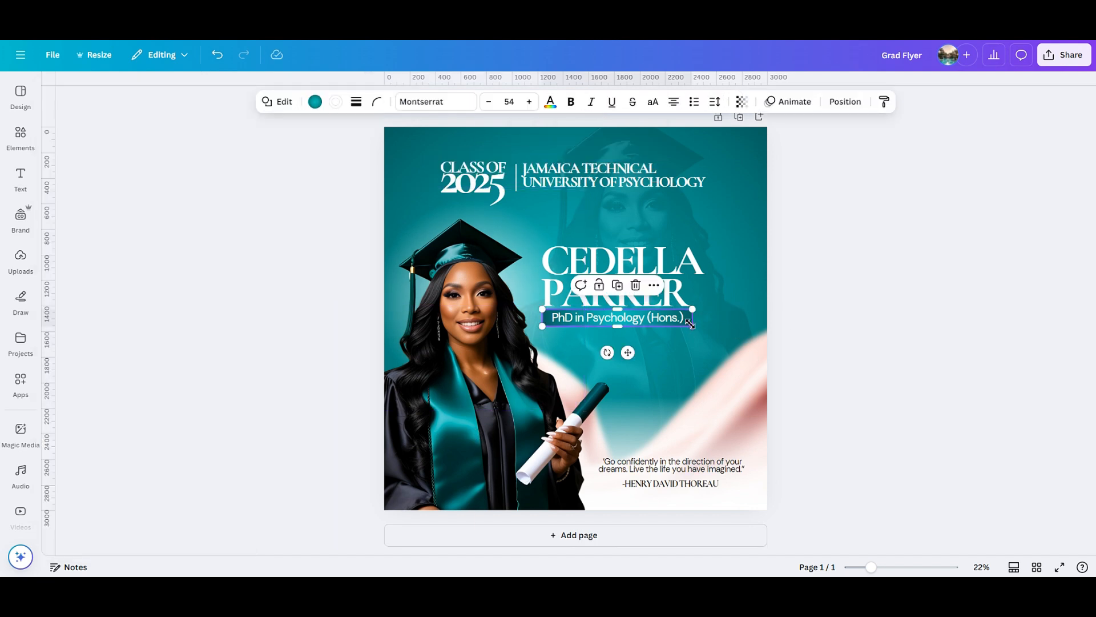
pyautogui.keyDown('shift'); pyautogui.click(675, 320); pyautogui.keyUp('shift')
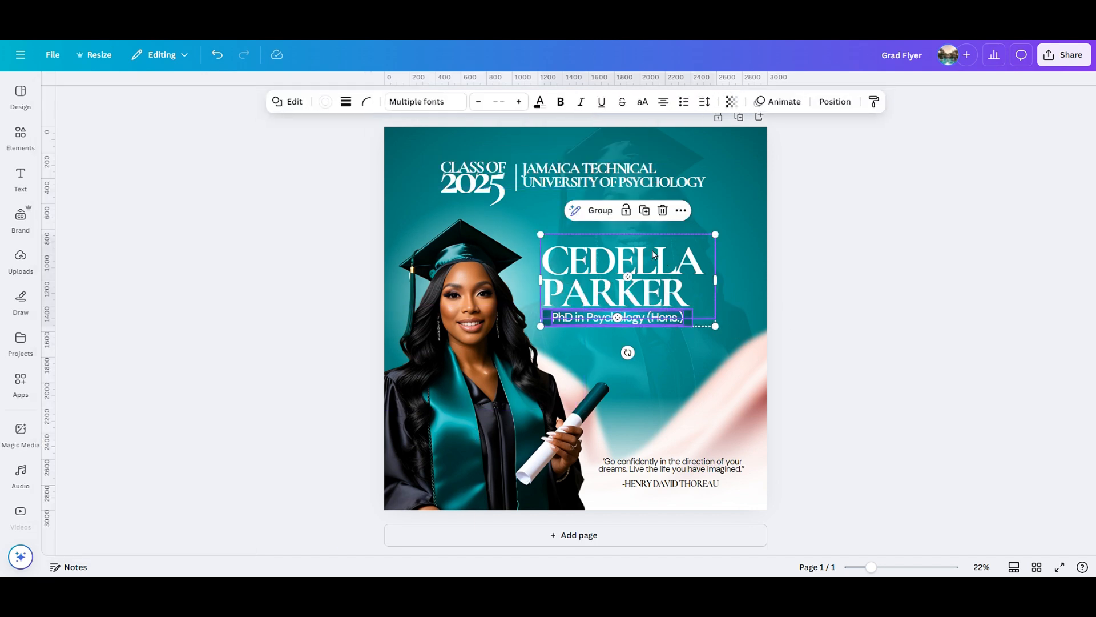
pyautogui.click(599, 216)
pyautogui.moveTo(640, 295); pyautogui.dragTo(647, 299)
pyautogui.click(830, 314)
pyautogui.click(436, 284)
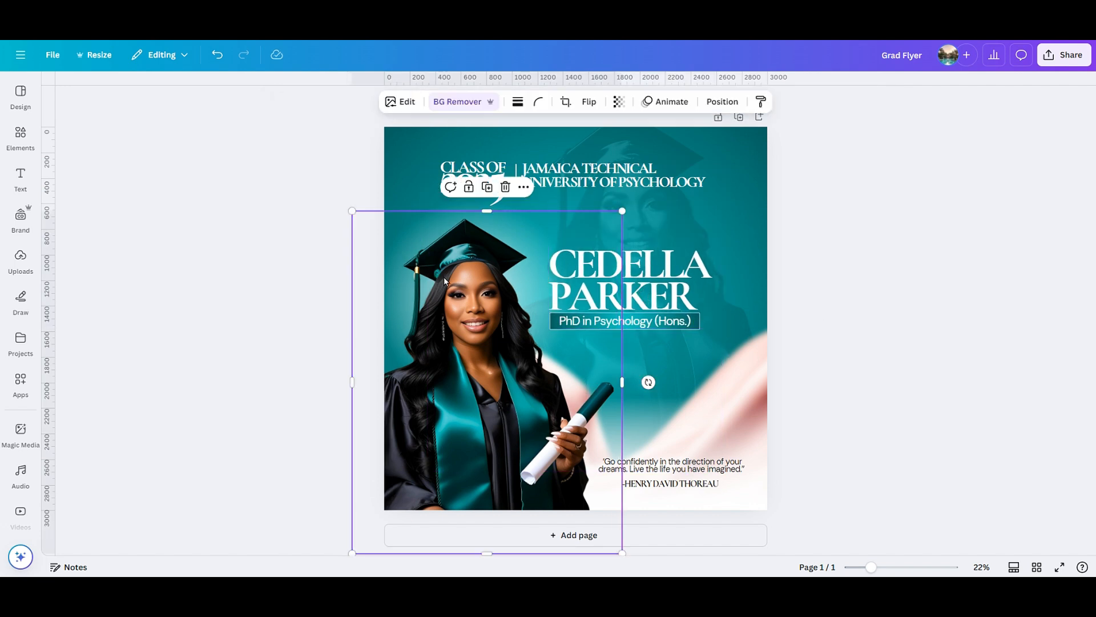